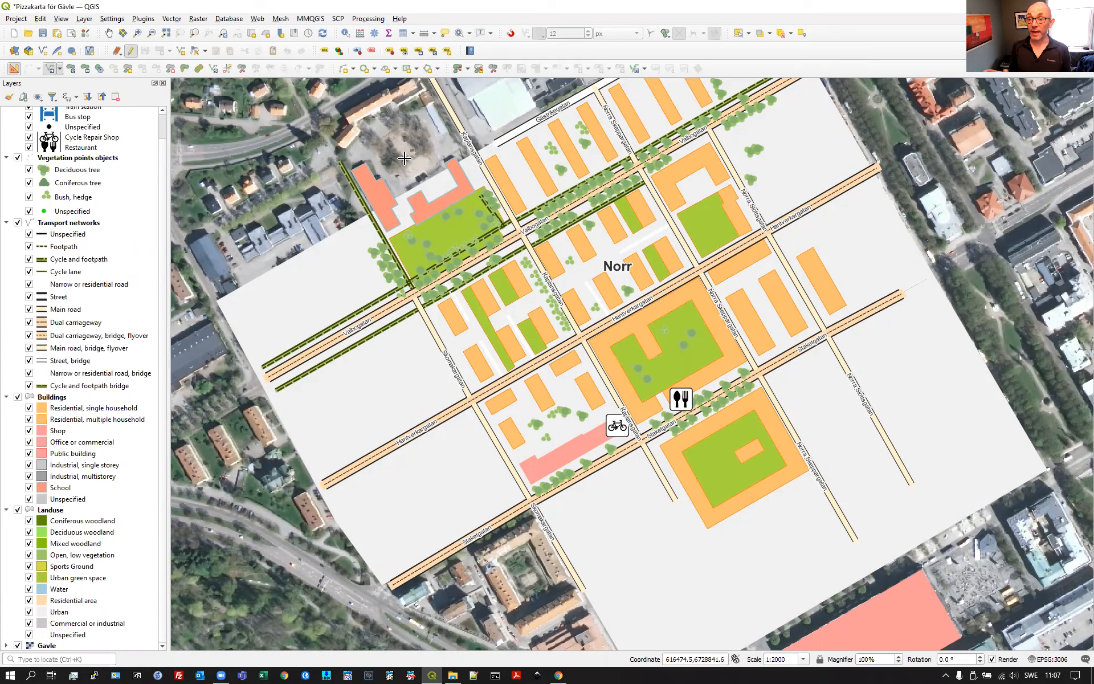
- Open the LandscapeA4 print layout and shift the map content slightly down and left within the map item
left_click(27, 20)
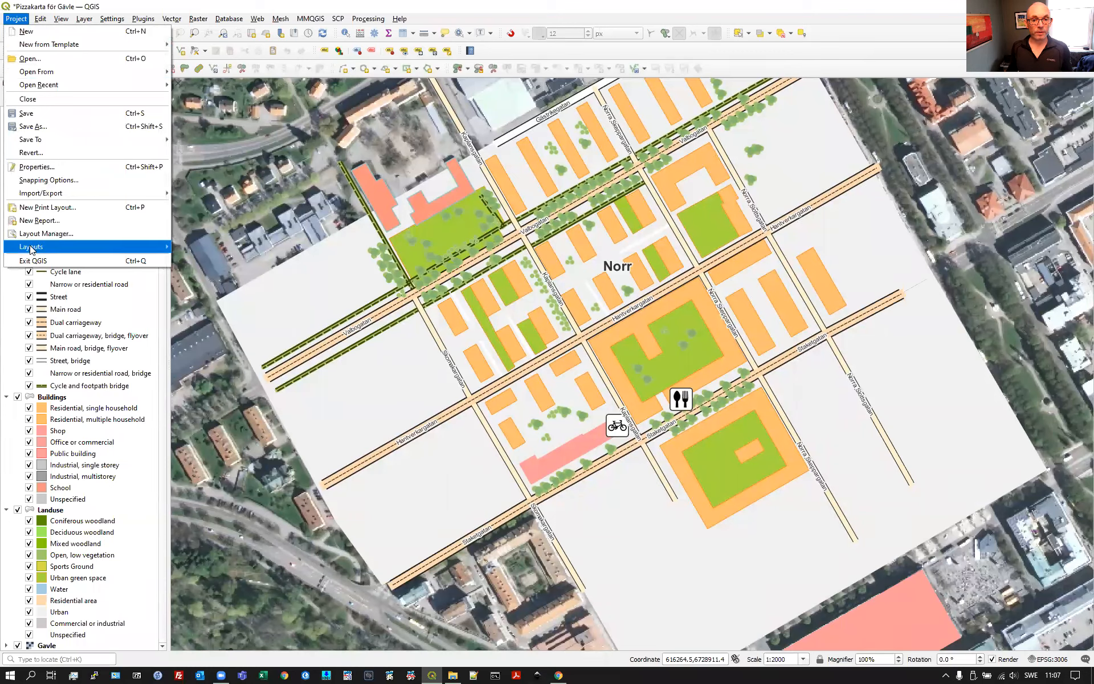
mouse_move(33, 251)
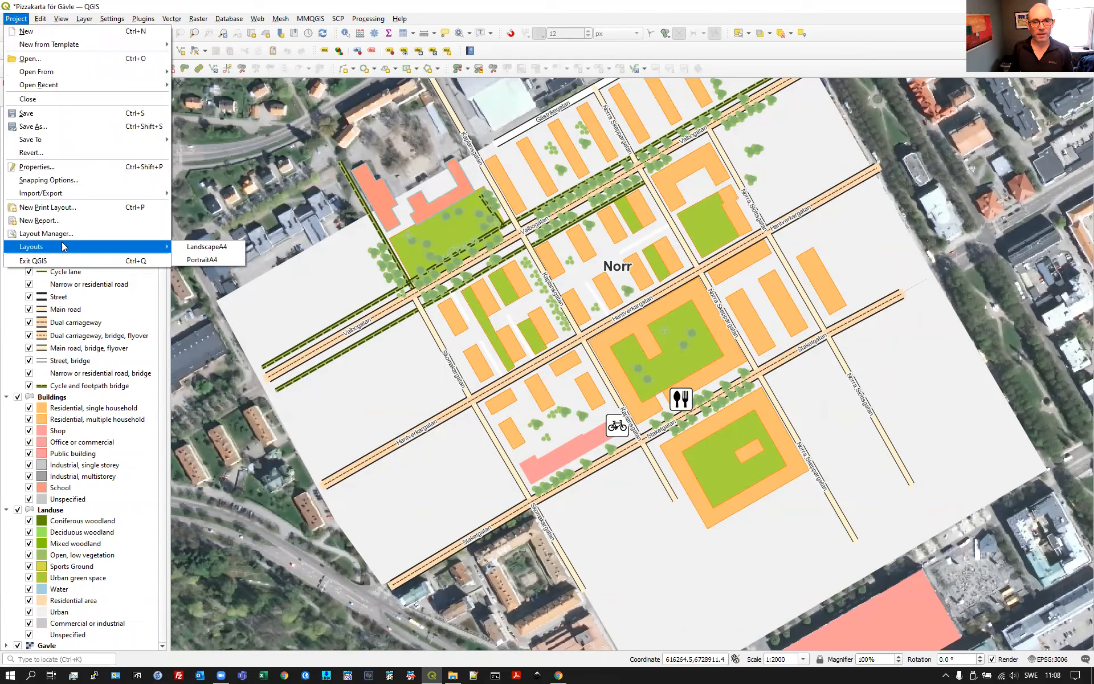
left_click(200, 247)
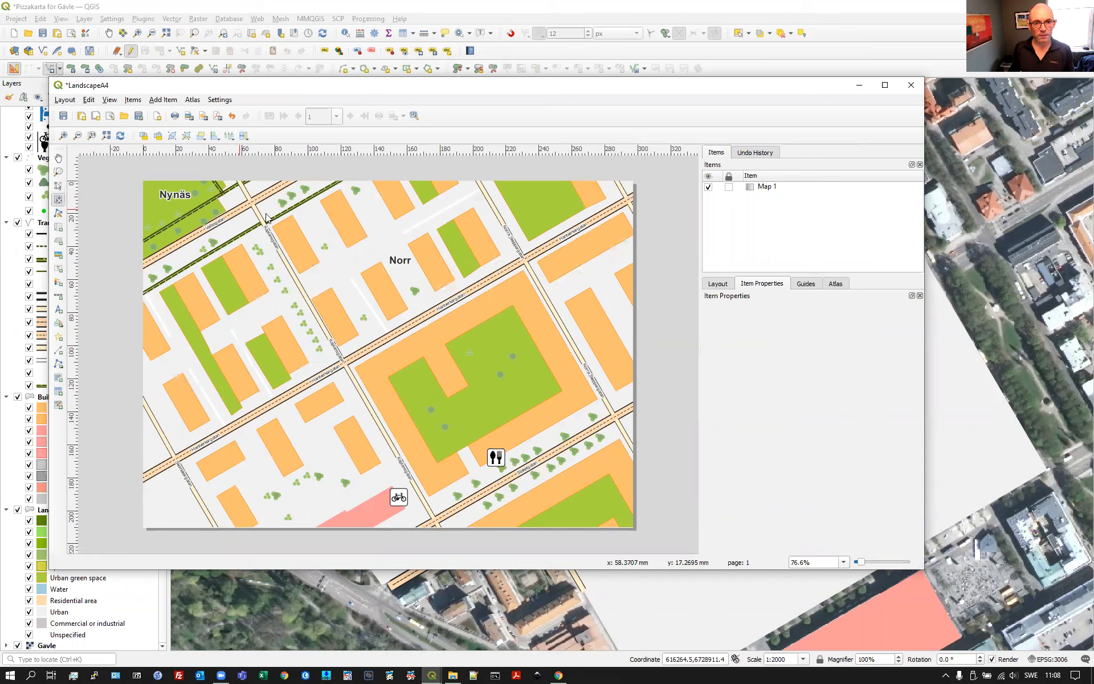
left_click(59, 201)
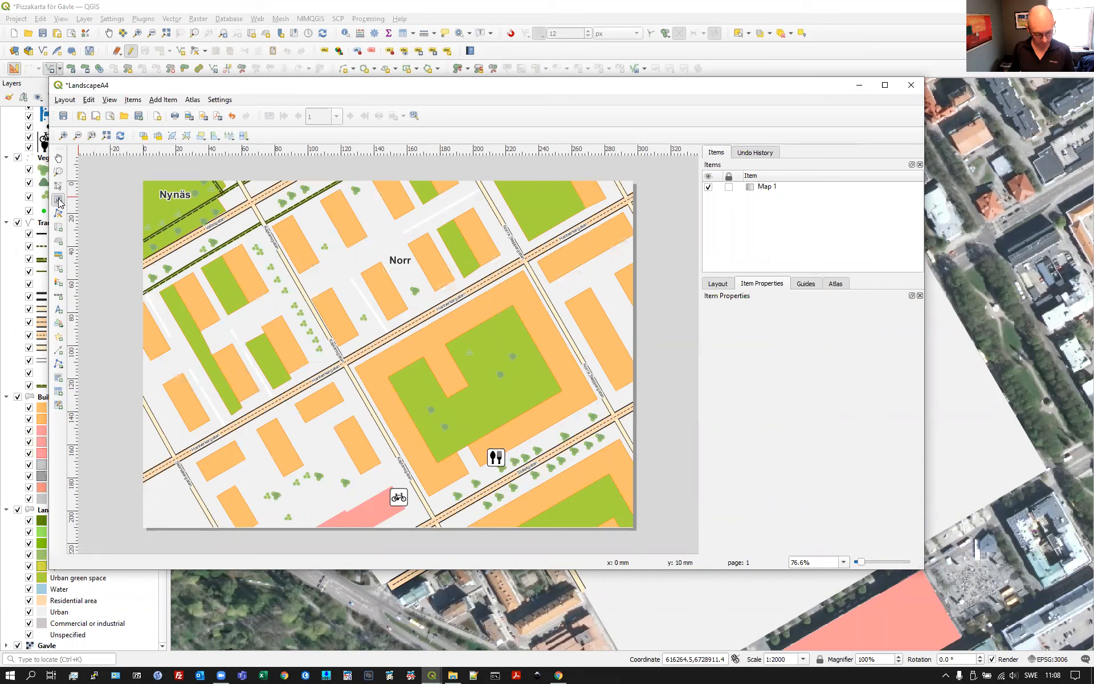
left_click_drag(375, 253, 368, 262)
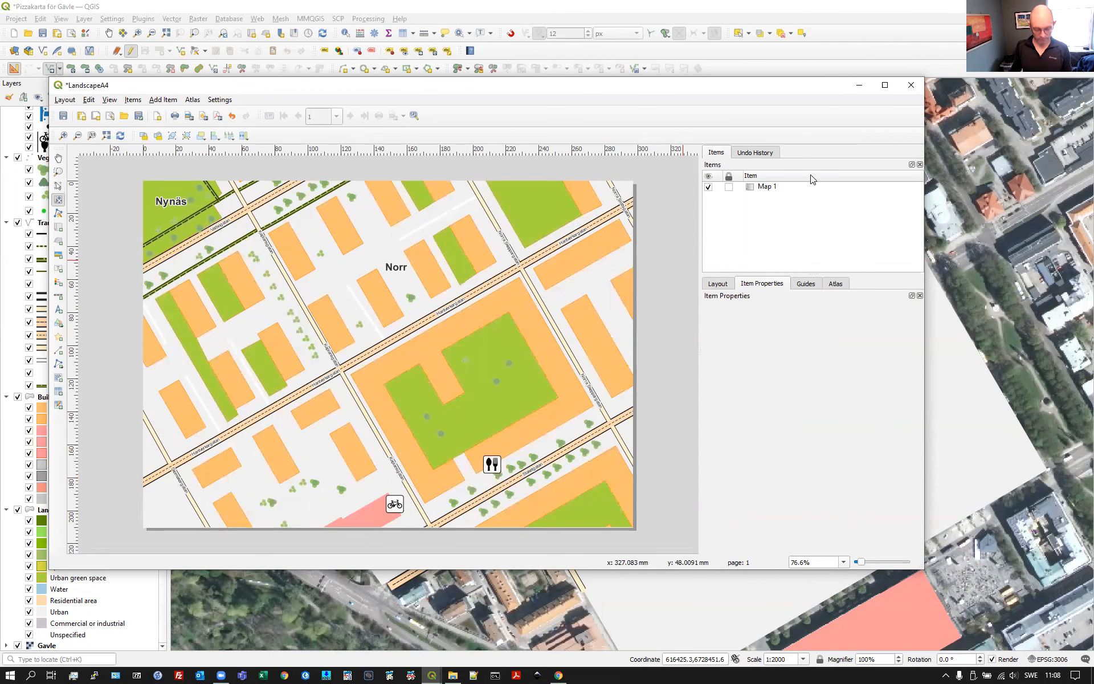
- Hide the Gävle layer in the main project window, then return to the LandscapeA4 layout
key("alt+Tab")
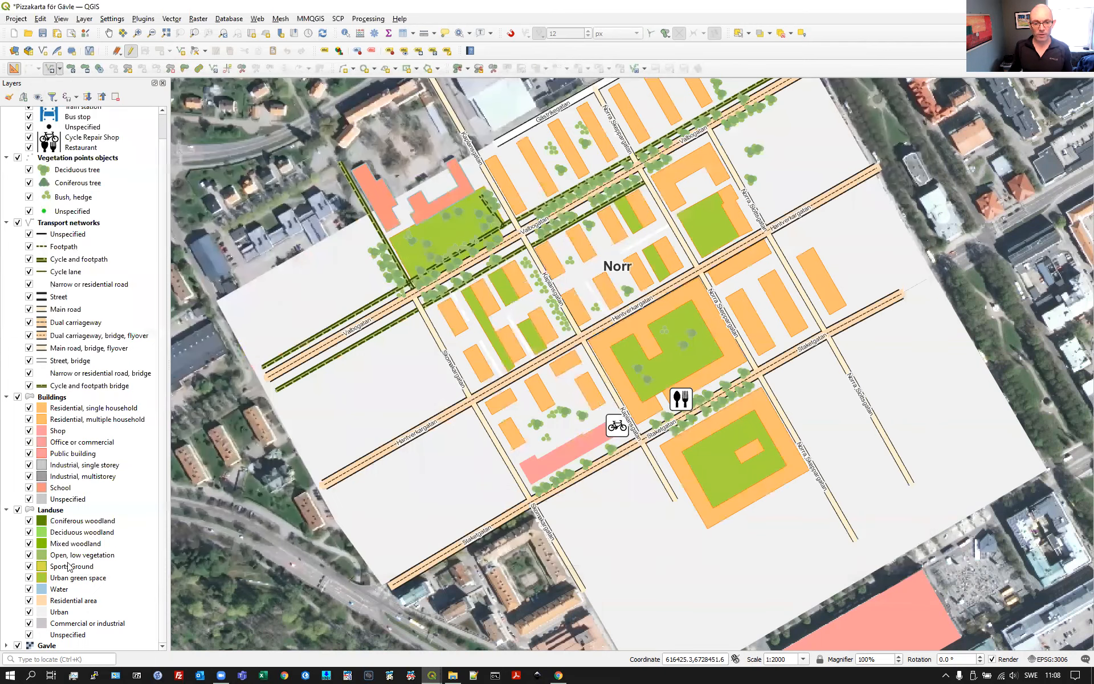
left_click(18, 647)
key("alt+Tab")
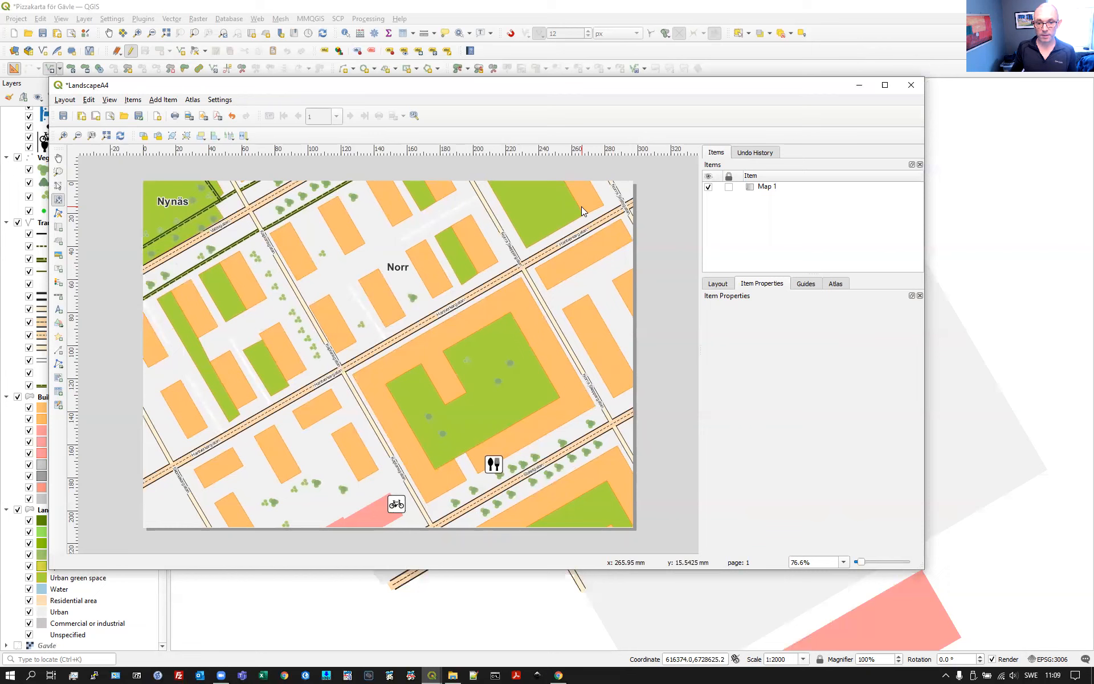
- Select the Map 1 item in the layout and add a new grid to it
left_click(58, 185)
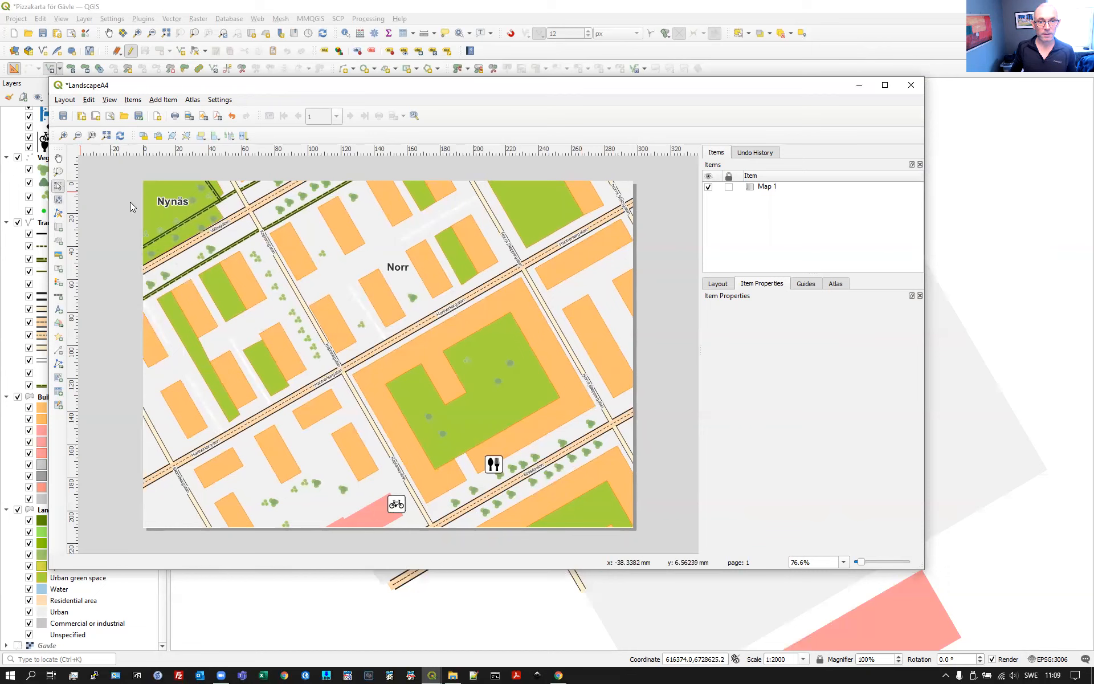
left_click(279, 213)
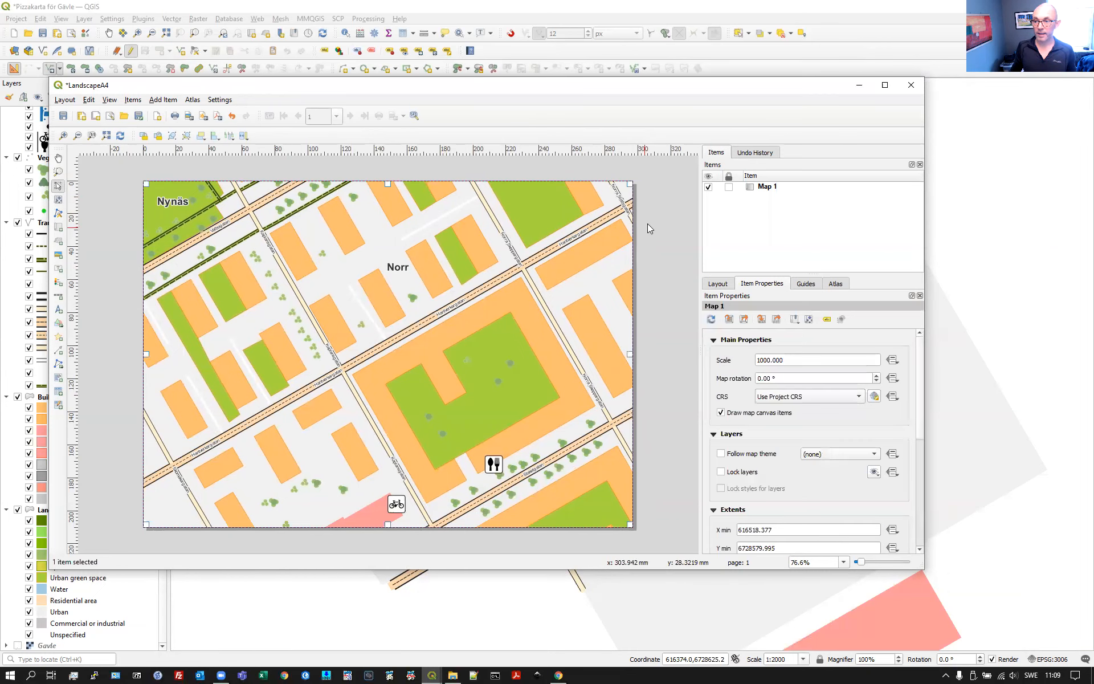
left_click(758, 187)
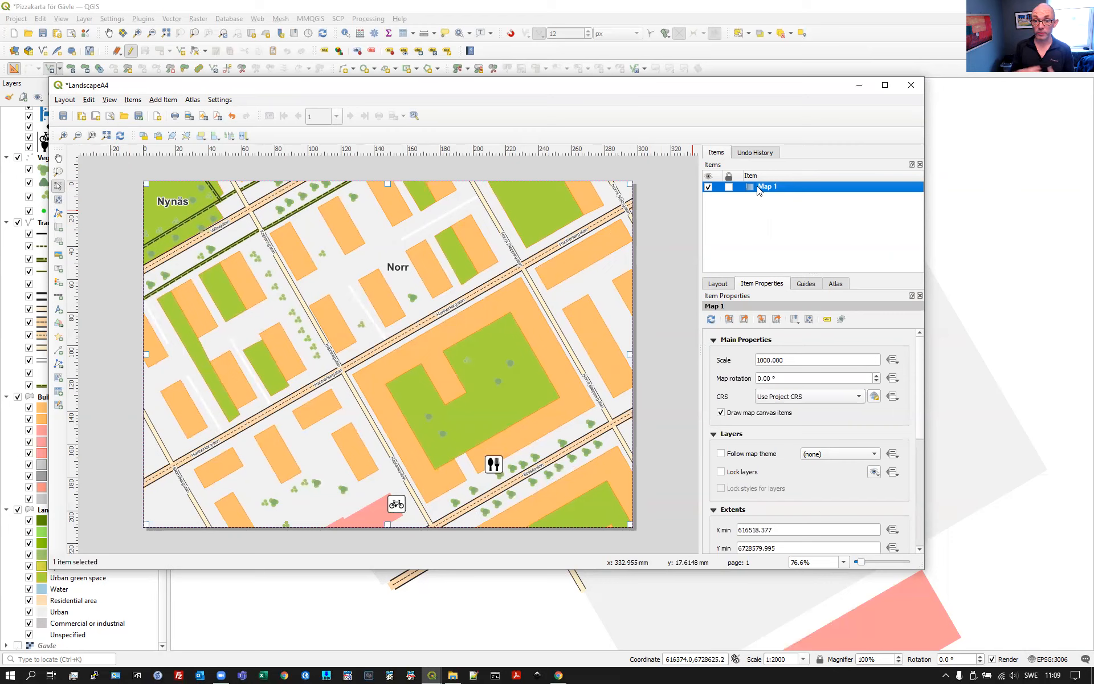
left_click(714, 341)
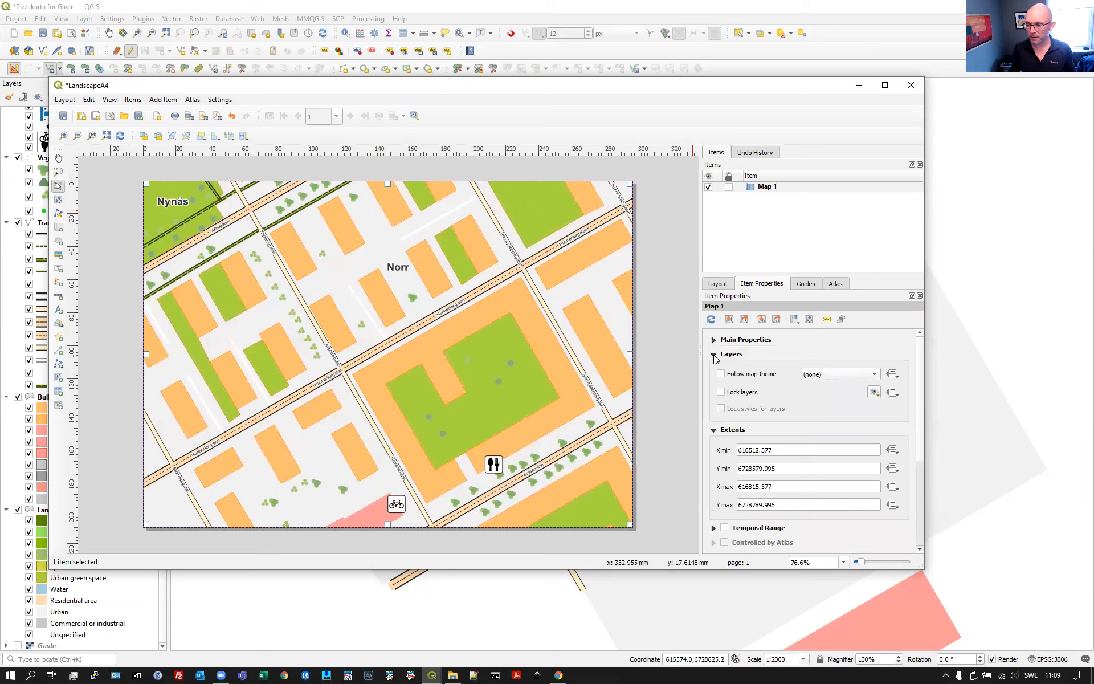
left_click(713, 354)
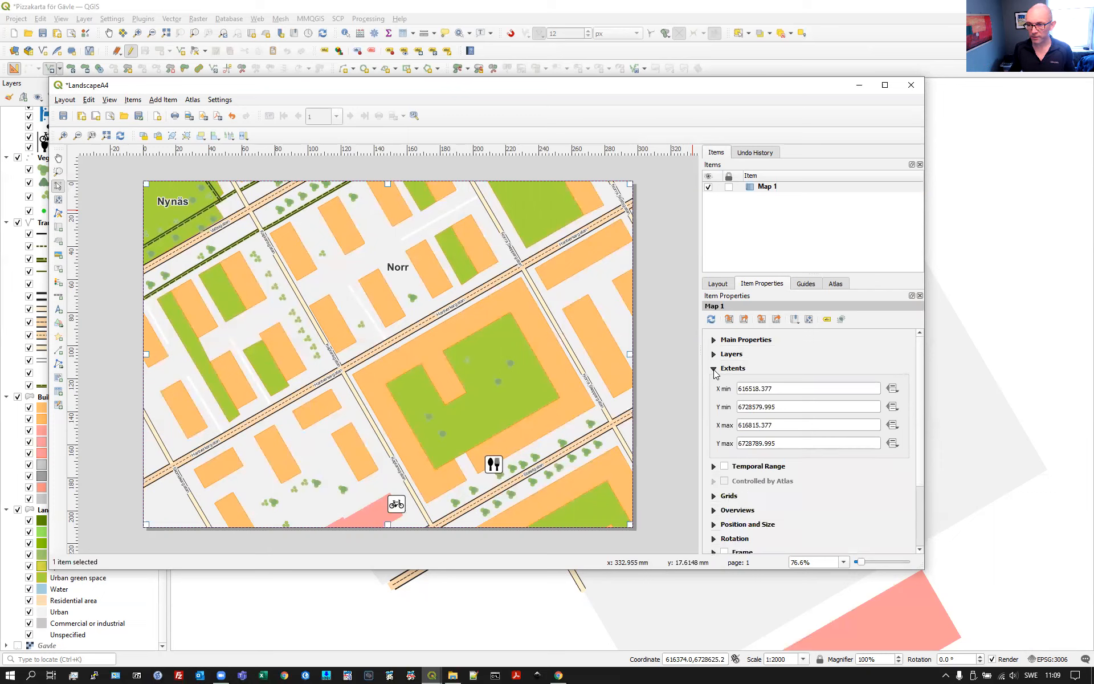
left_click(714, 369)
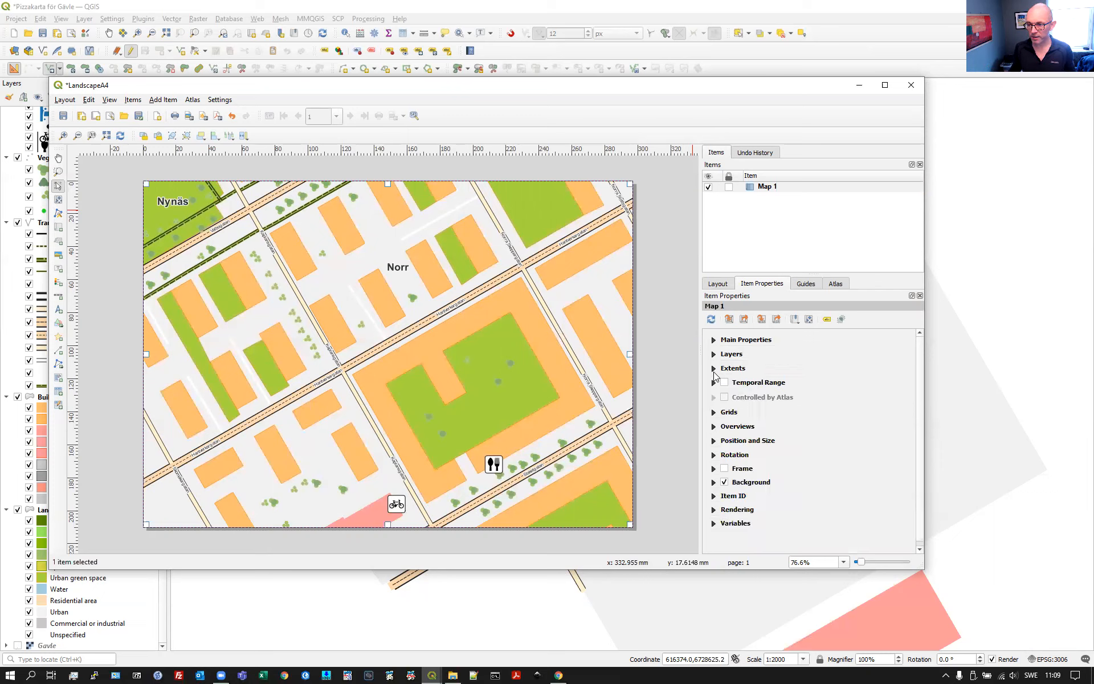
left_click(714, 412)
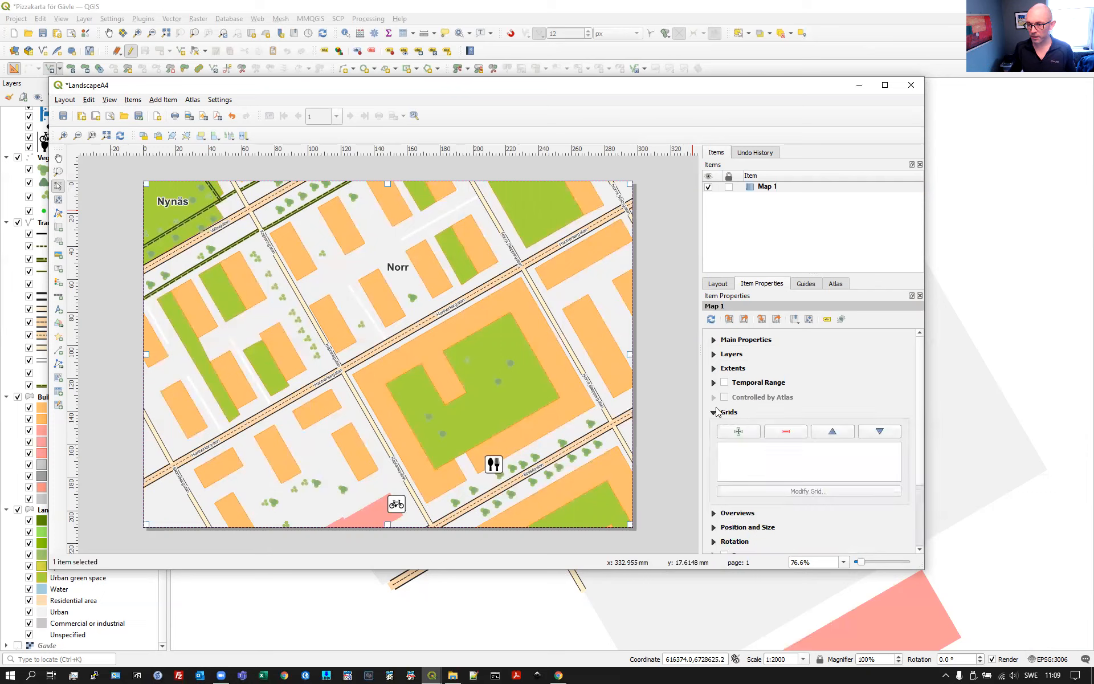
left_click(748, 436)
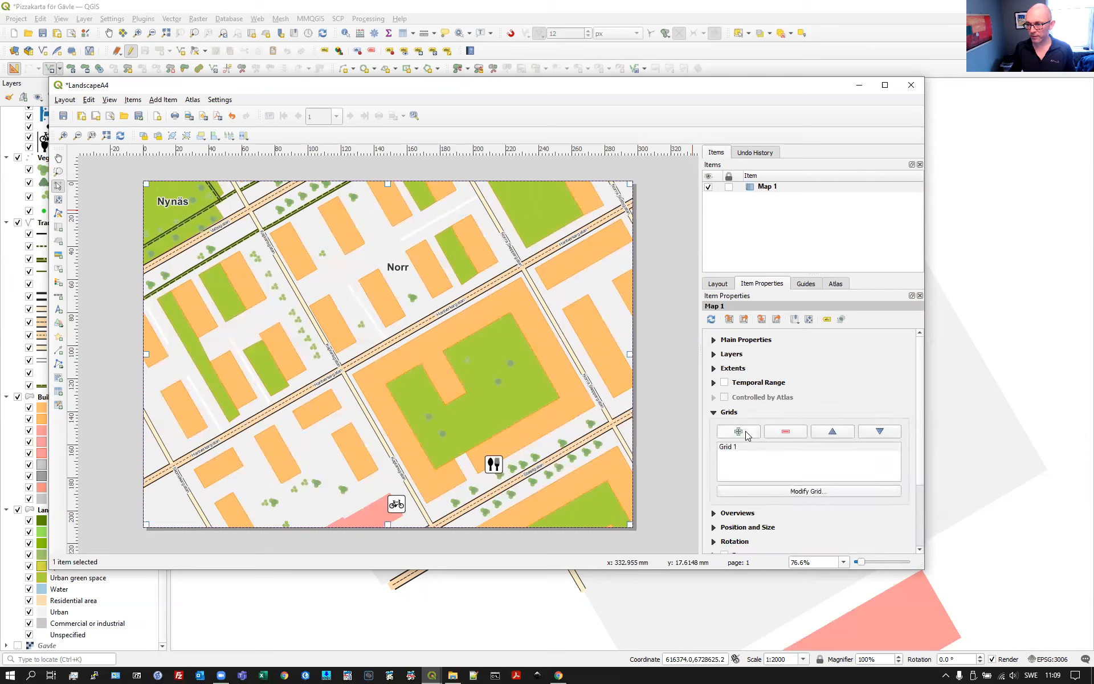
left_click(723, 448)
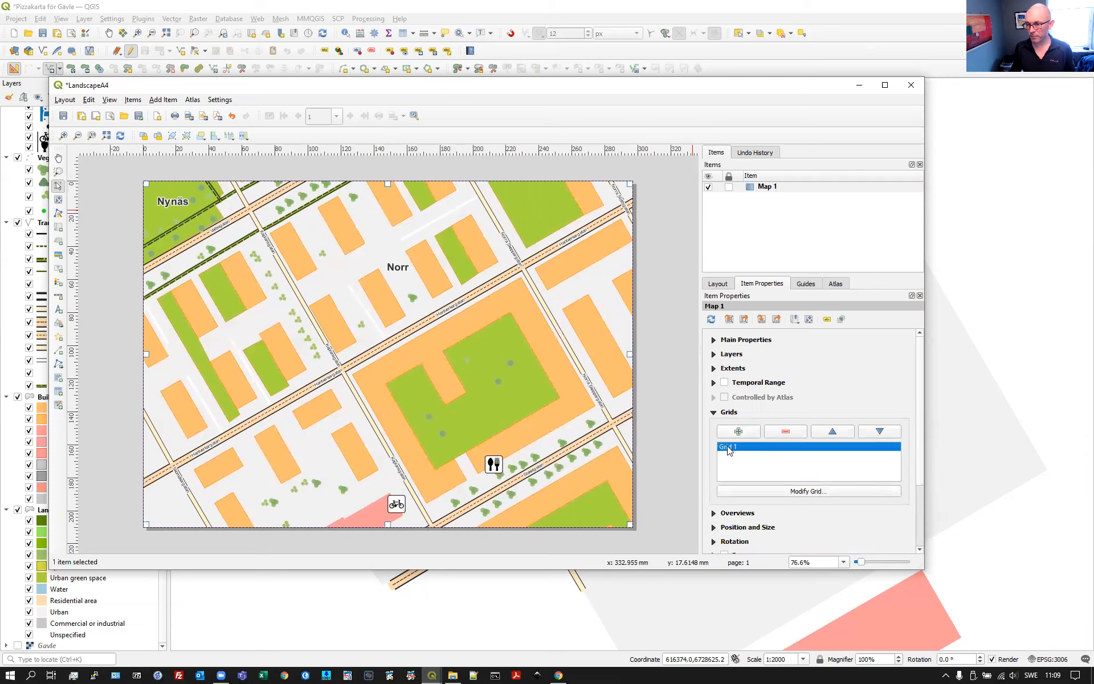
- Set the grid type to Frame and annotations only, with X and Y intervals of 50 map units
left_click(788, 491)
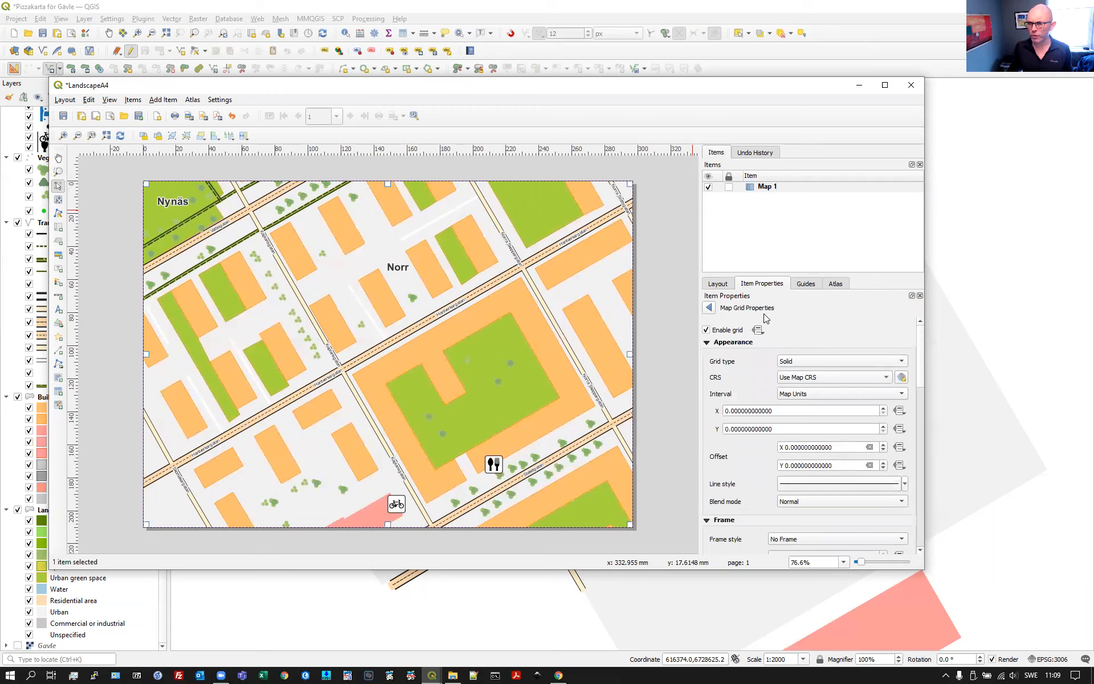
left_click(803, 362)
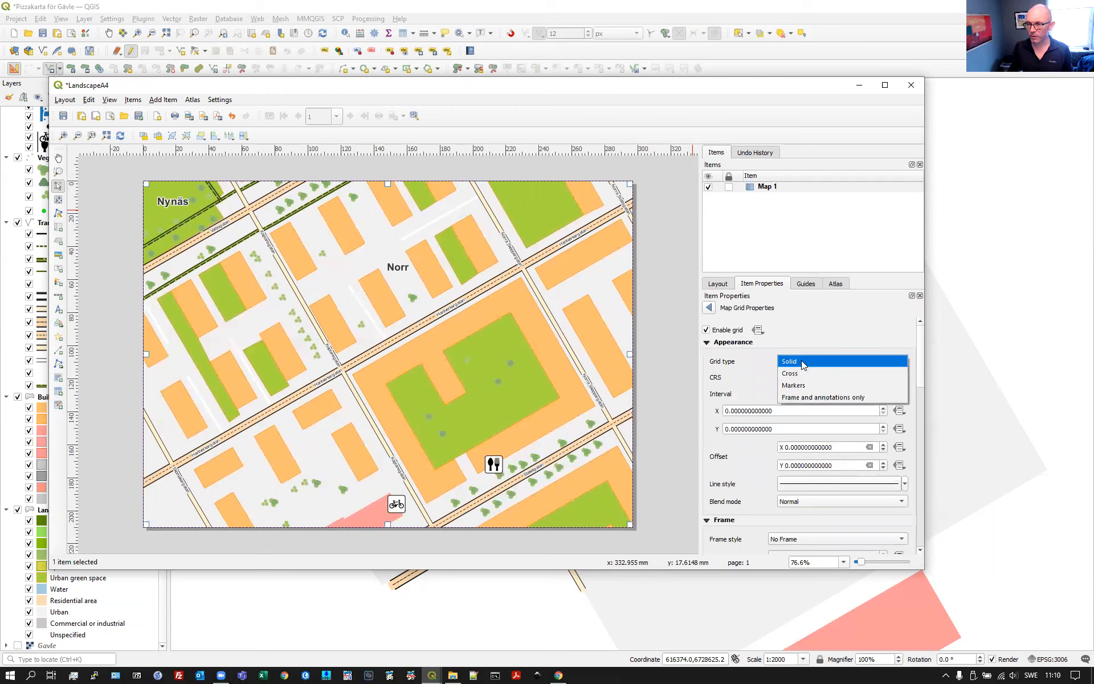
left_click(816, 397)
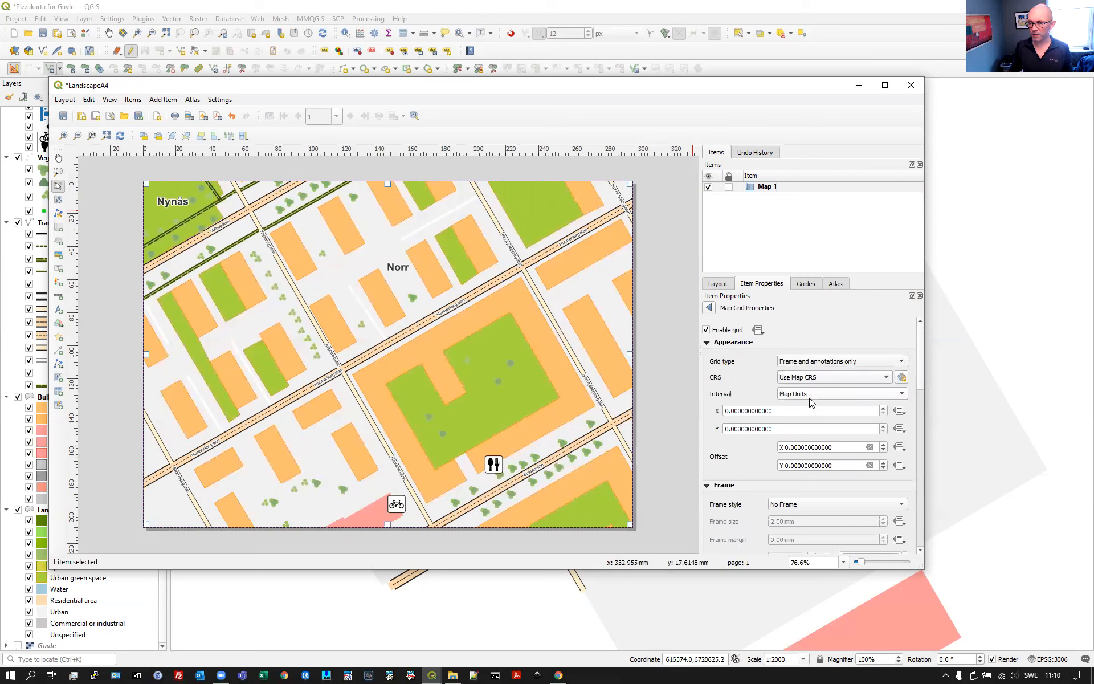
left_click_drag(775, 414, 725, 411)
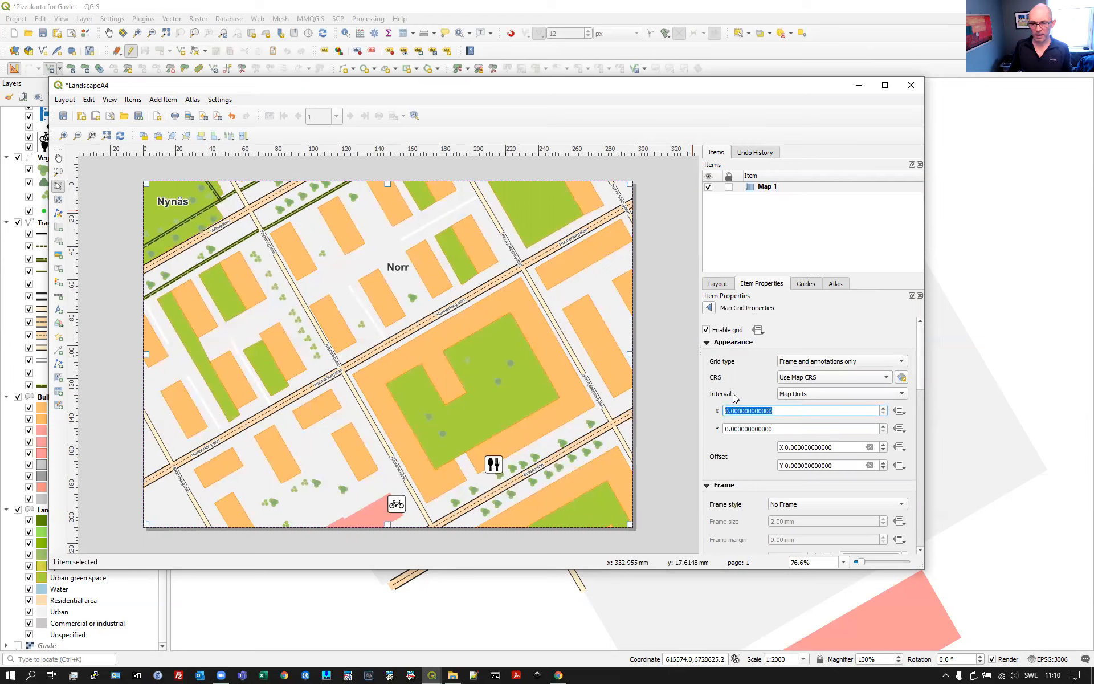
type("50")
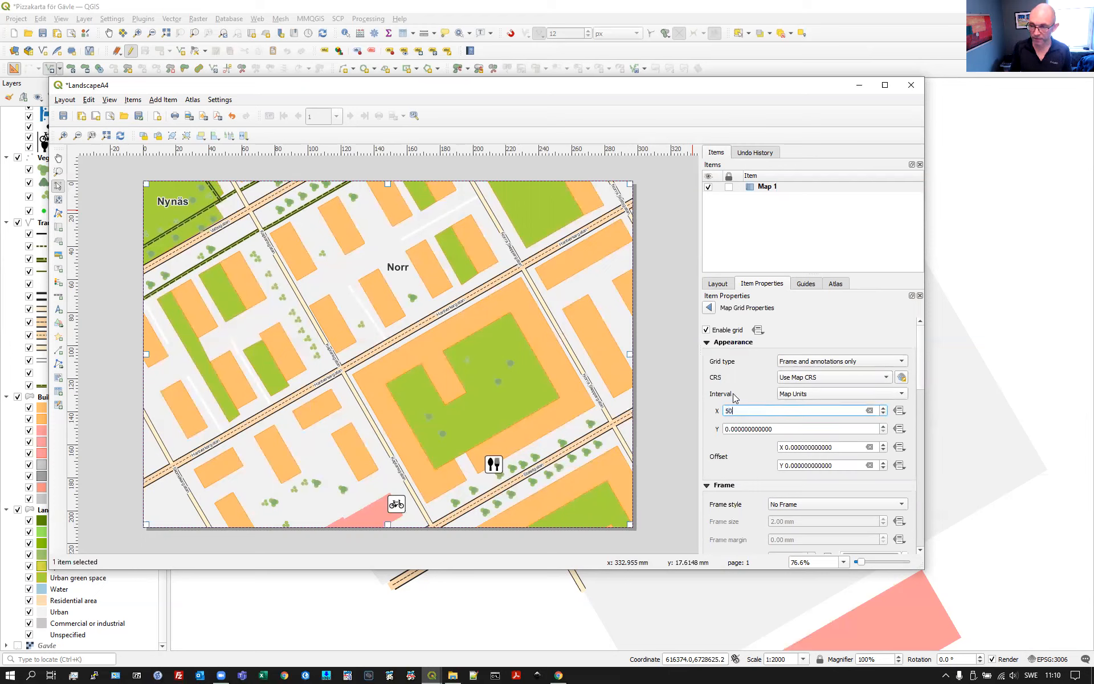
left_click_drag(780, 429, 717, 416)
type("50")
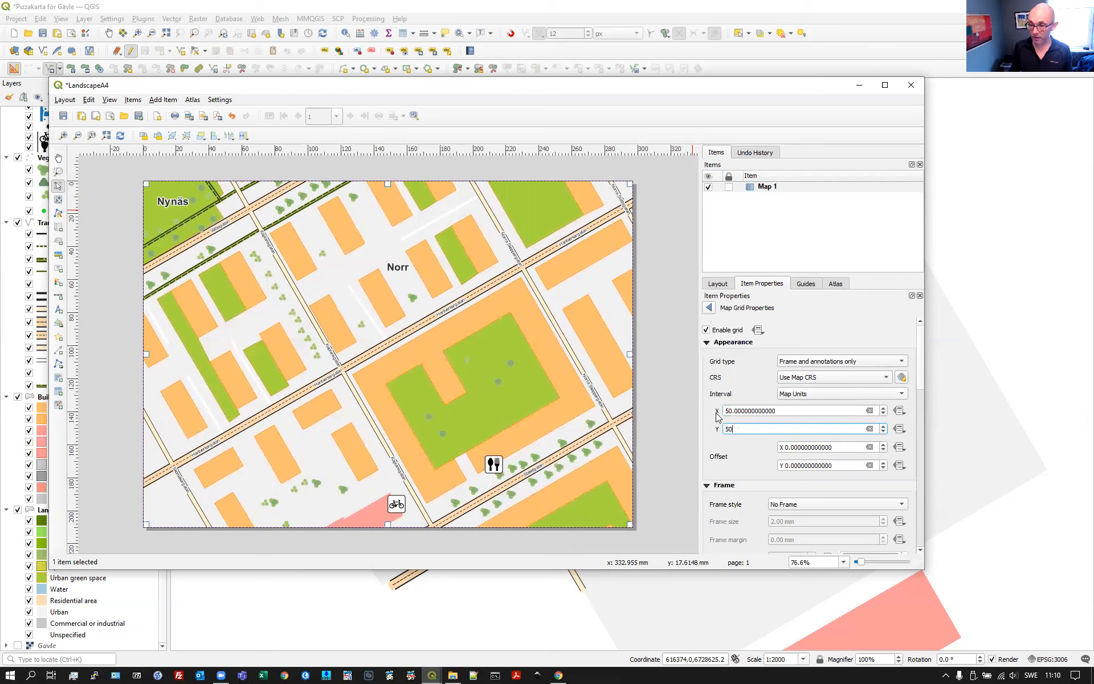
key("Return")
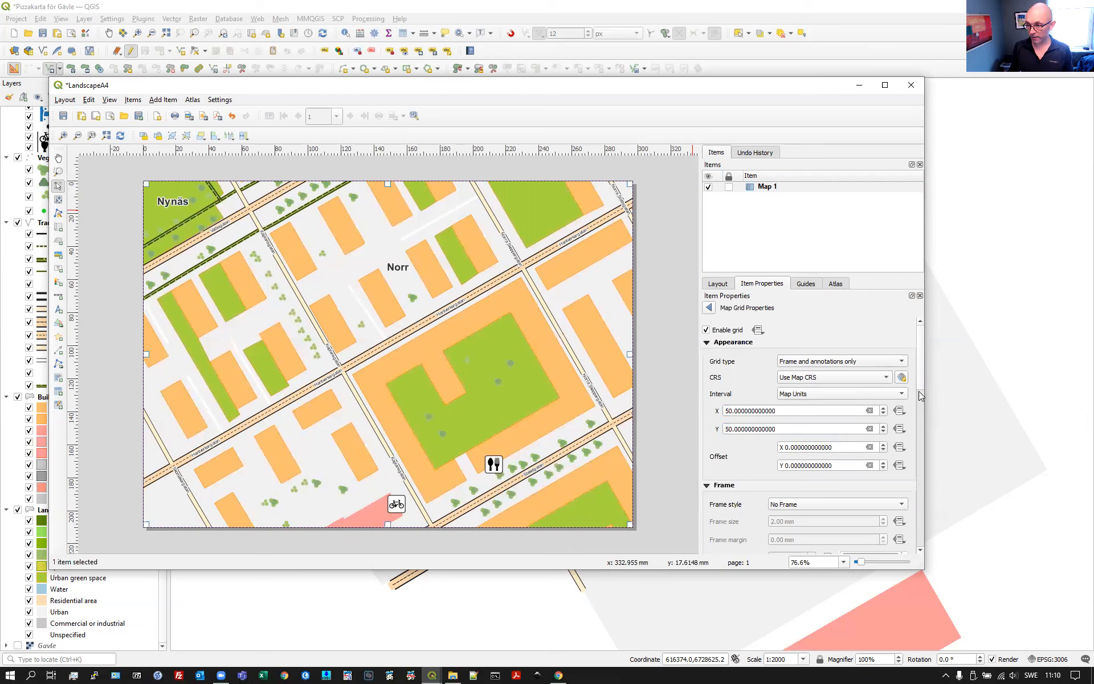
- Set the grid's frame style to Interior Ticks
left_click_drag(921, 391, 920, 433)
left_click(822, 345)
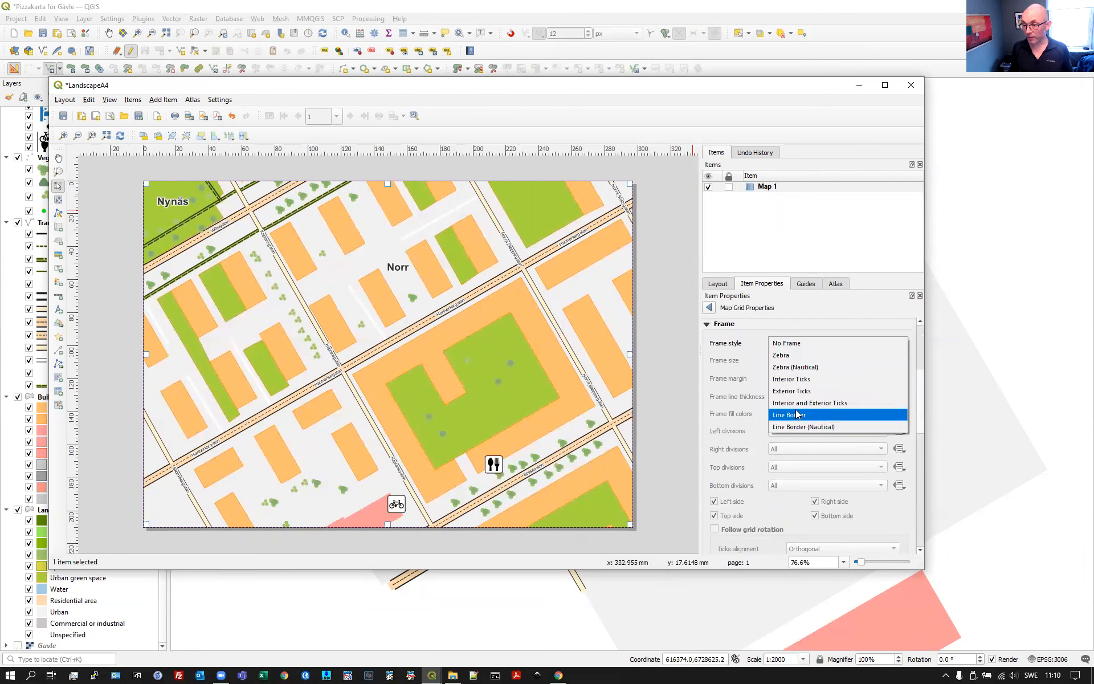
left_click(787, 379)
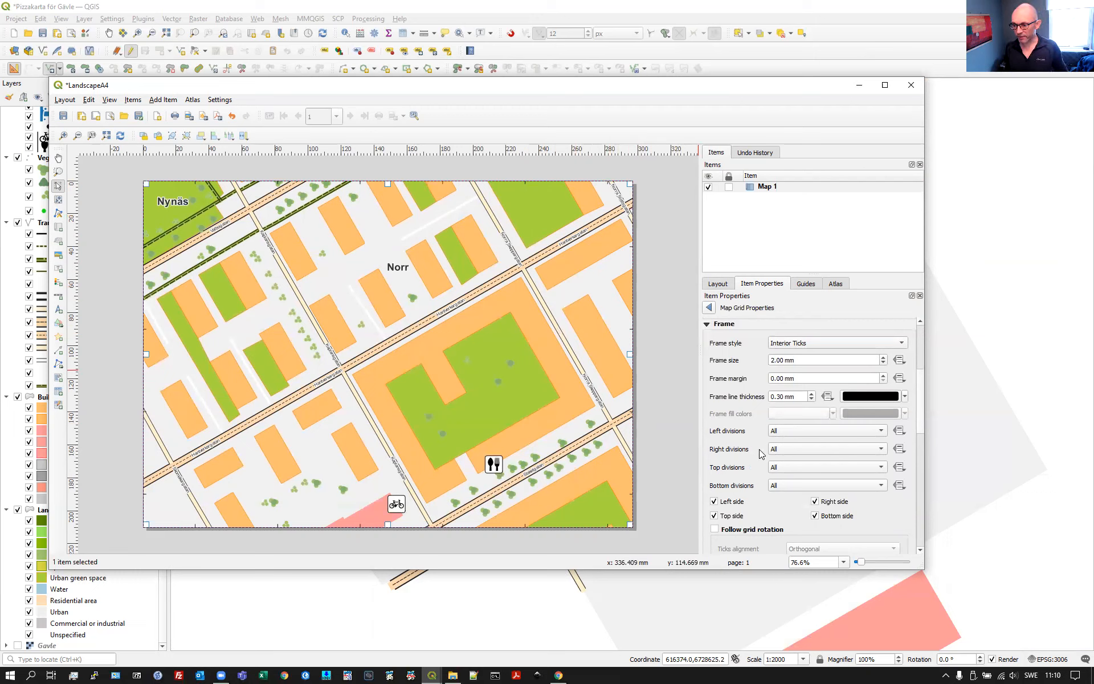
- Enable drawing of coordinates for the map grid
left_click_drag(921, 412, 921, 427)
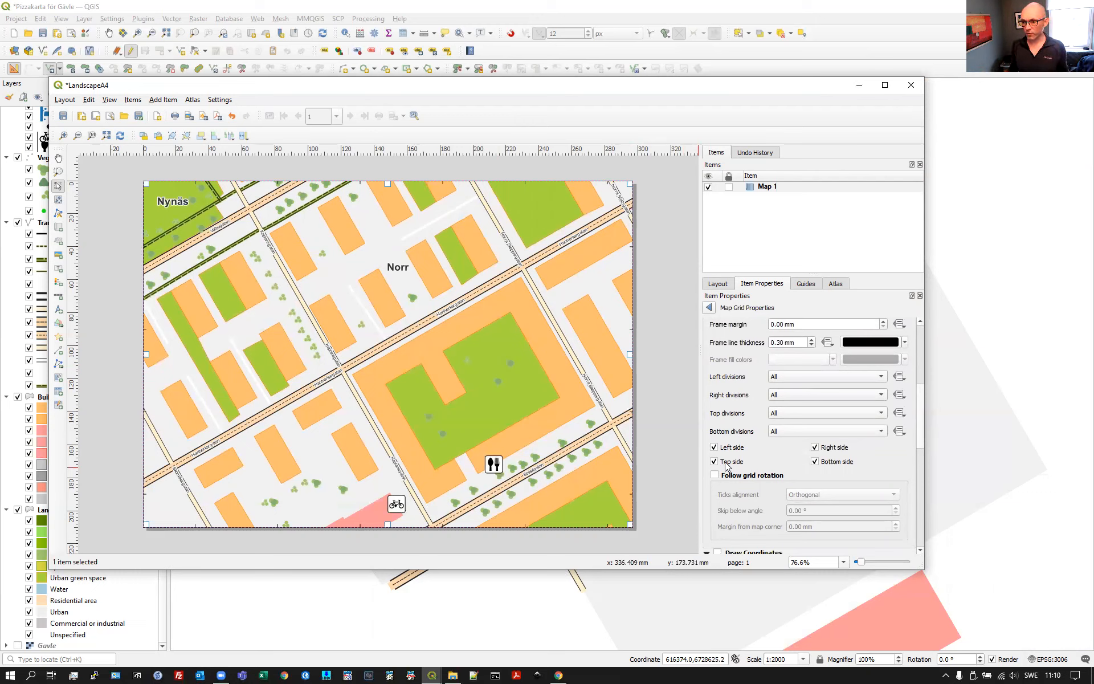
left_click_drag(919, 418, 924, 449)
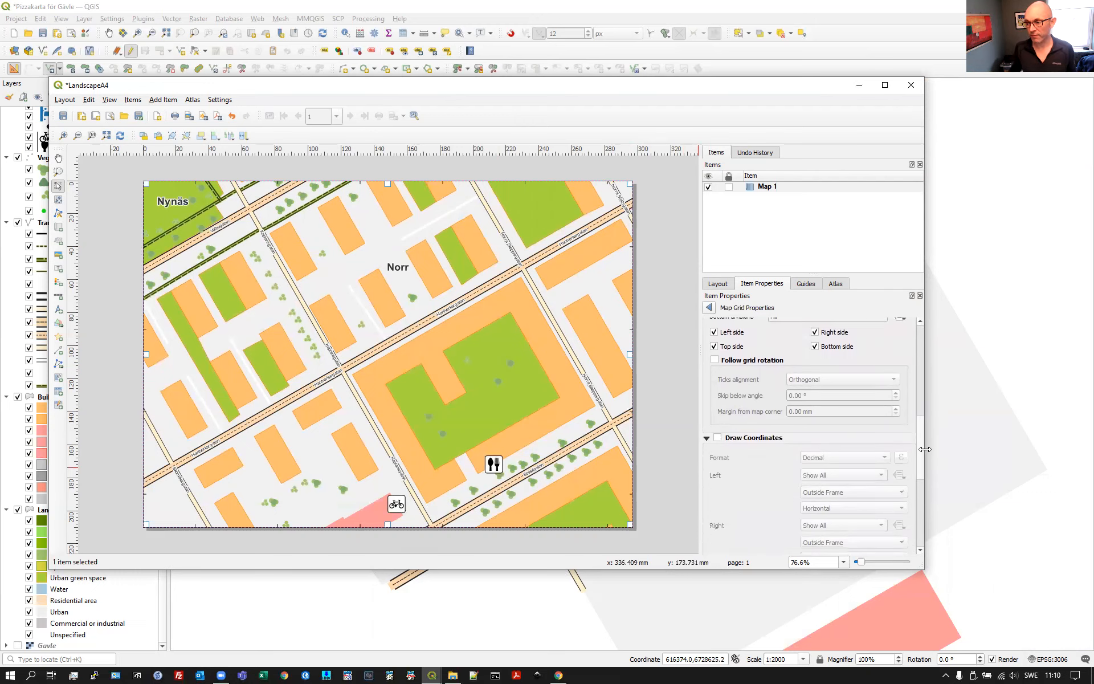
left_click(717, 439)
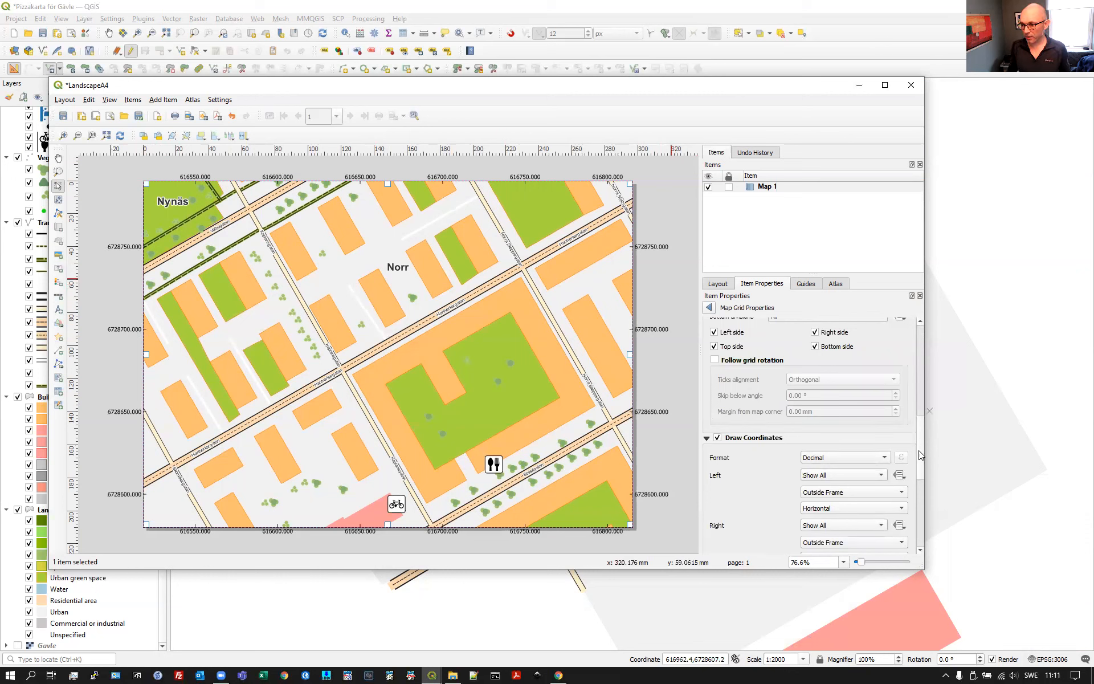
- Place the grid coordinates inside the frame on the left, right, top and bottom sides
left_click_drag(922, 448, 923, 470)
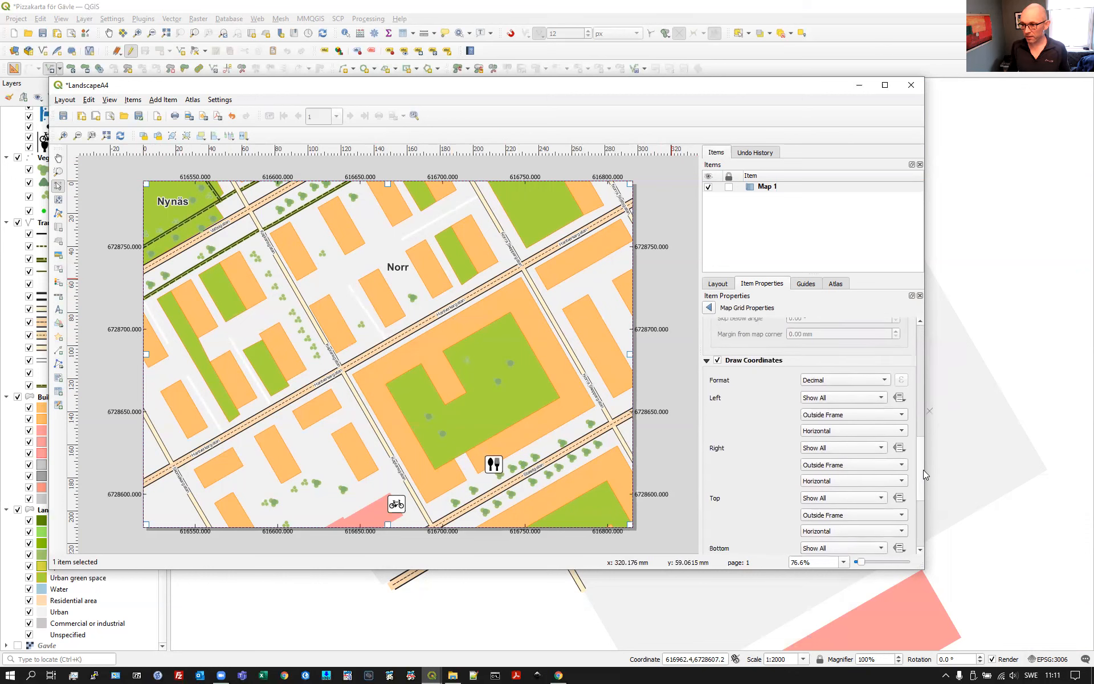
left_click(831, 418)
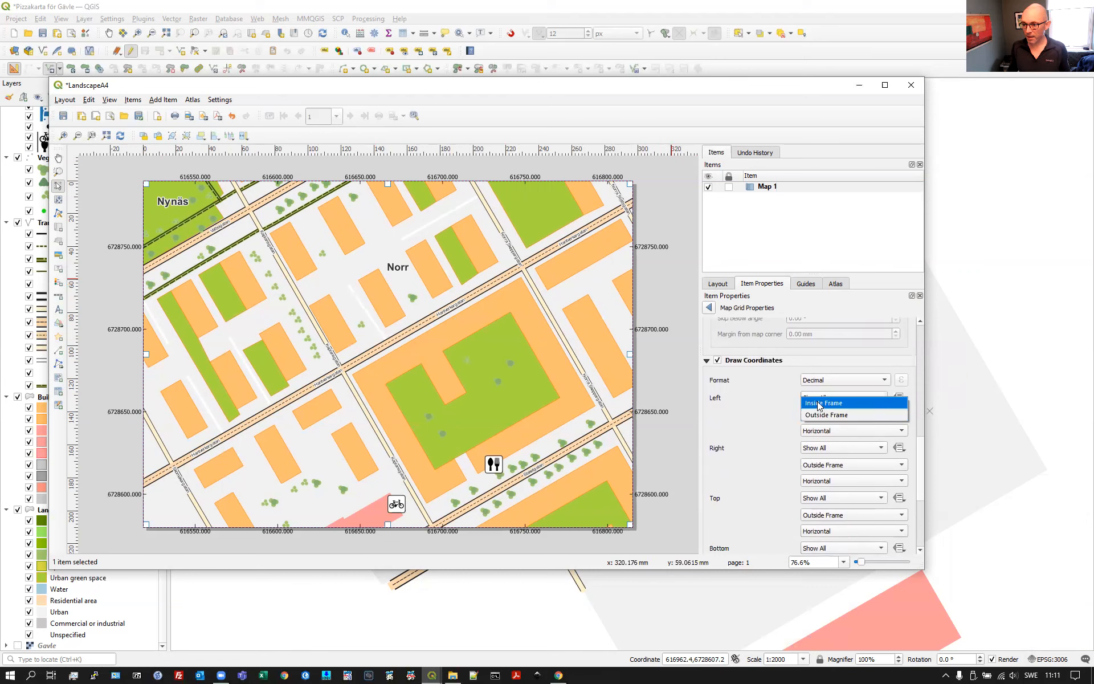
left_click(820, 405)
left_click(811, 466)
left_click(817, 455)
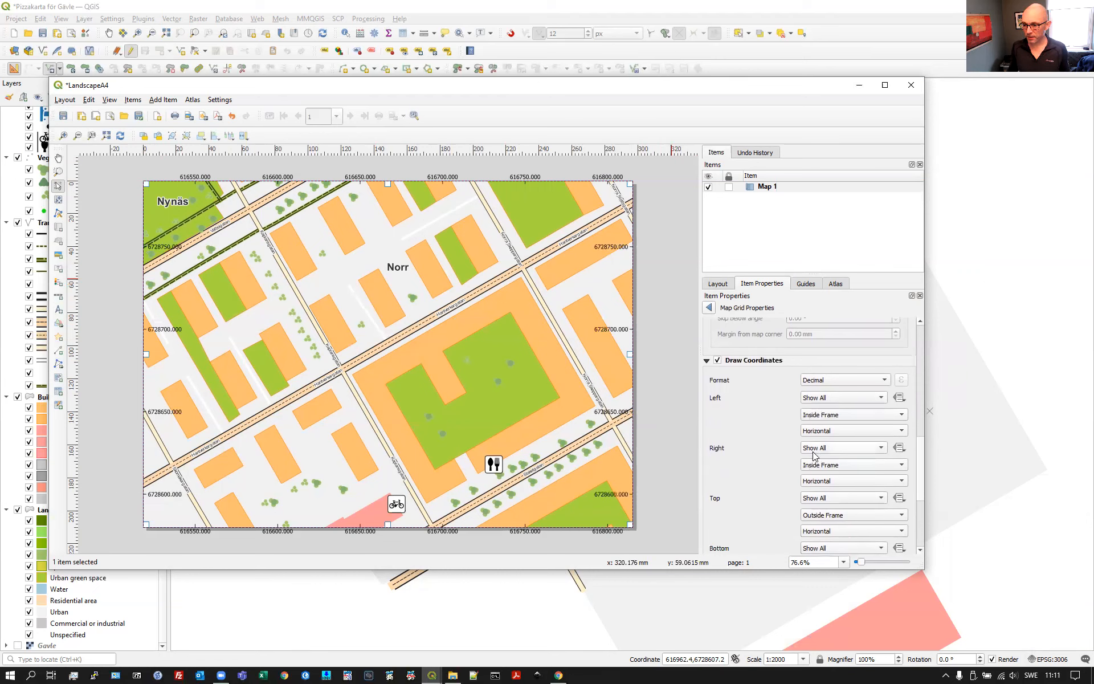
left_click_drag(921, 472, 921, 493)
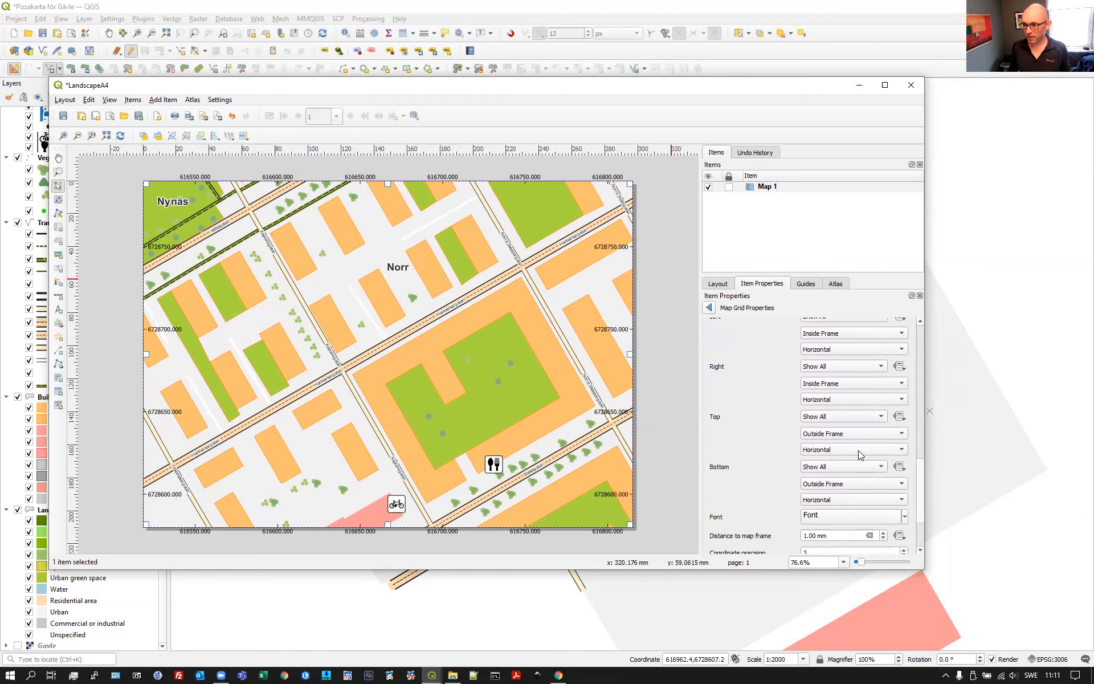
left_click(835, 434)
left_click(824, 422)
left_click(822, 484)
left_click(824, 472)
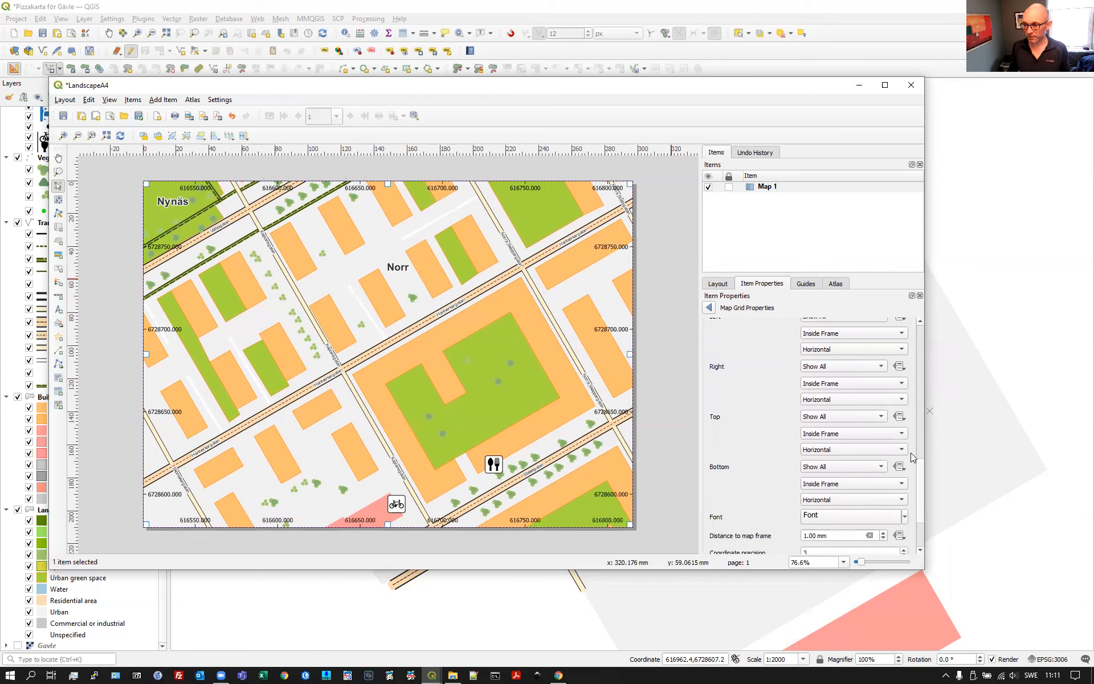
- Set the grid's coordinate precision to 0 decimals
left_click_drag(919, 469, 921, 493)
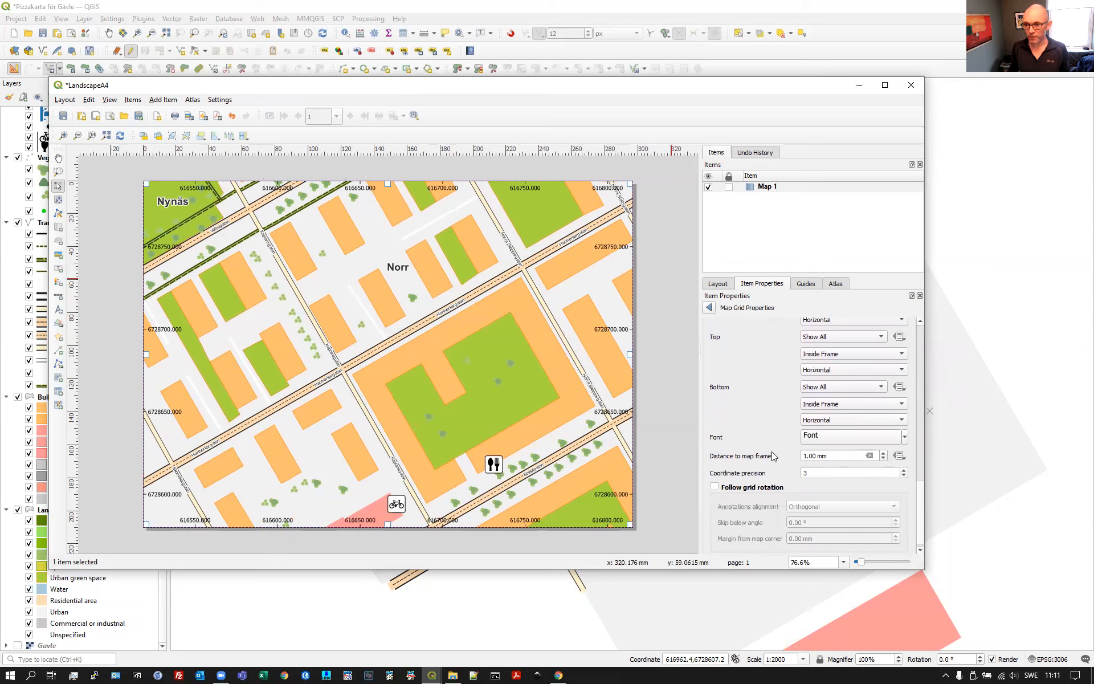
left_click(903, 477)
left_click(903, 476)
left_click(903, 476)
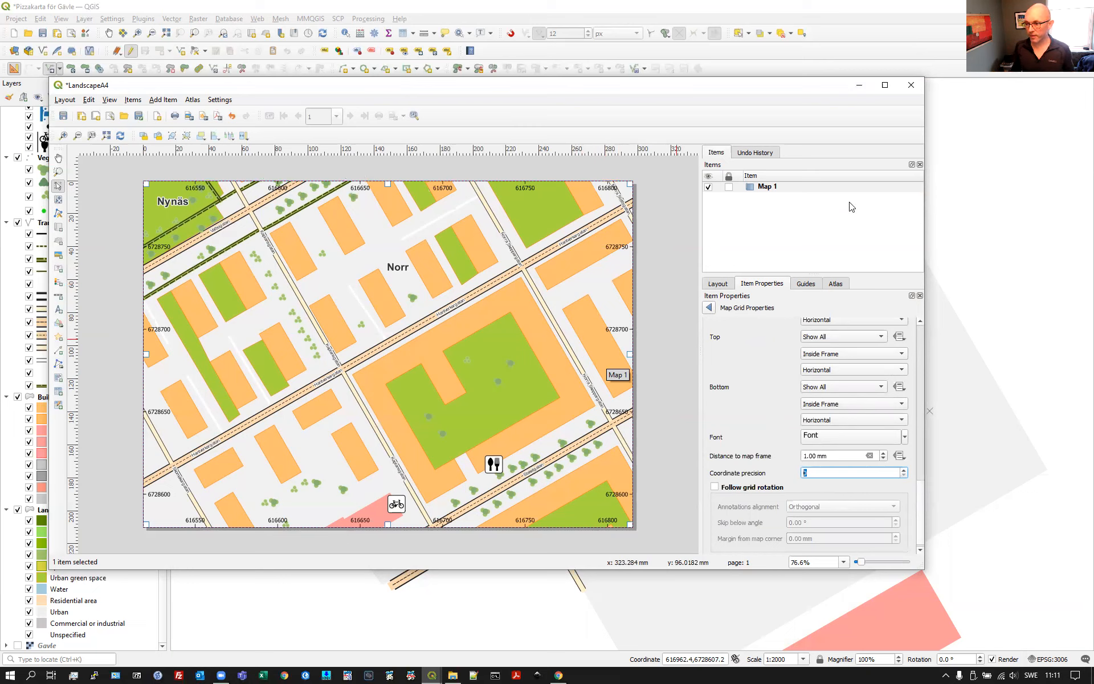
- Add a scale bar for Map 1 in the lower-left part of the map
left_click_drag(921, 516, 921, 342)
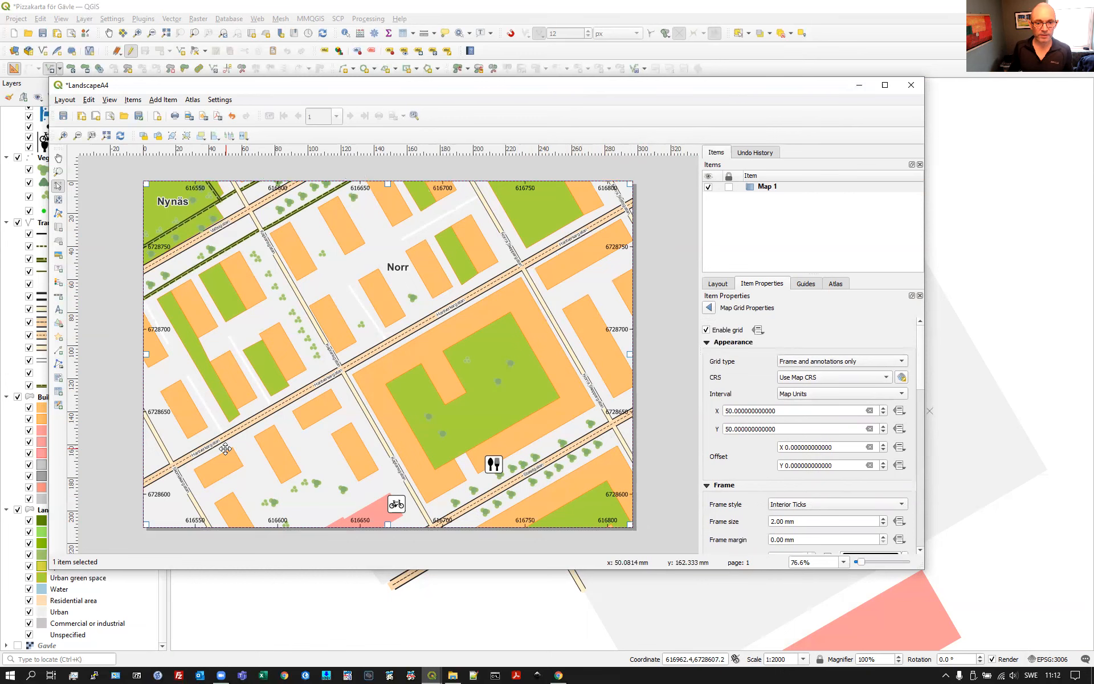
left_click(59, 297)
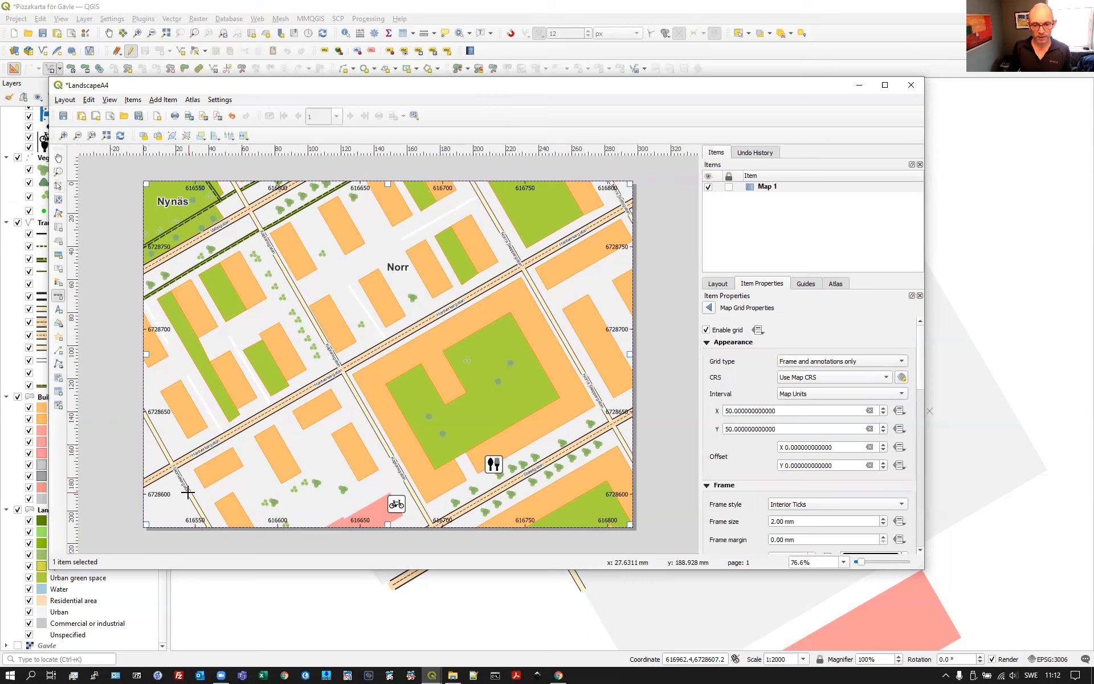
left_click_drag(187, 493, 281, 515)
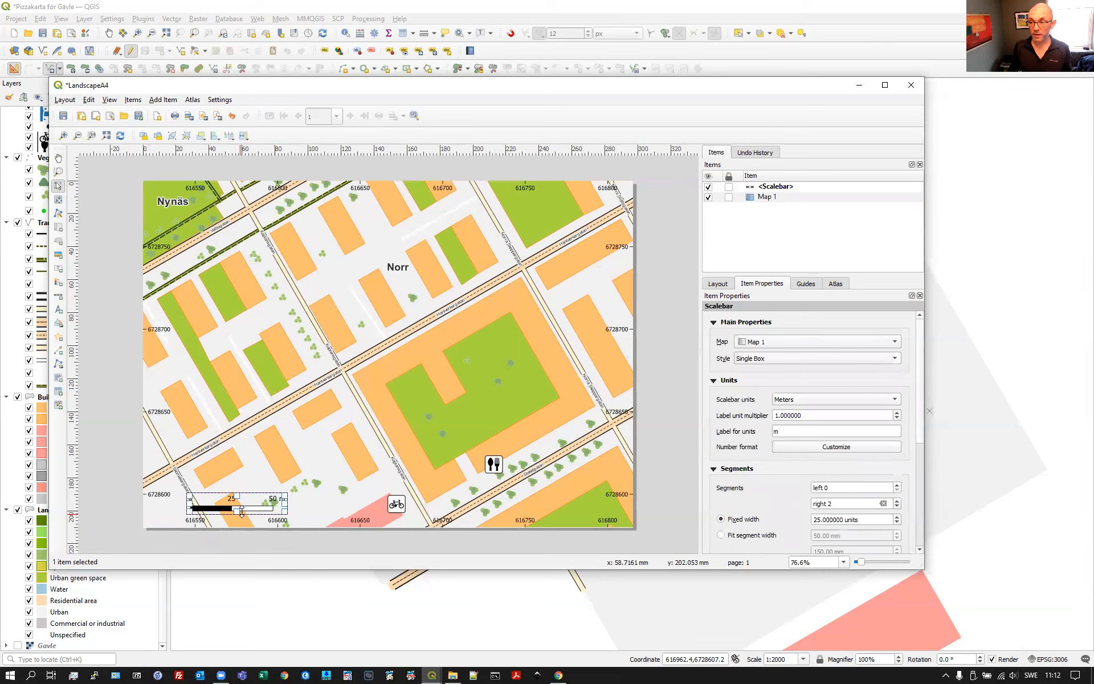
left_click(764, 190)
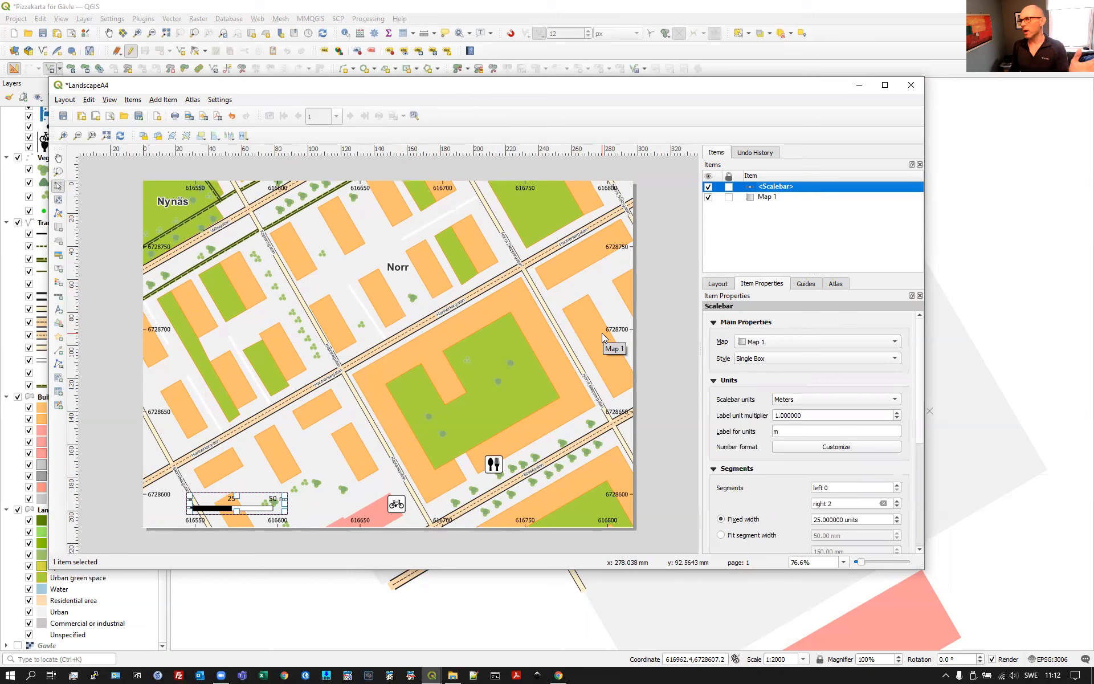
- Try the Numeric and Double Box styles on the scale bar and return it to Single Box
left_click(758, 360)
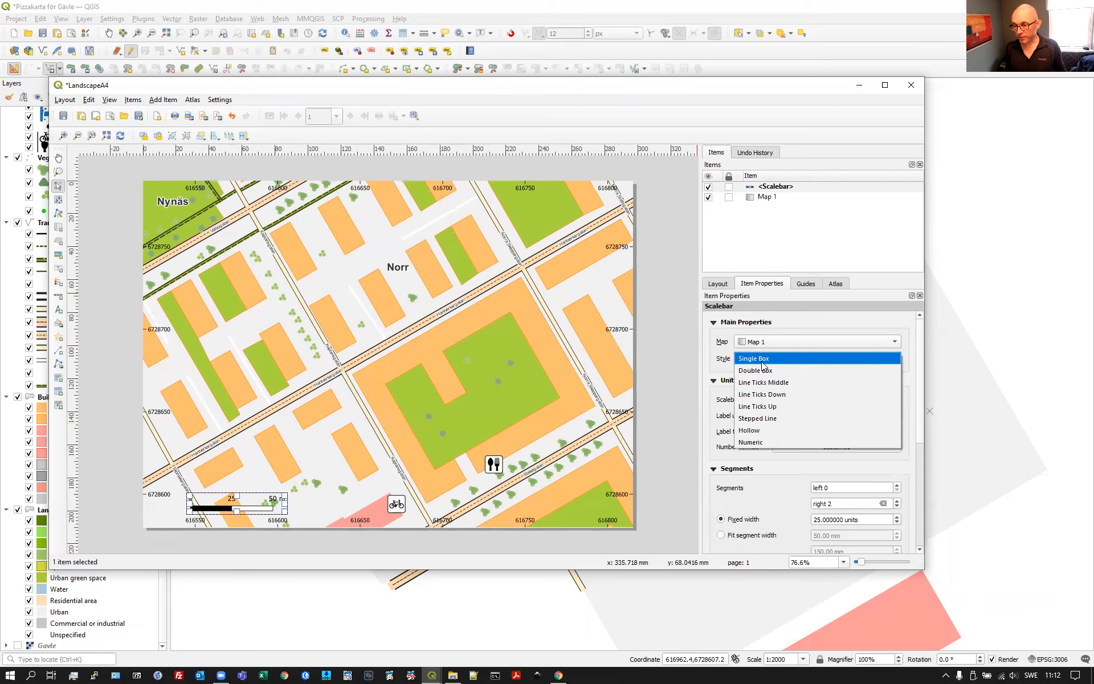
left_click(757, 447)
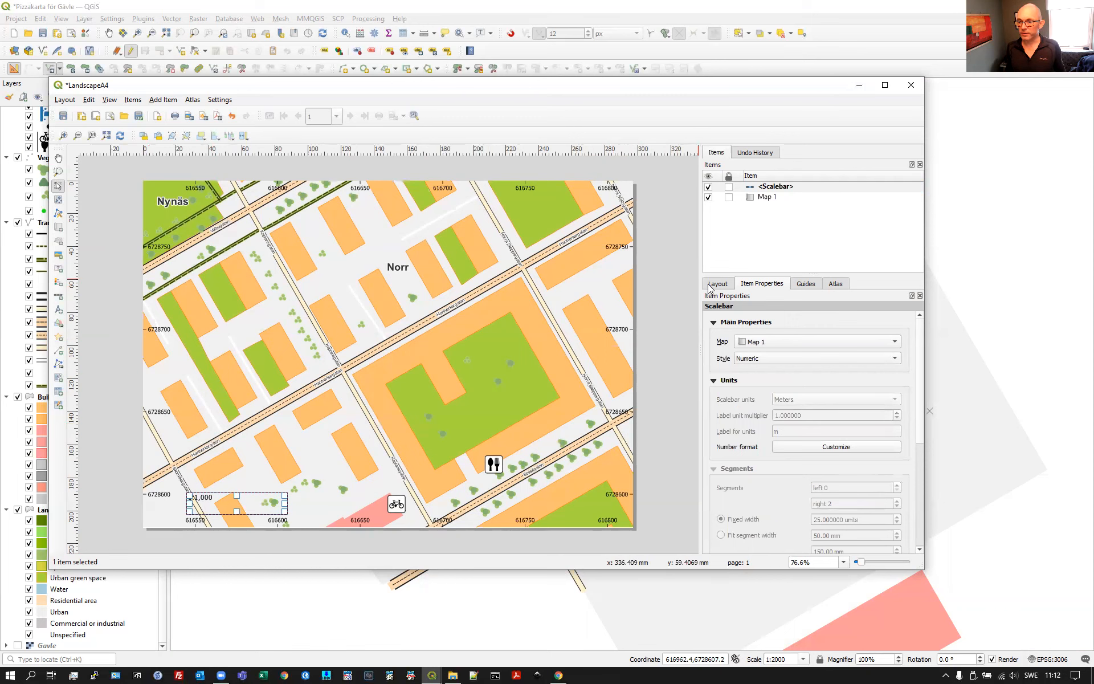
left_click(764, 359)
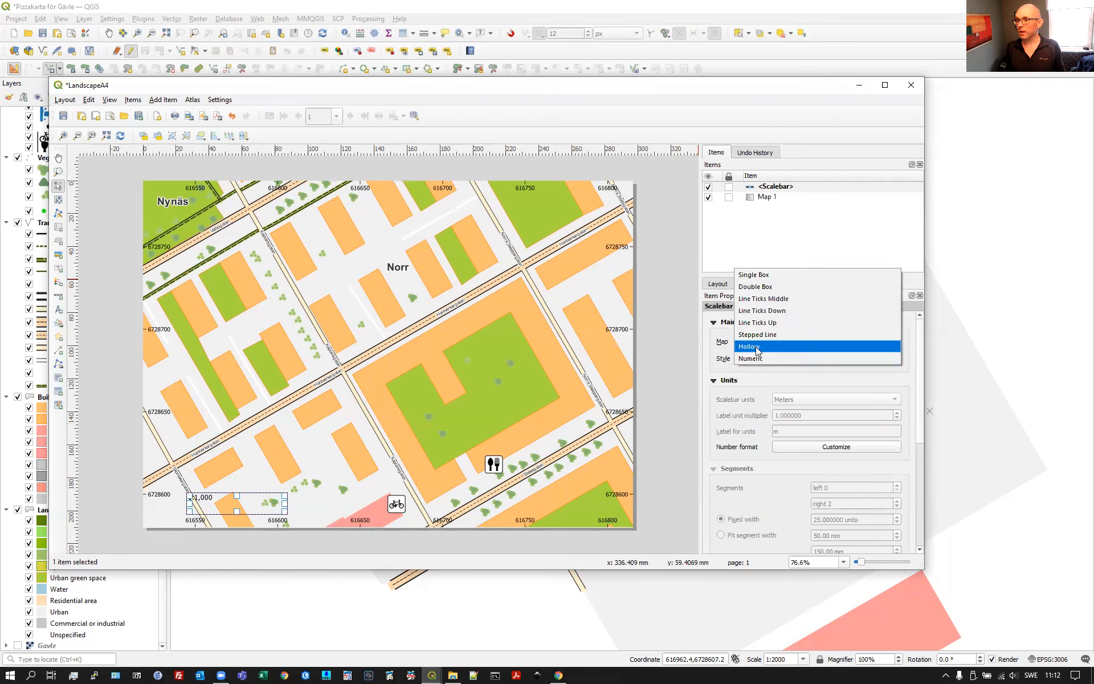
left_click(763, 290)
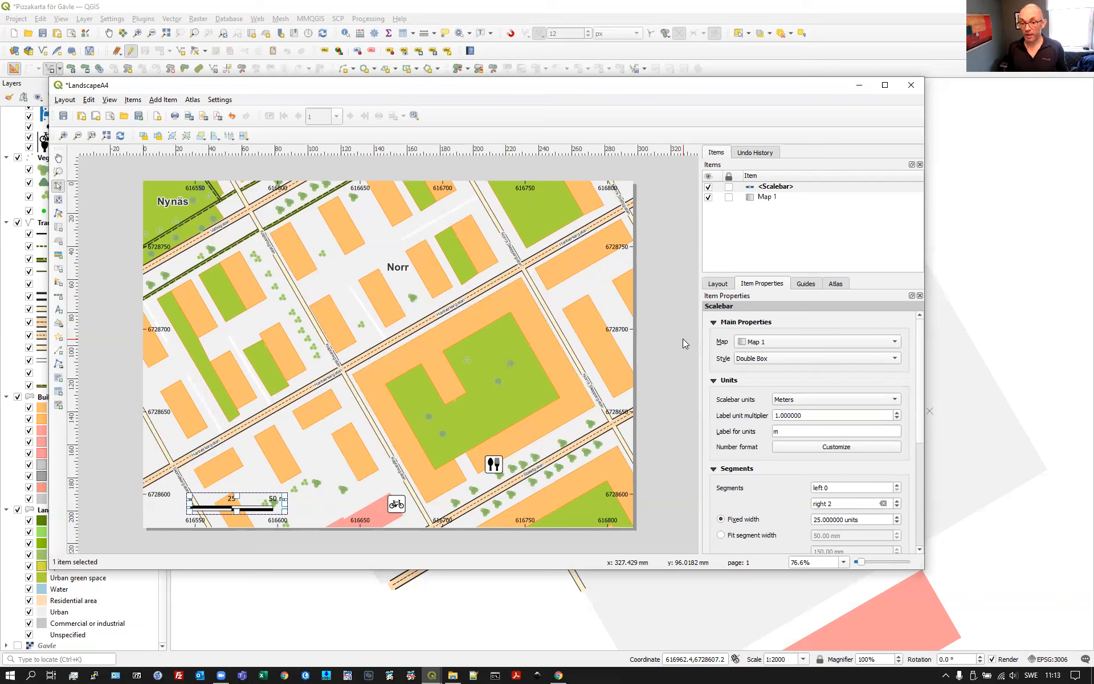
left_click(779, 359)
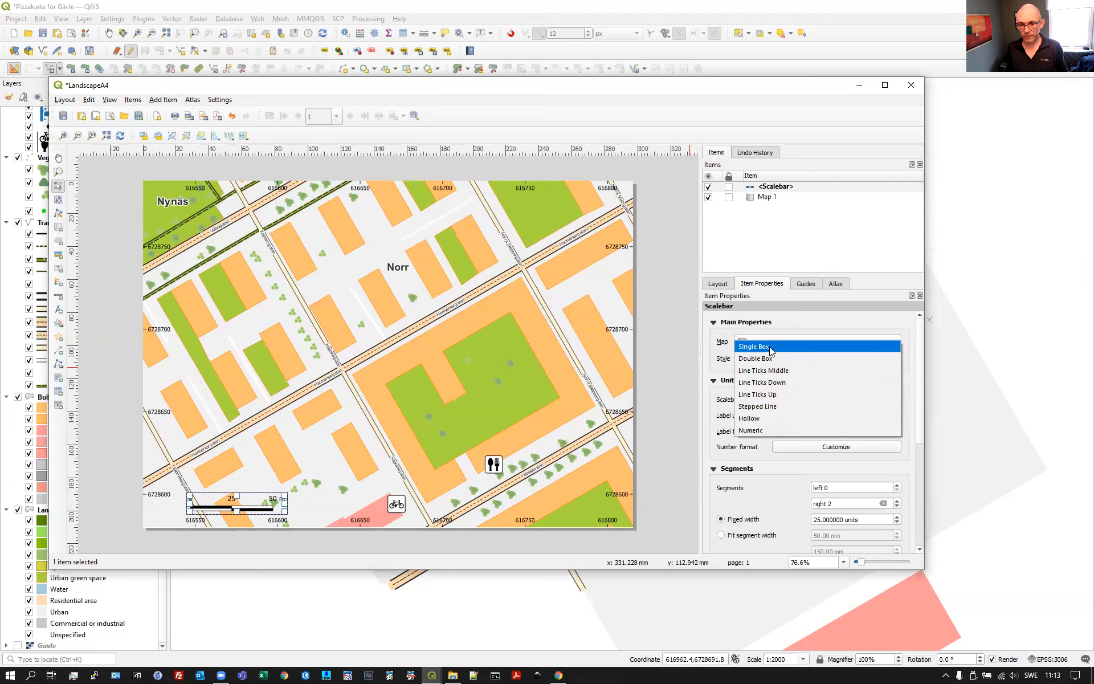
left_click(773, 347)
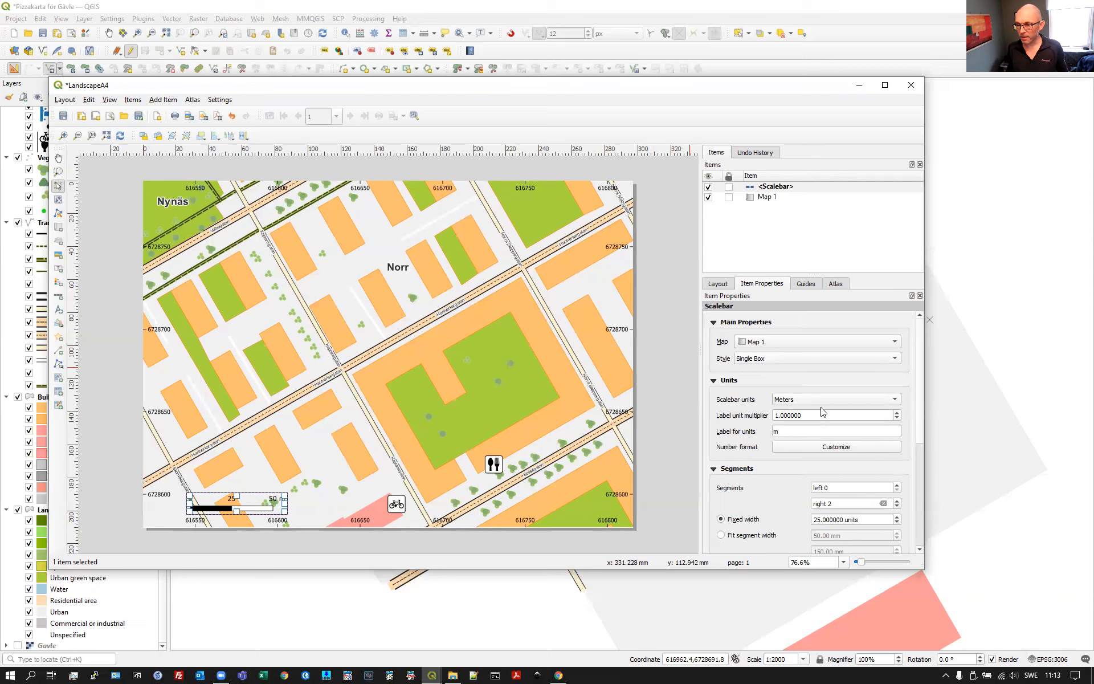
- Enable a white background behind the scale bar
left_click_drag(919, 403, 907, 441)
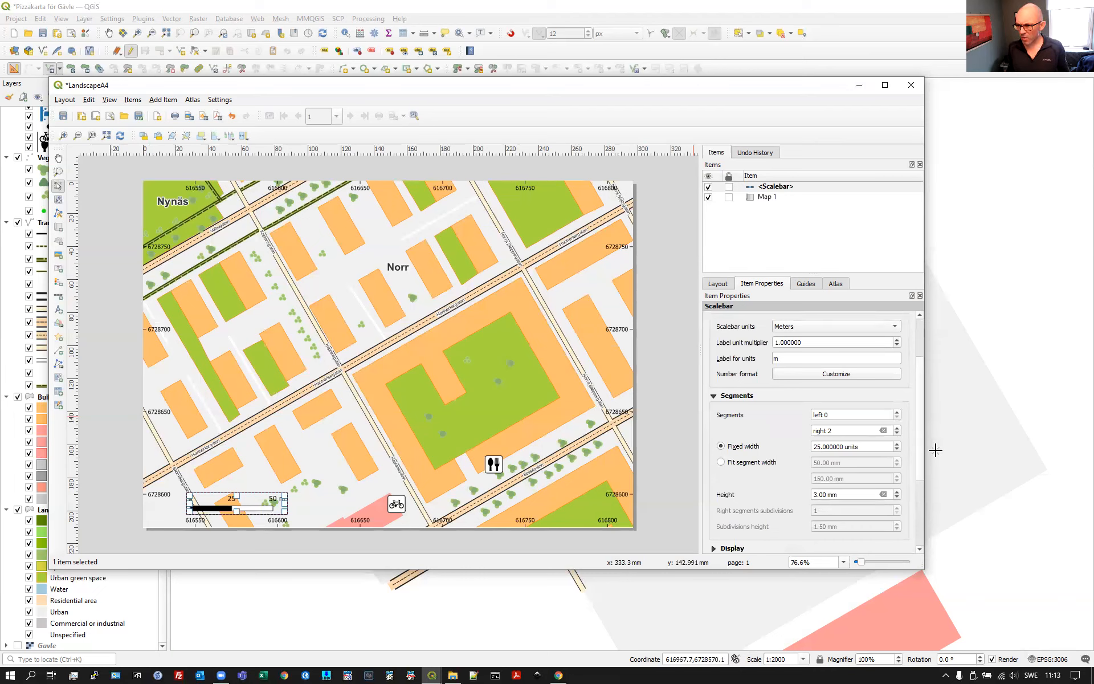
scroll(921, 465, "down", 5)
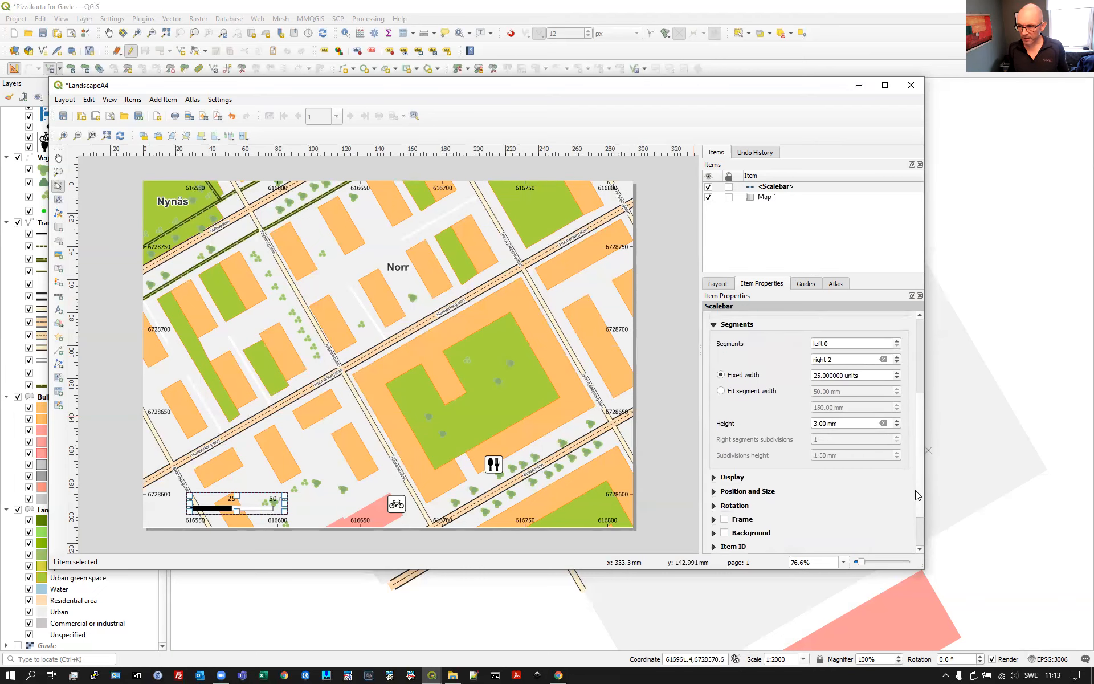
left_click(724, 505)
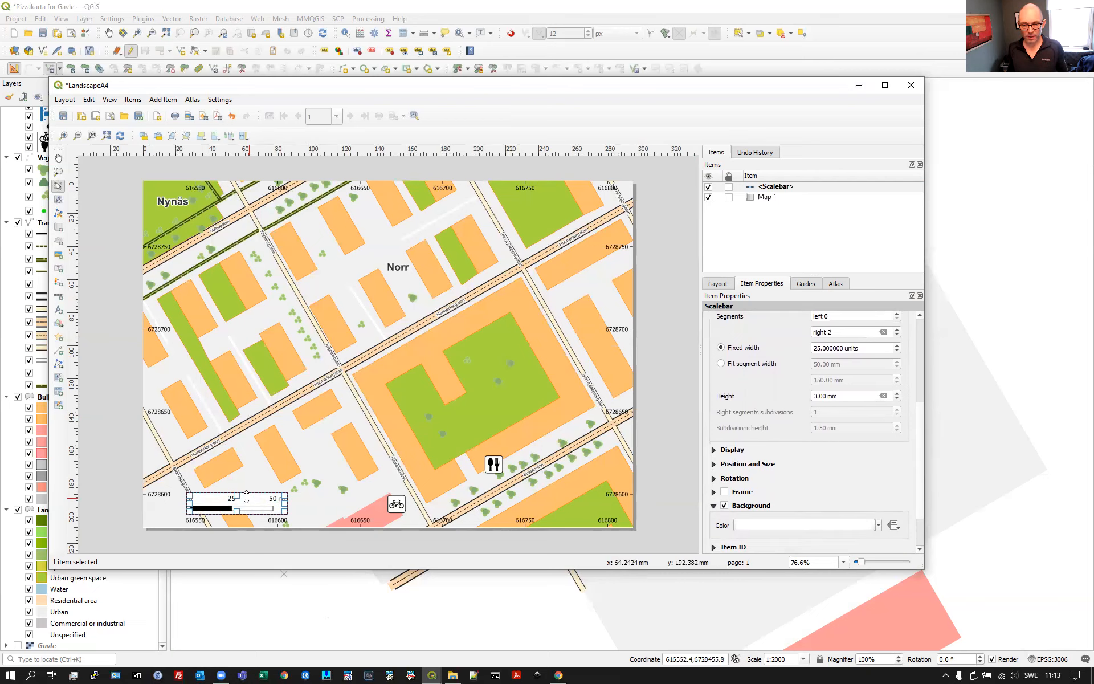
- Reposition the scale bar in the map's lower-left corner, just above the grid coordinates along the bottom edge
left_click_drag(248, 503, 236, 499)
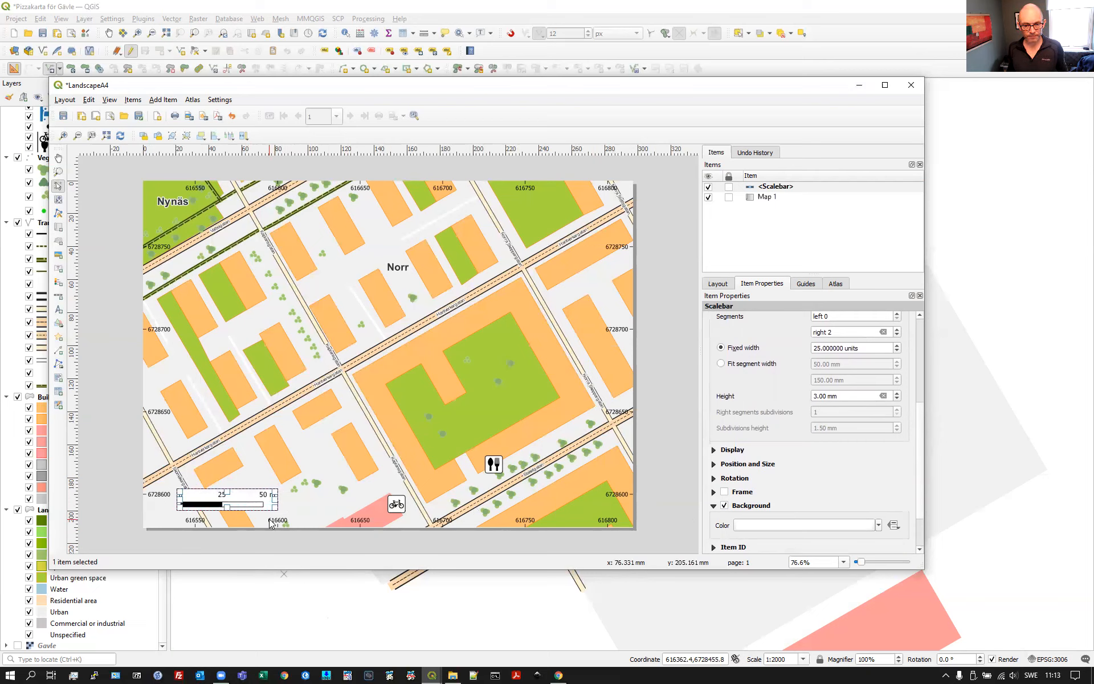
left_click_drag(232, 497, 248, 503)
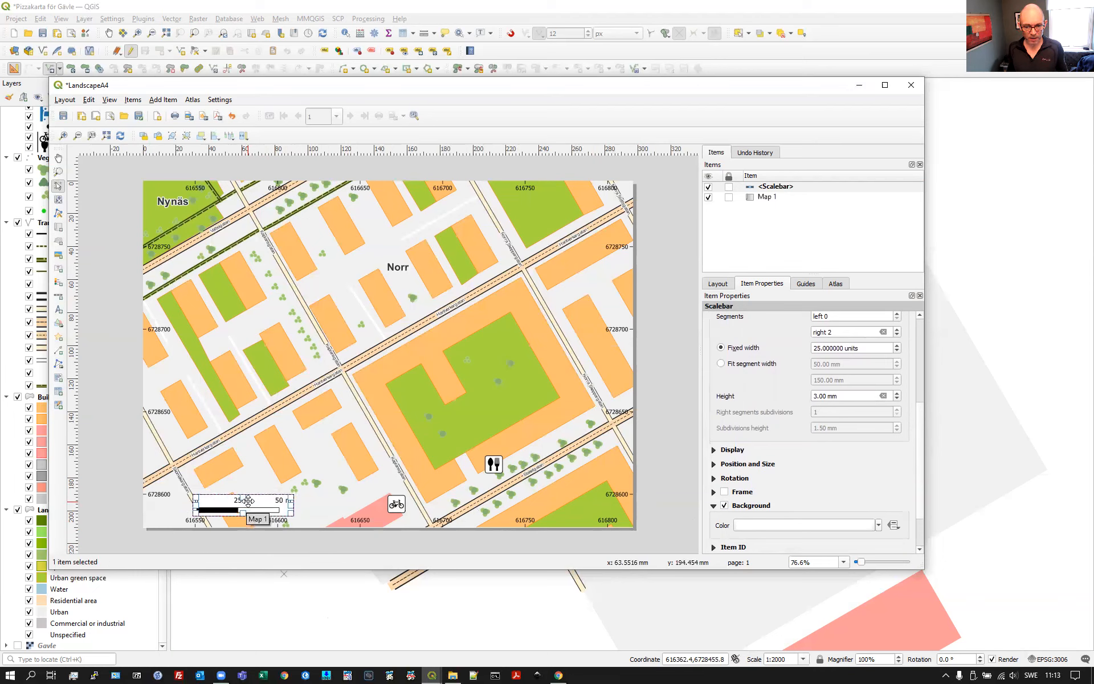
left_click(251, 547)
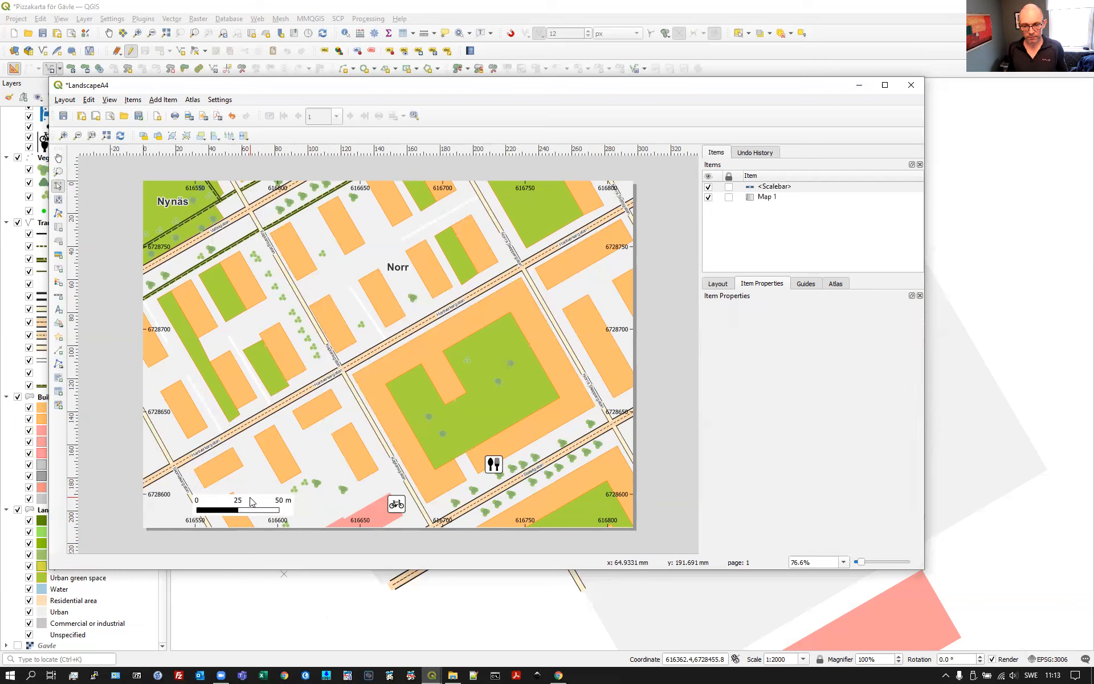
left_click_drag(240, 501, 225, 497)
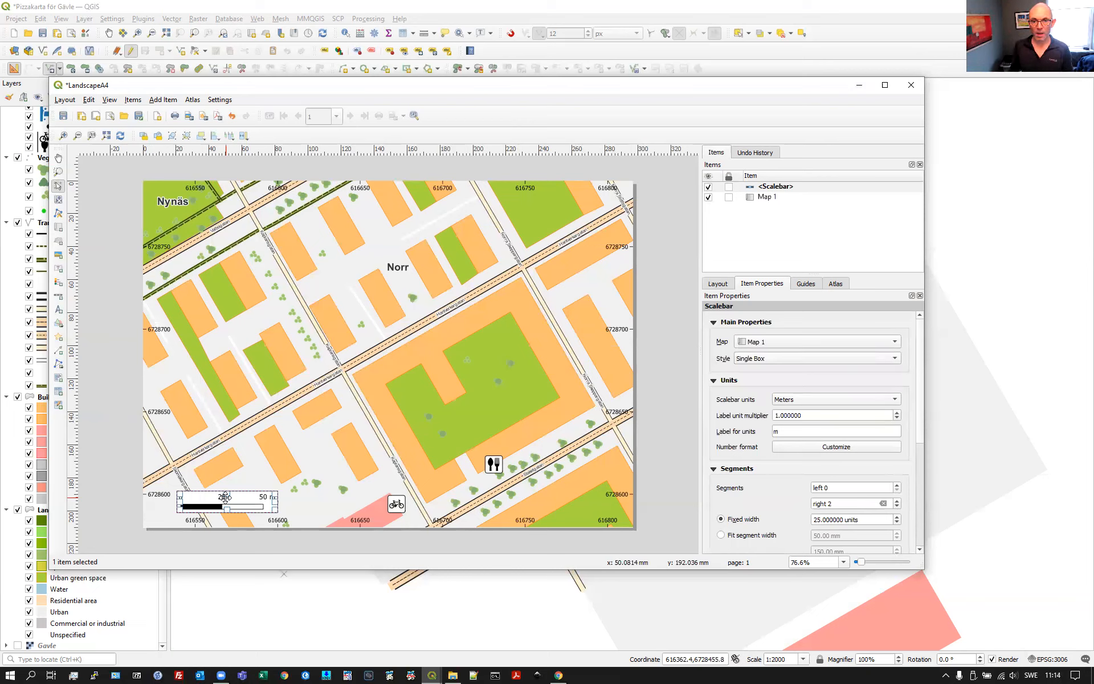
- Draw a small north arrow near the map's upper-right corner and give it the Arrow_04.svg symbol from the arrows group
left_click(59, 311)
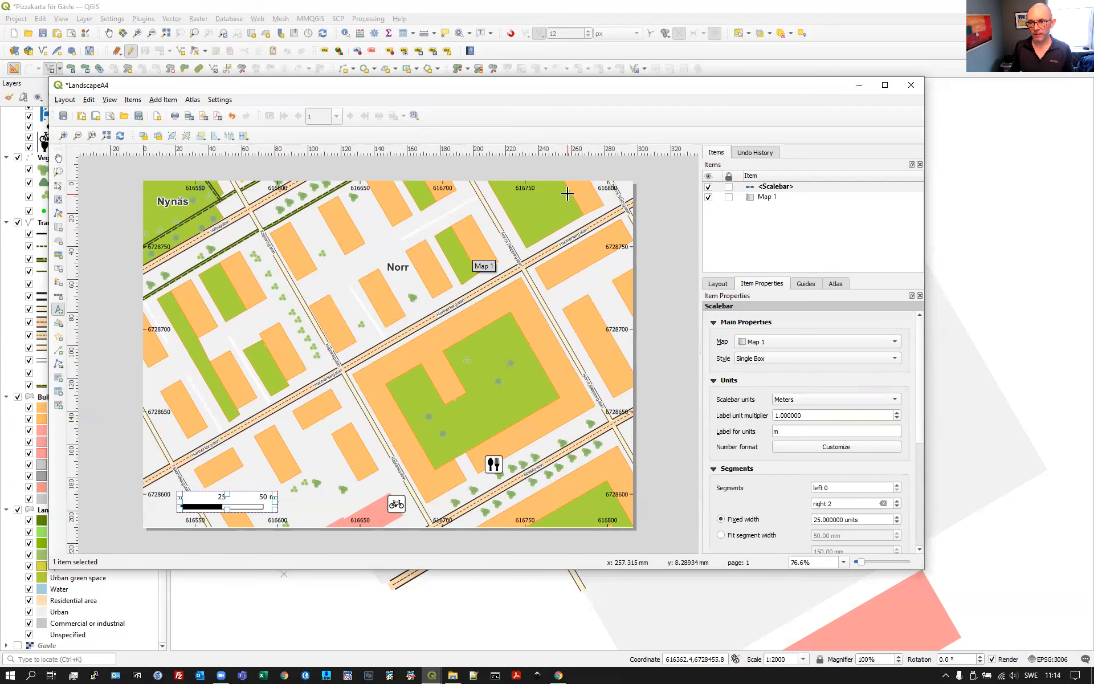
left_click_drag(557, 186, 574, 217)
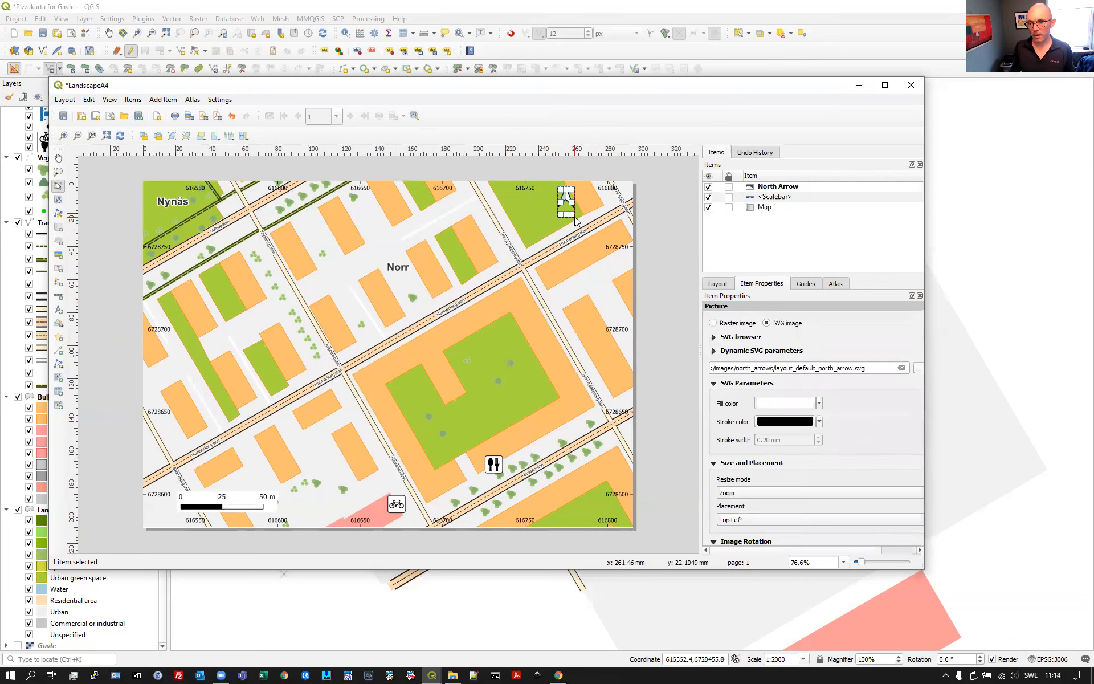
left_click(714, 337)
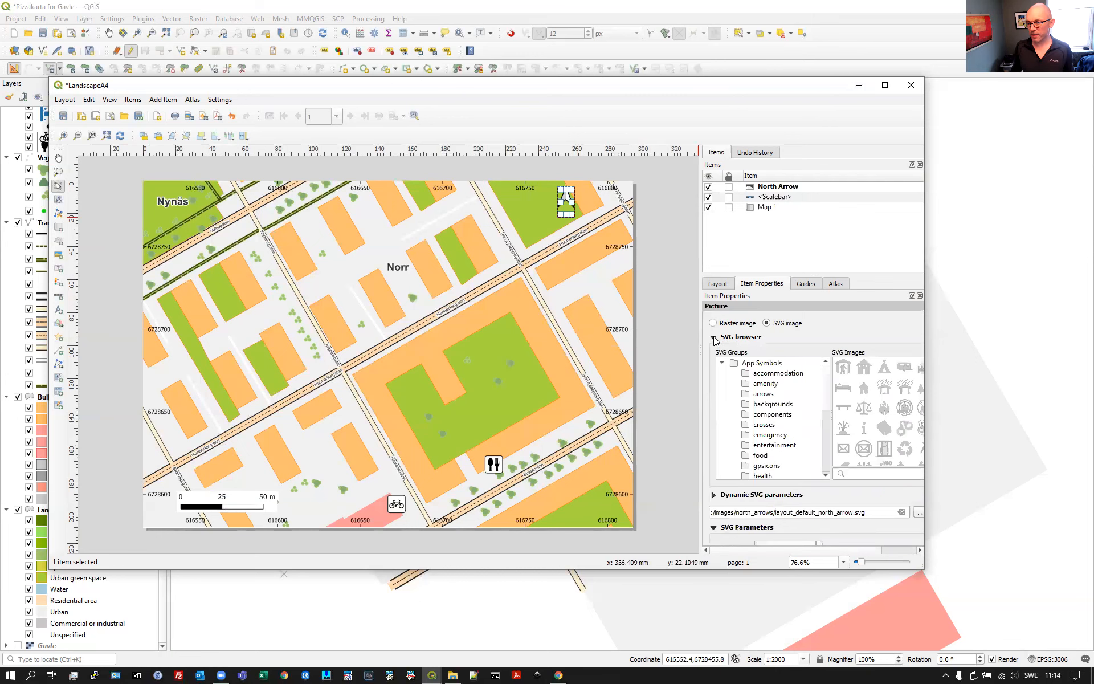
left_click(757, 394)
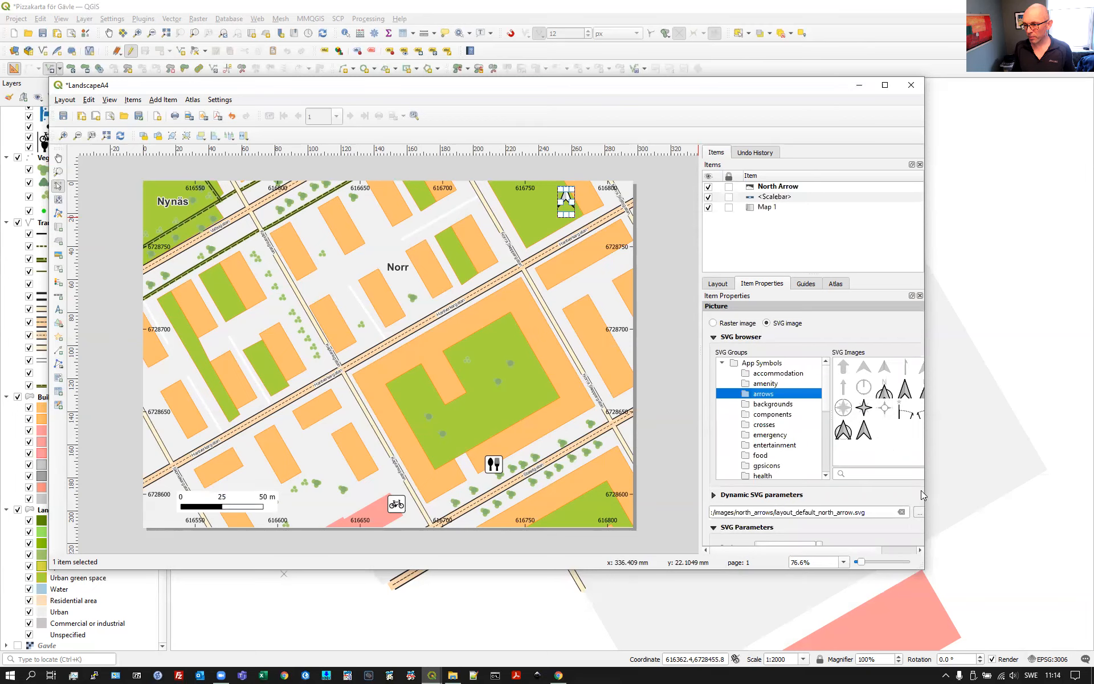
left_click_drag(924, 495, 956, 490)
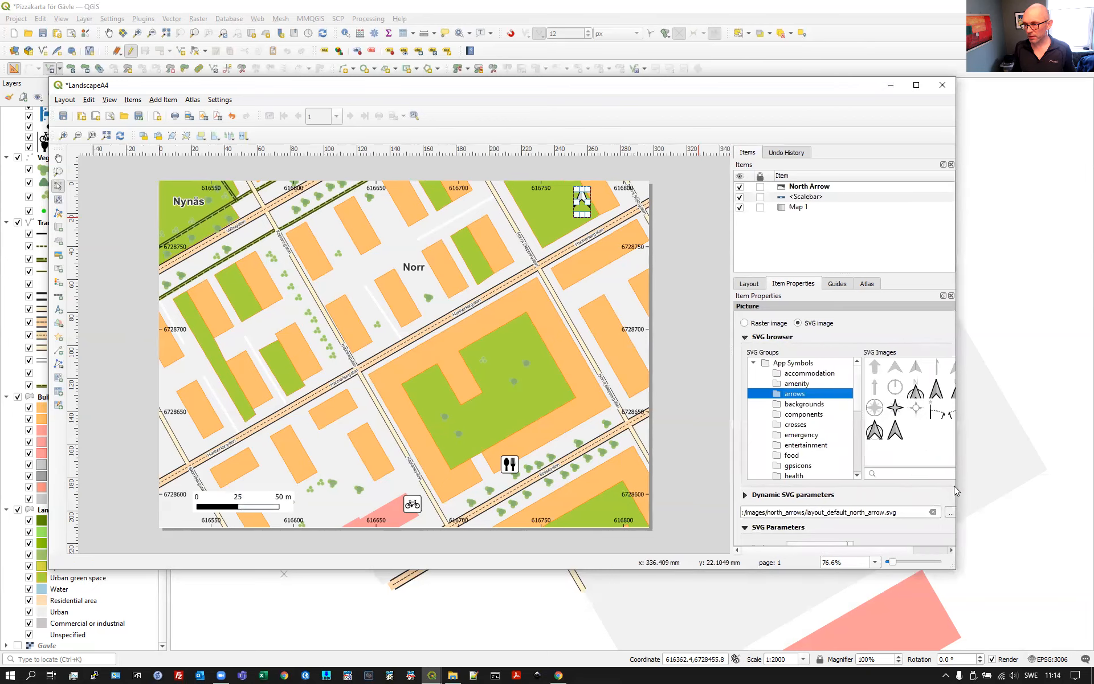
left_click_drag(861, 454, 842, 457)
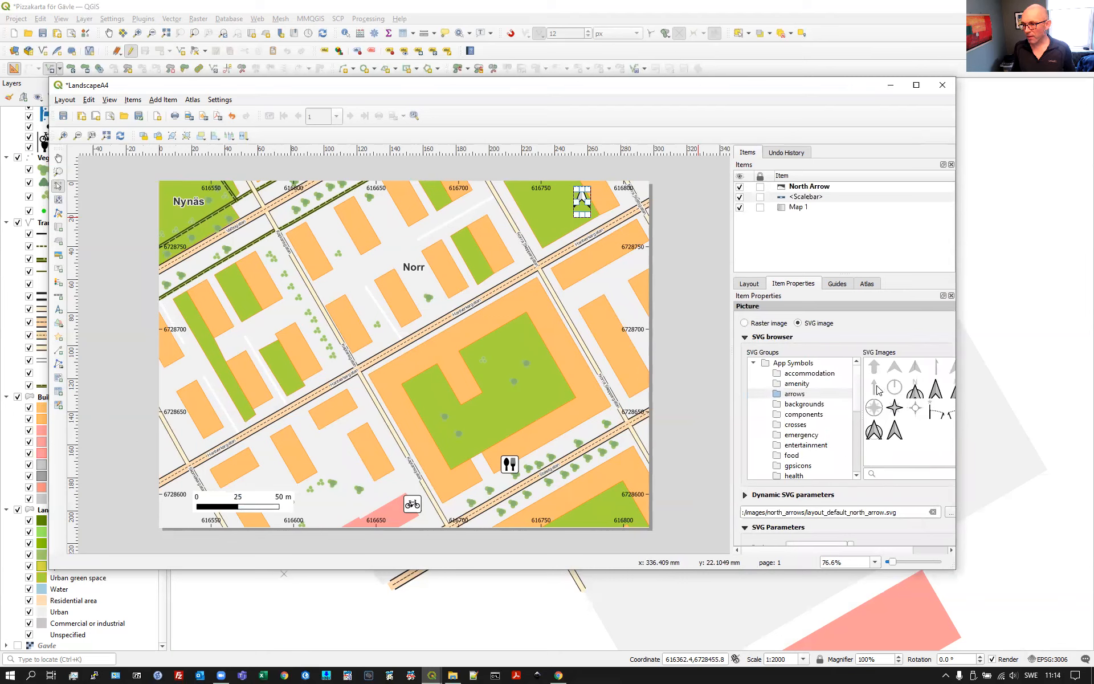
left_click(938, 367)
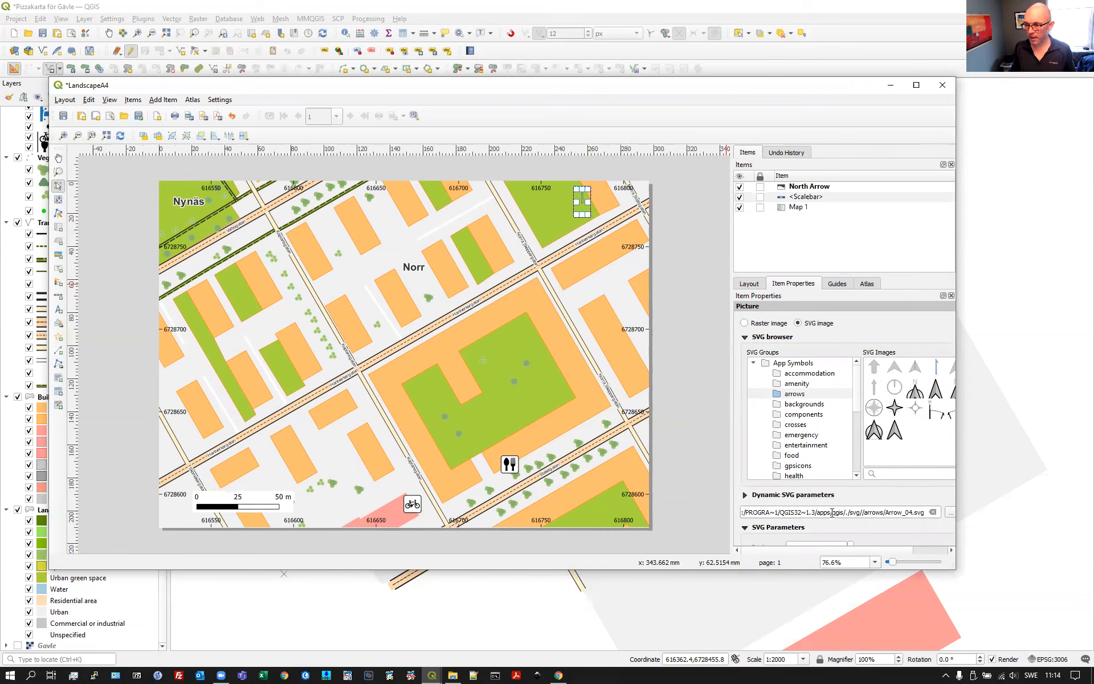
- Try a background behind the north arrow and switch it off again
scroll(843, 478, "down", 2)
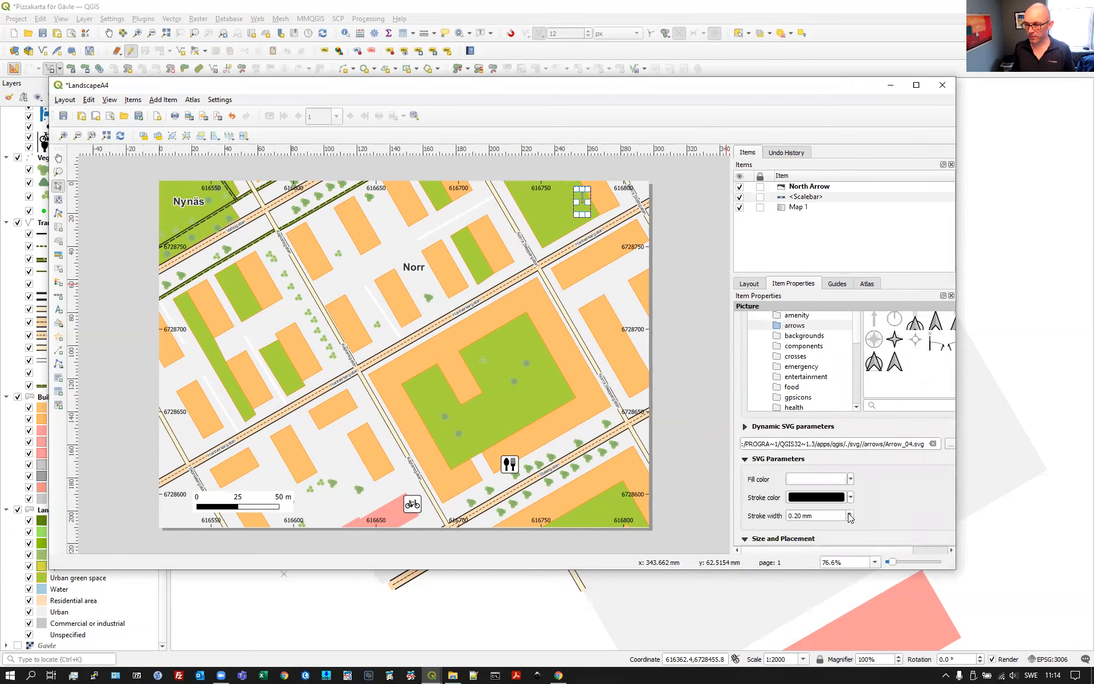
scroll(885, 501, "down", 6)
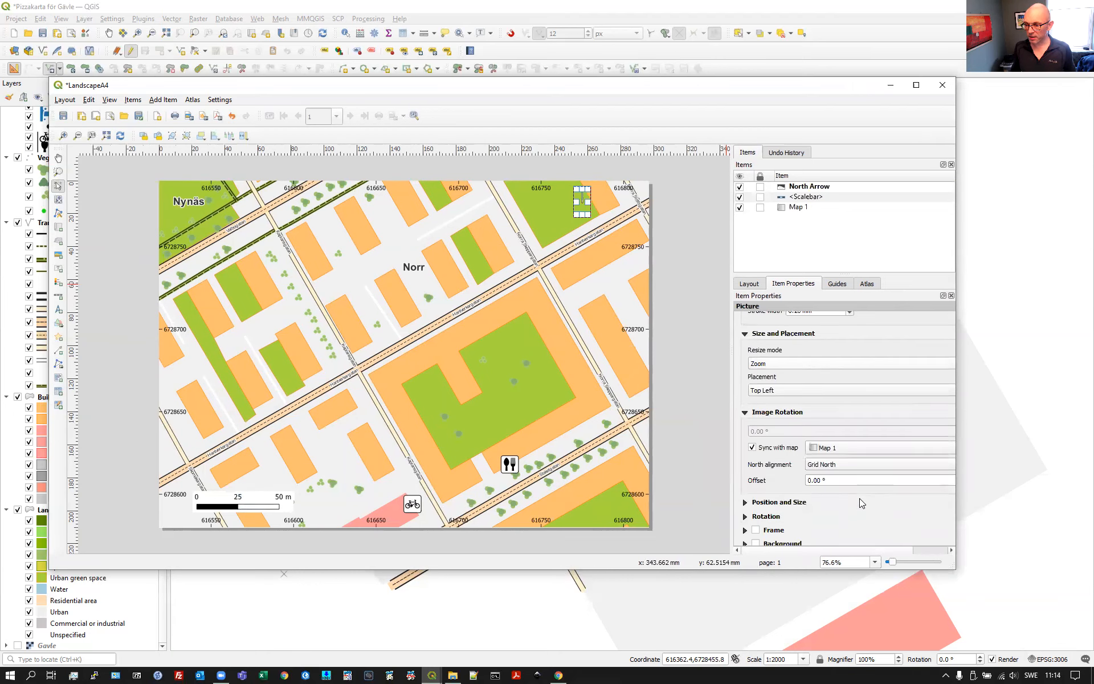
scroll(860, 498, "down", 1)
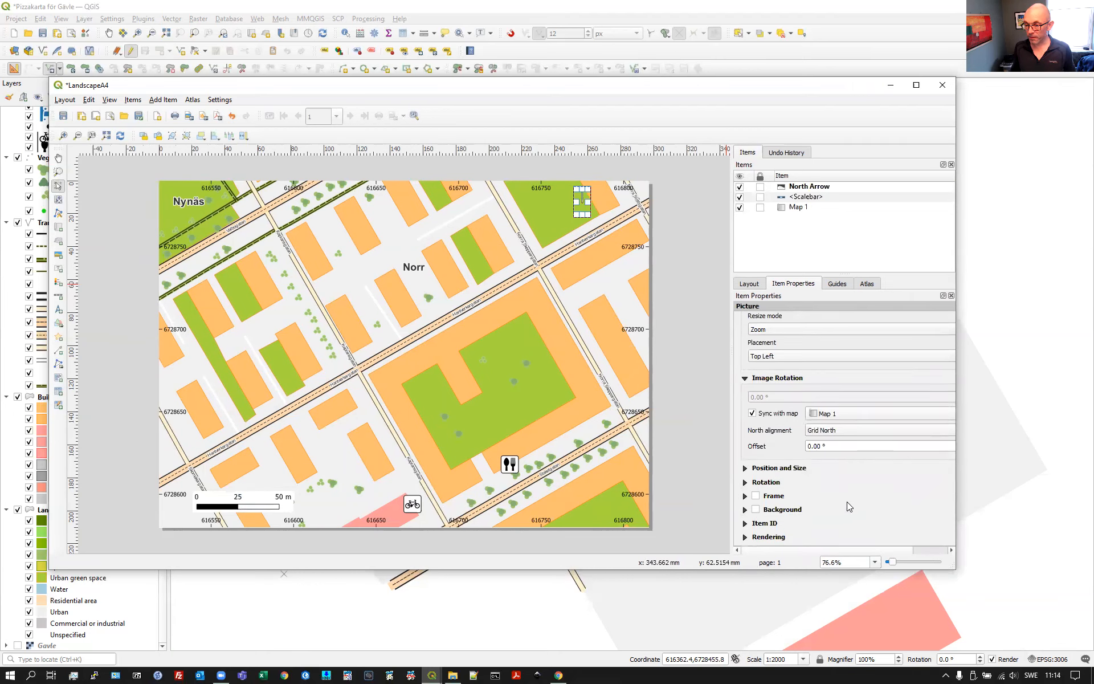
left_click(756, 510)
left_click(756, 510)
- Set the north arrow's stroke width to 0.60 mm
scroll(888, 472, "up", 3)
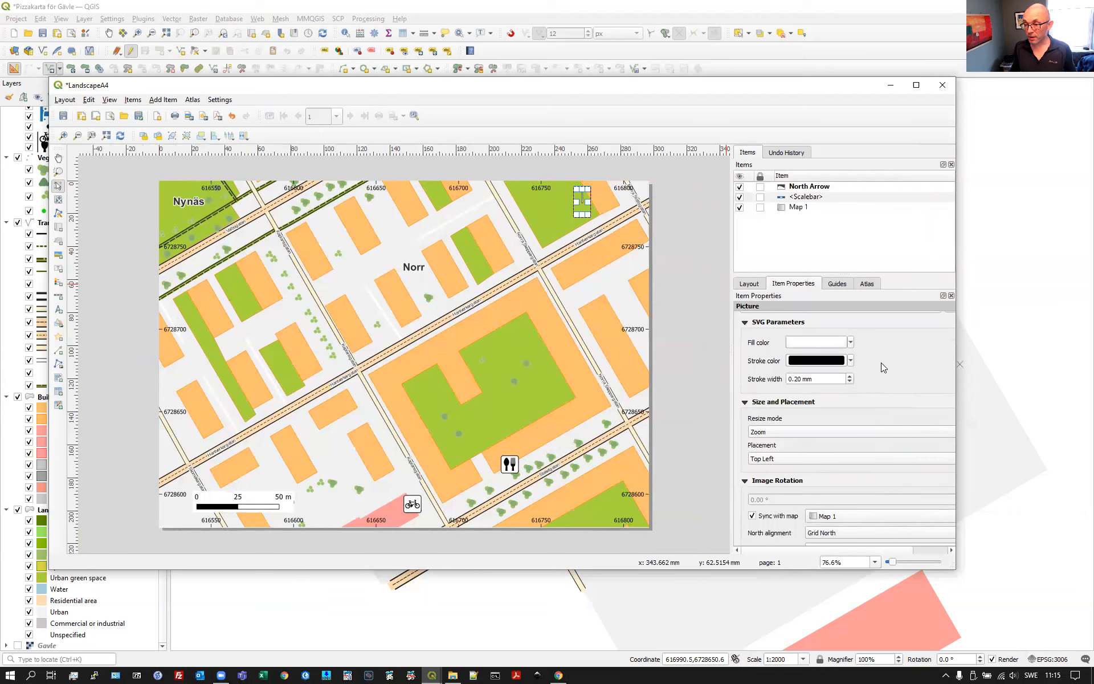
scroll(866, 388, "up", 1)
scroll(851, 414, "up", 2)
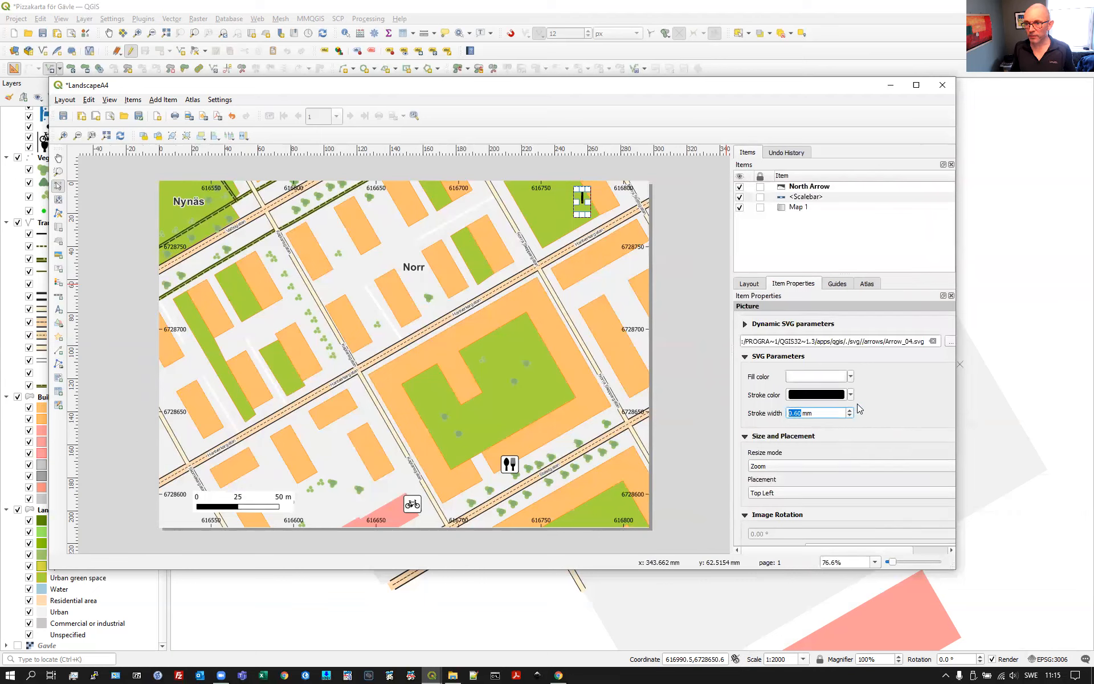
left_click(599, 228)
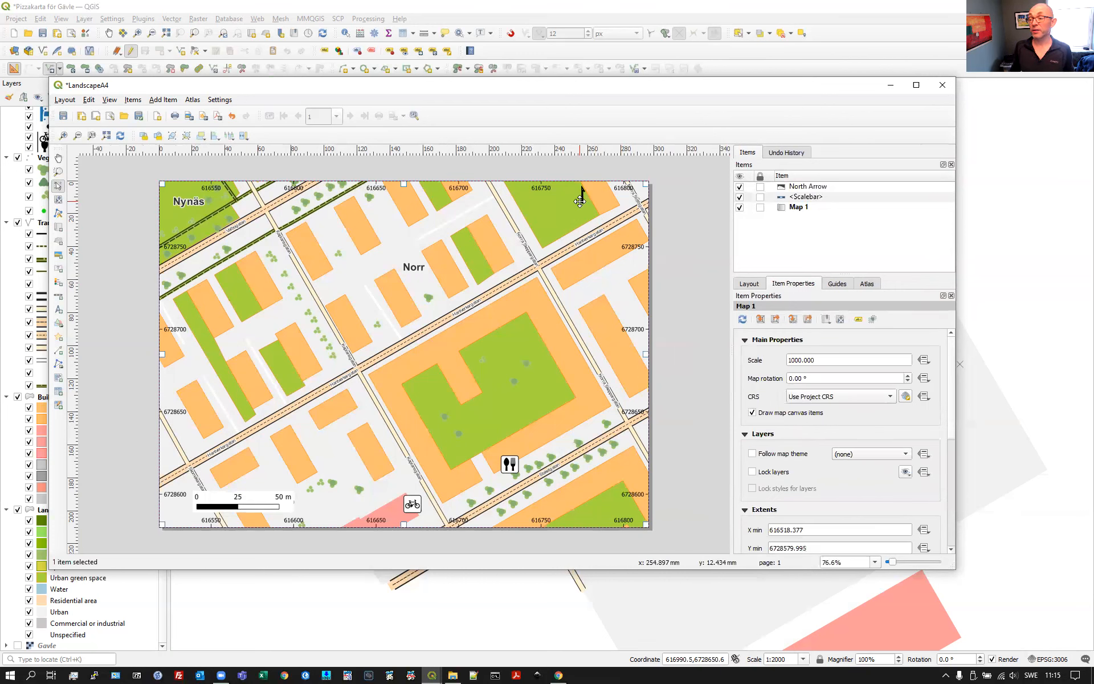
- Replace the north arrow's symbol with NorthArrow_02.svg from the arrows group
left_click(582, 201)
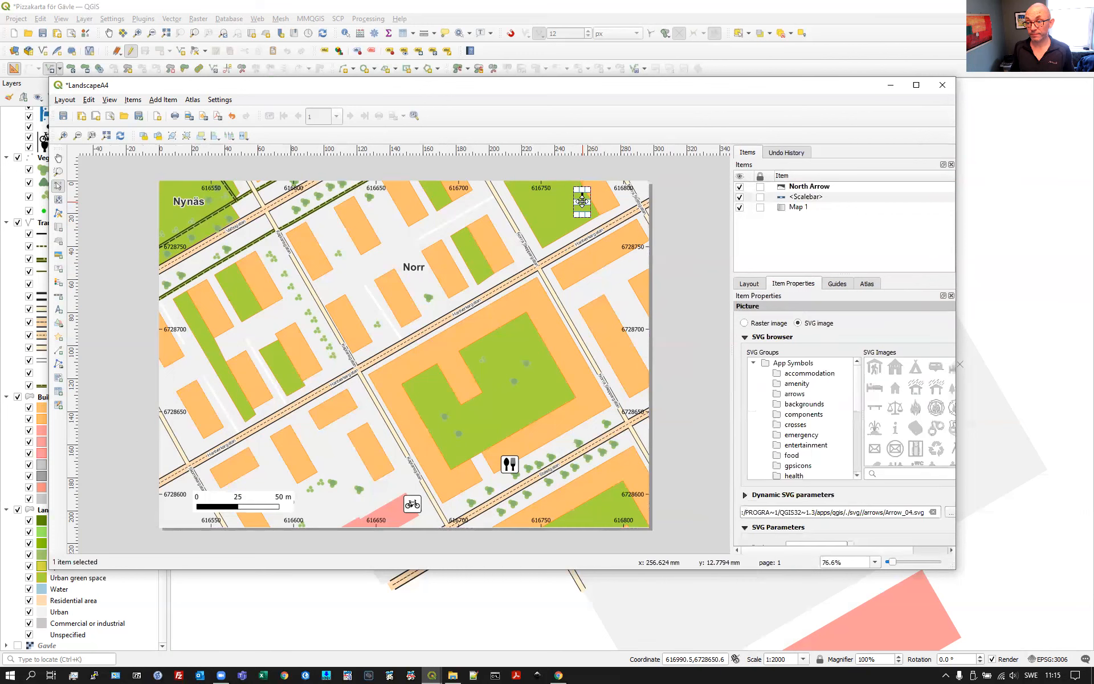
left_click(801, 395)
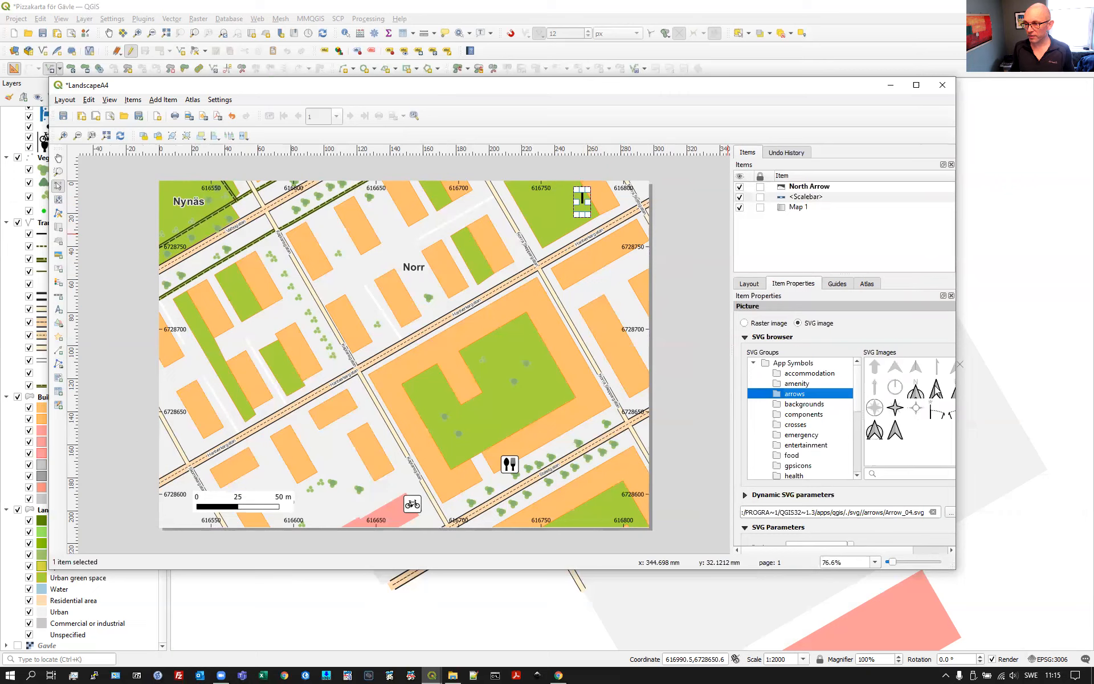
left_click(916, 394)
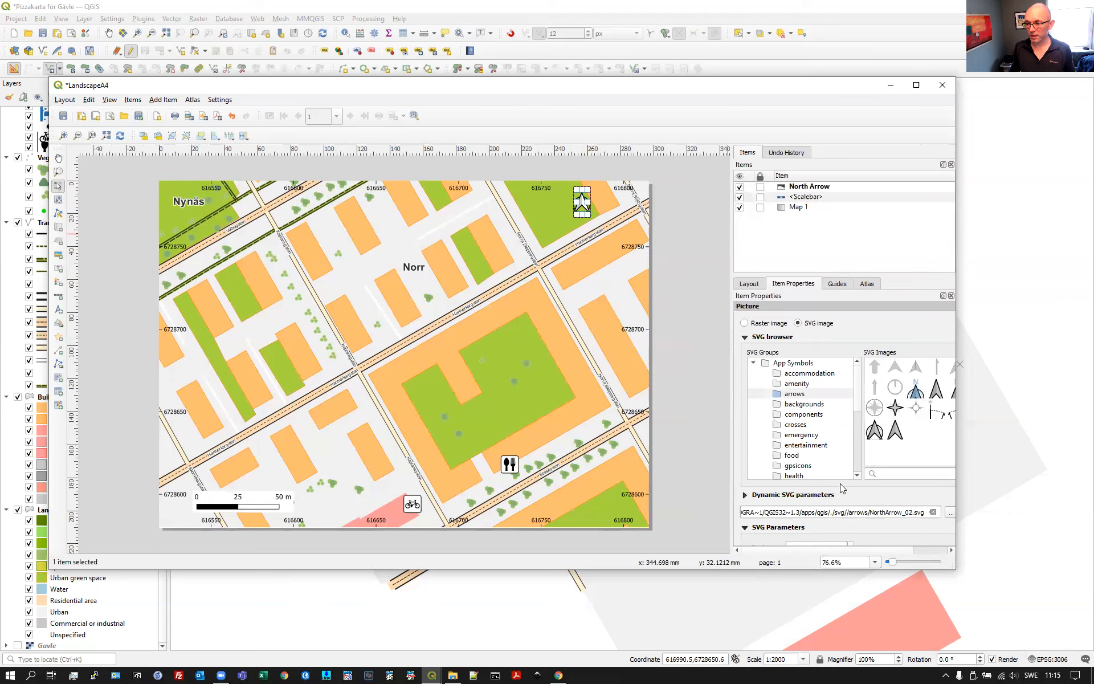
- Fill the north arrow with light grey and move it slightly closer to the map's upper-right corner
scroll(917, 536, "down", 1)
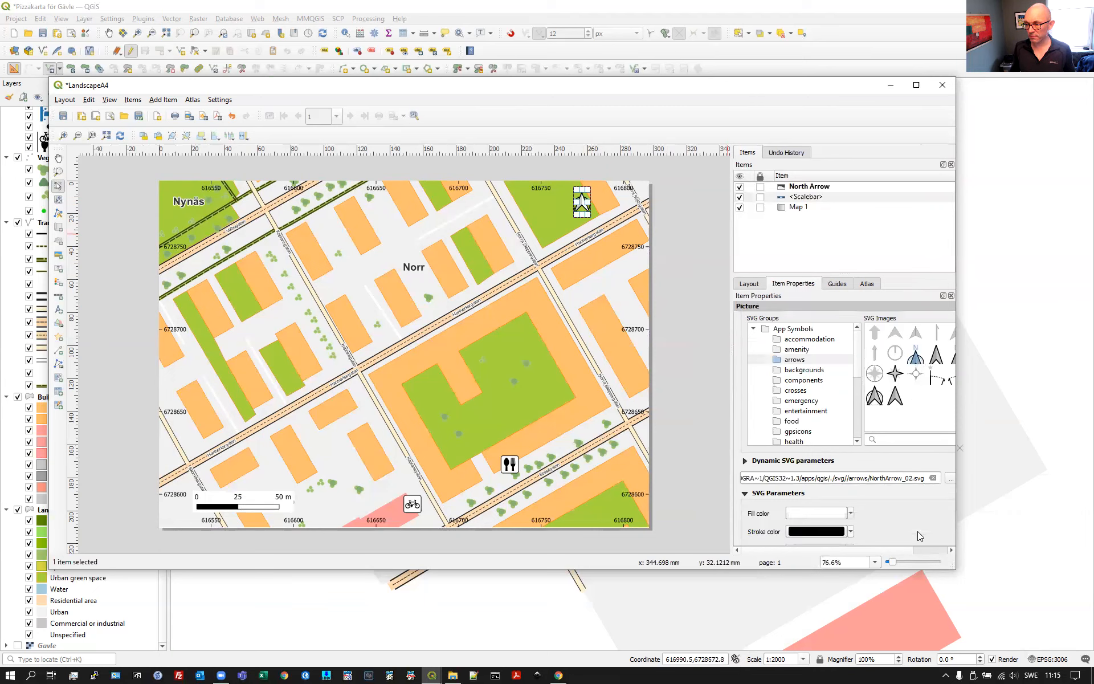
left_click(850, 513)
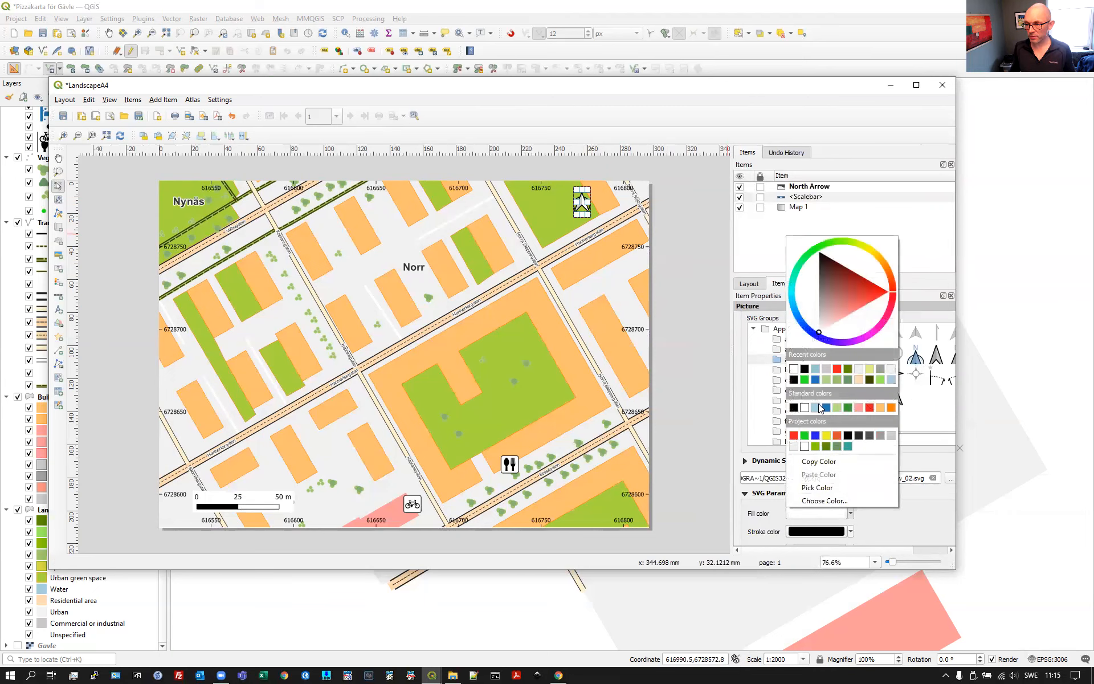
left_click(826, 369)
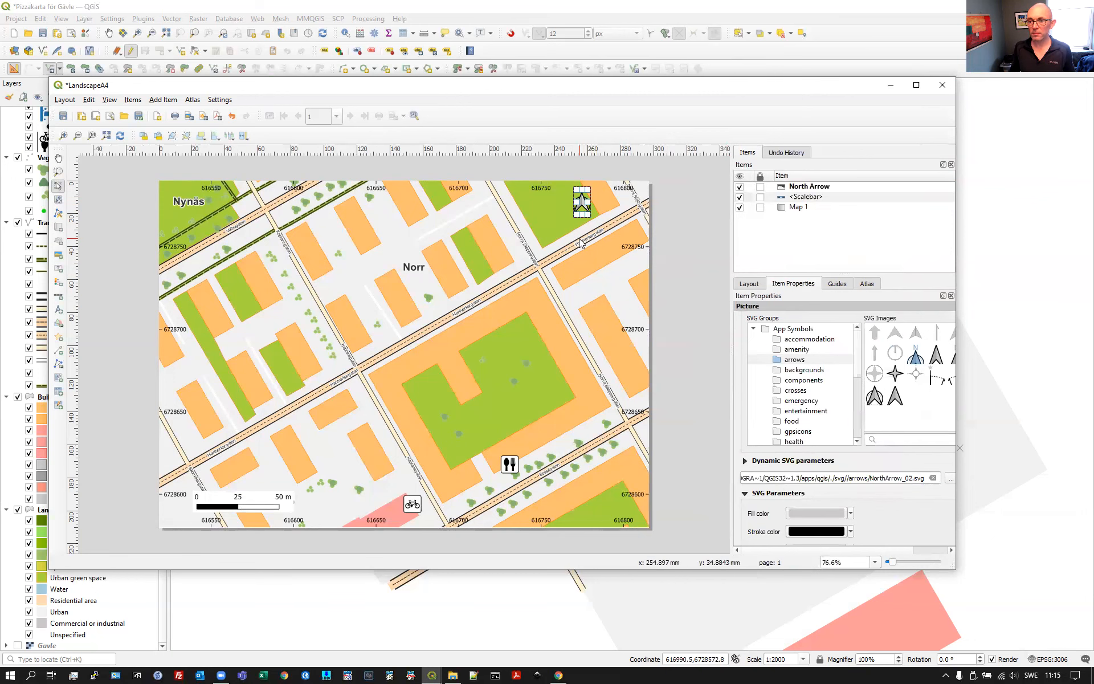
left_click(666, 212)
left_click_drag(582, 201, 594, 198)
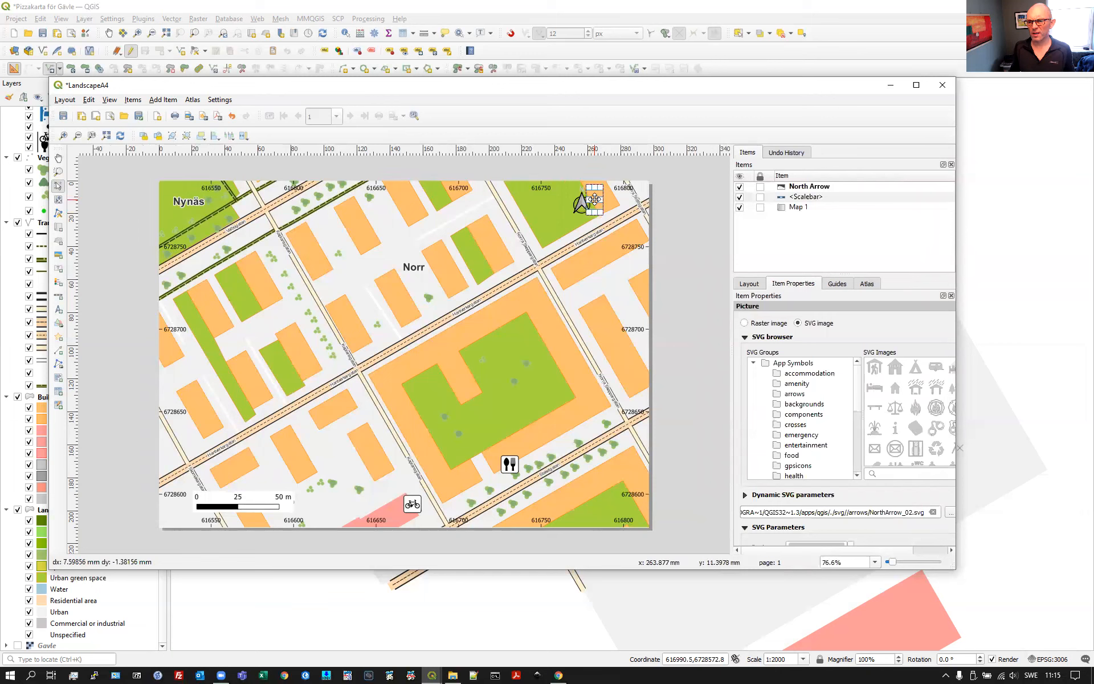
left_click(689, 226)
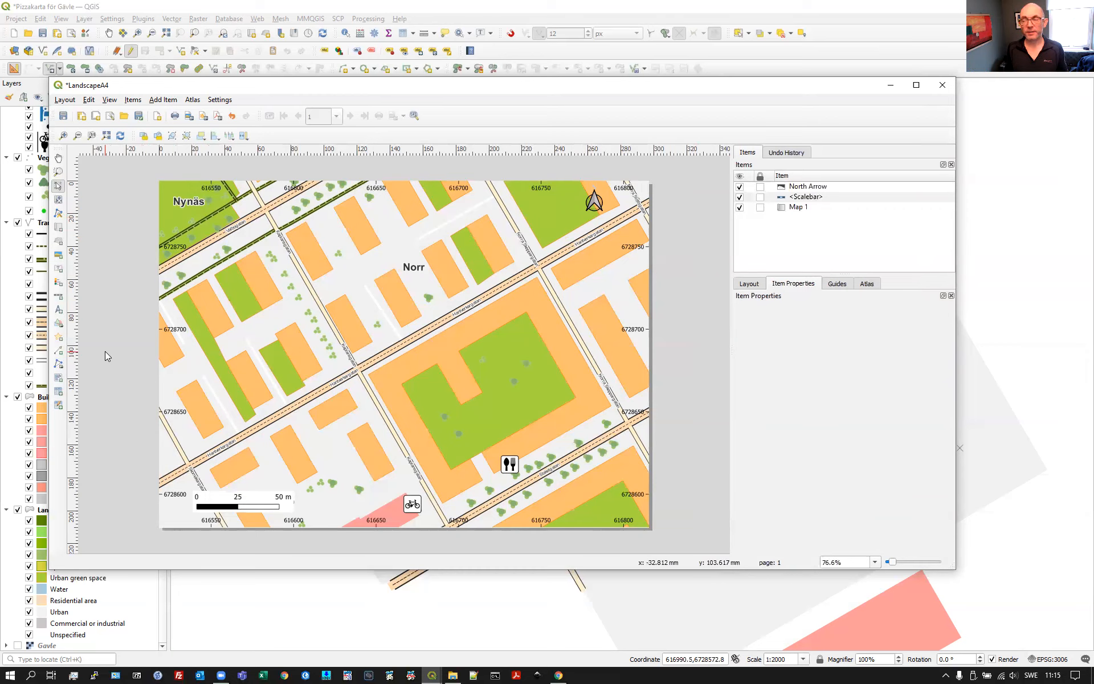
- Add a legend over the right part of the map, below the north arrow, and title it Legend
left_click(58, 284)
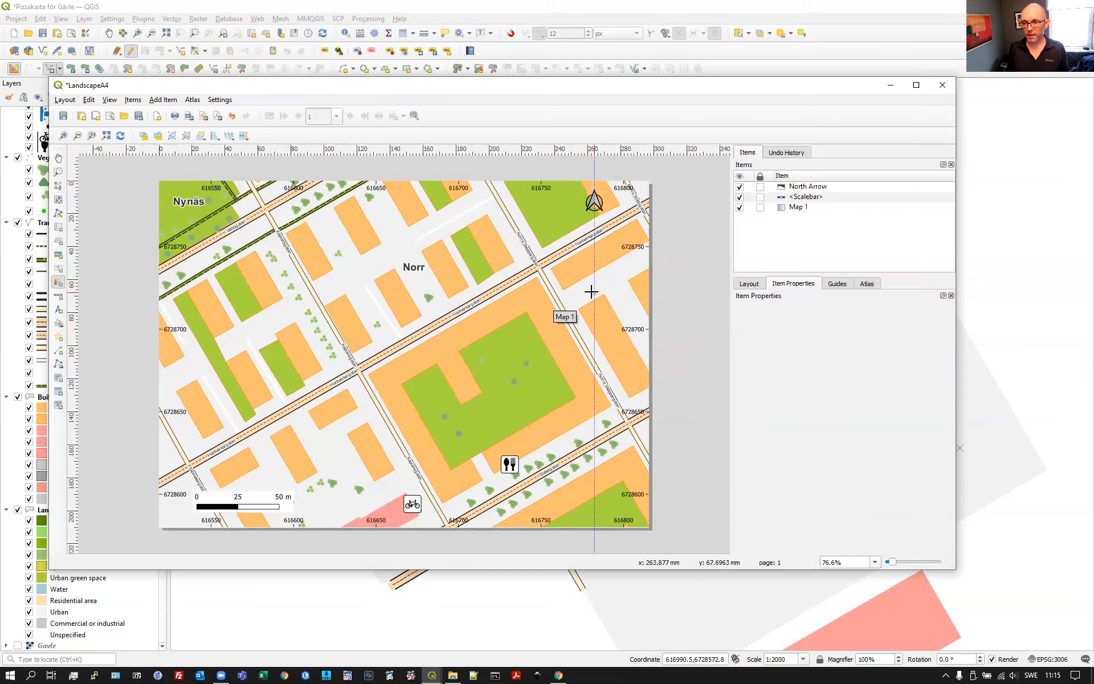
left_click_drag(546, 242, 637, 424)
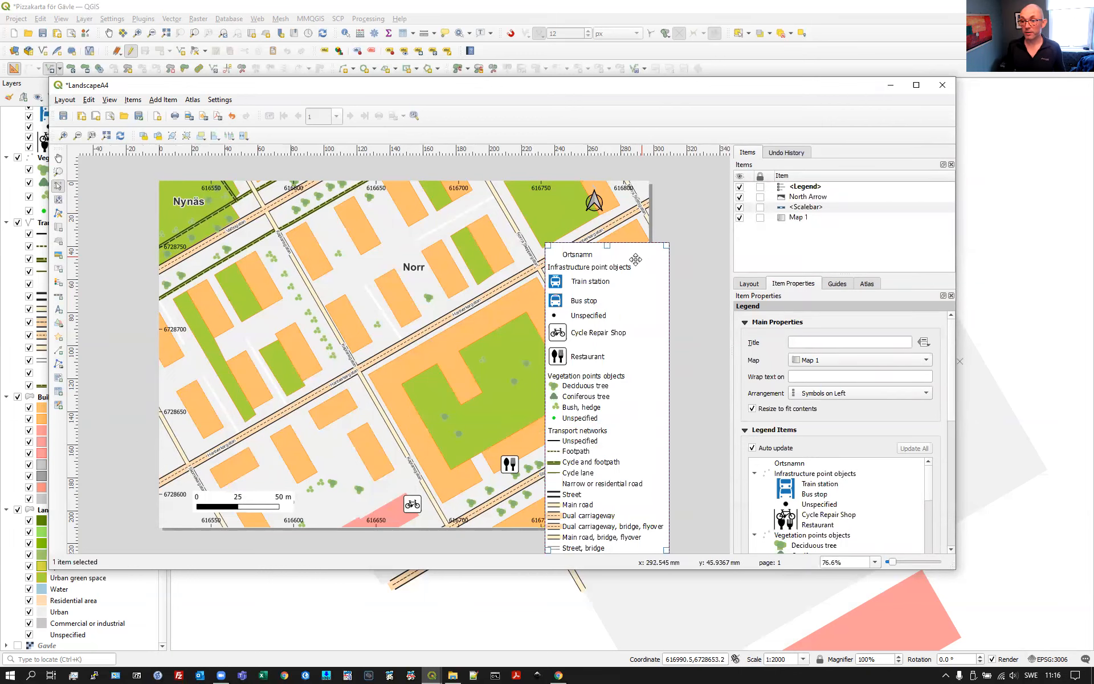
left_click(813, 341)
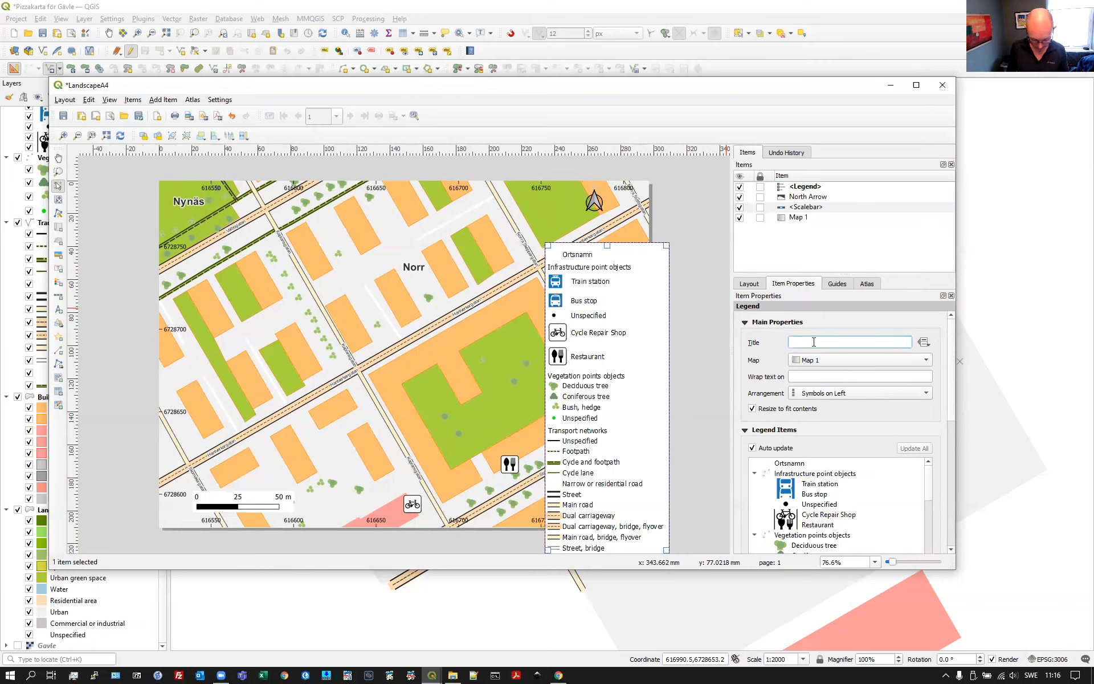
type("Lega")
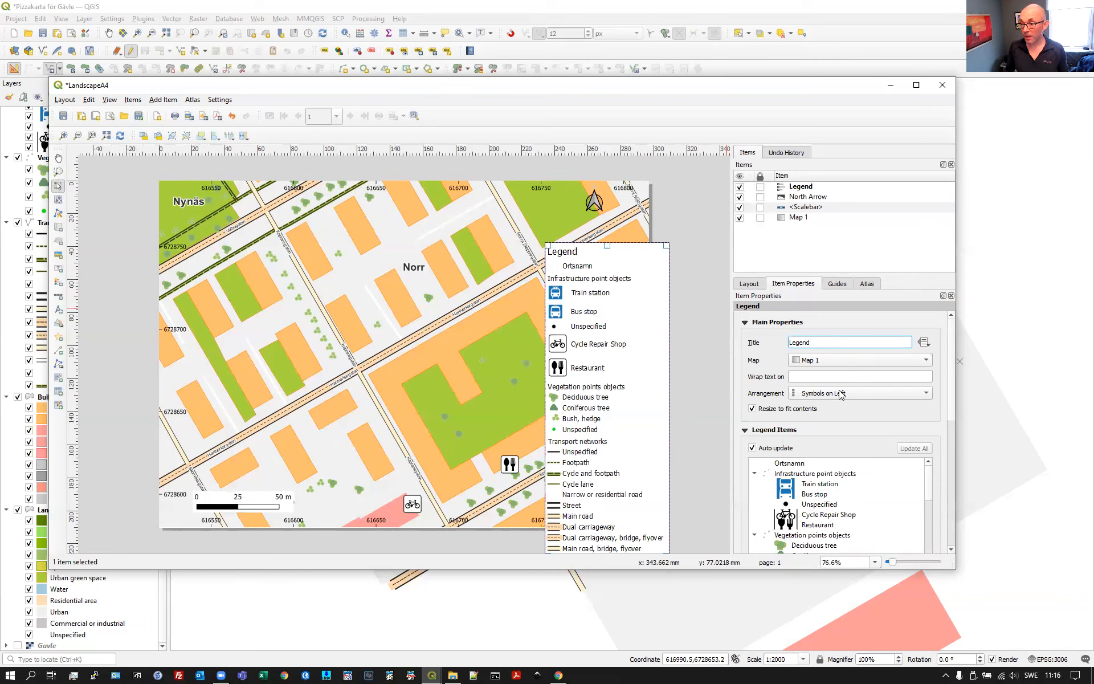
left_click(849, 412)
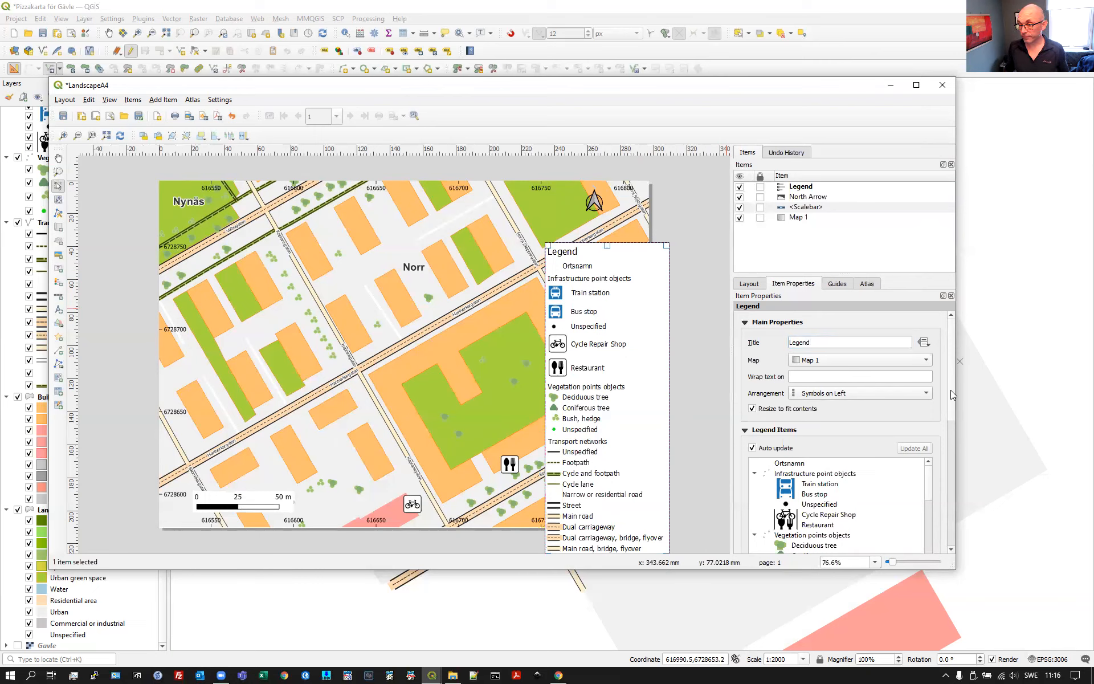
- Check the legend's arrangement options and keep Symbols on Left
left_click_drag(951, 391, 953, 399)
left_click(851, 373)
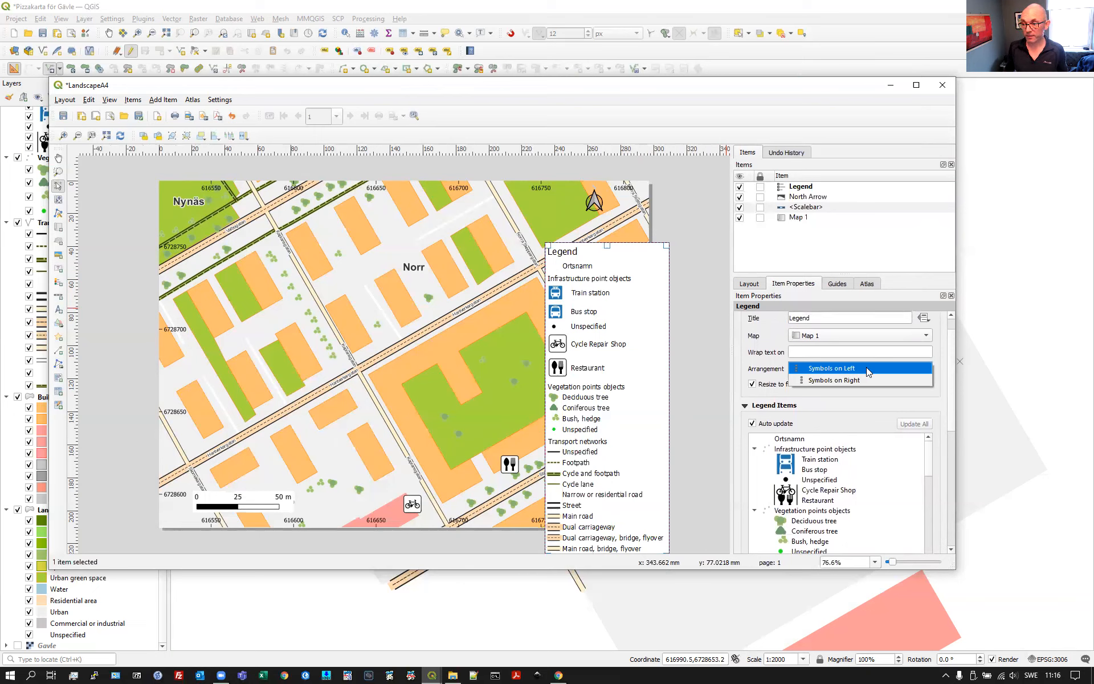
left_click(866, 367)
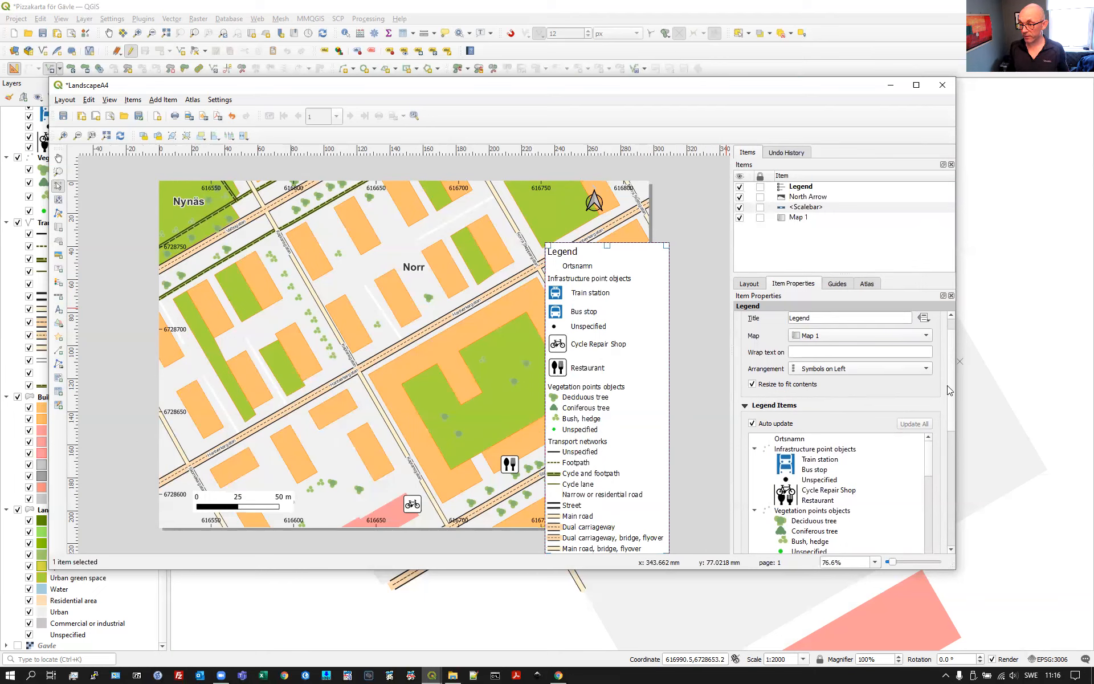
- Turn off auto update for the legend items and show only items inside the linked map
left_click_drag(950, 386, 943, 415)
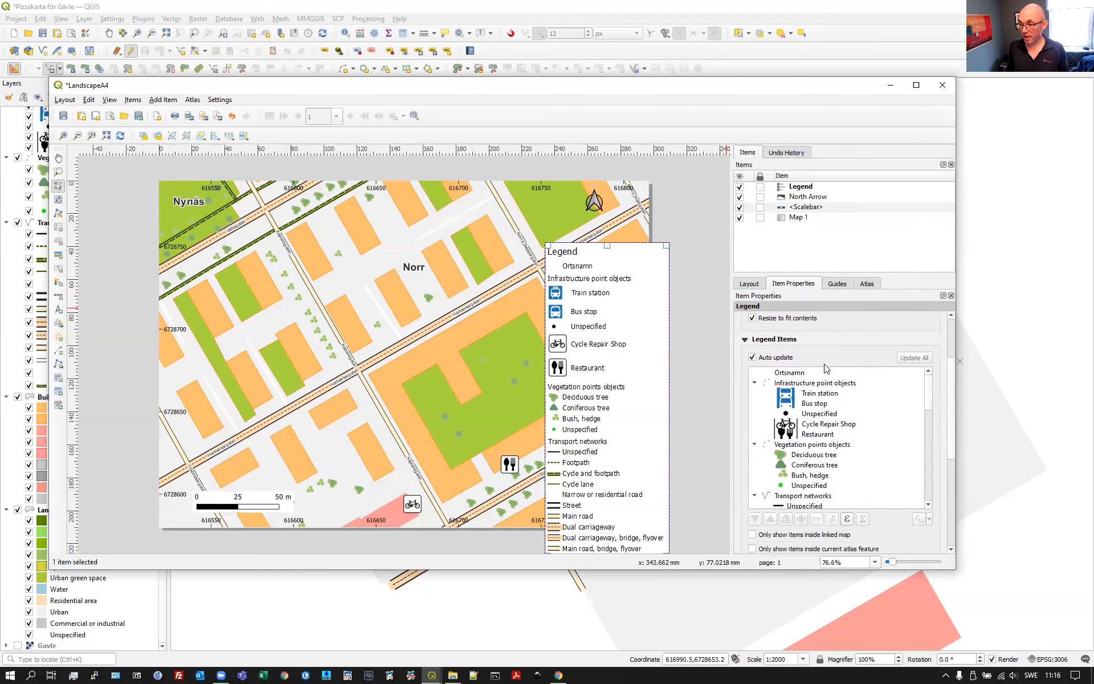
left_click(752, 358)
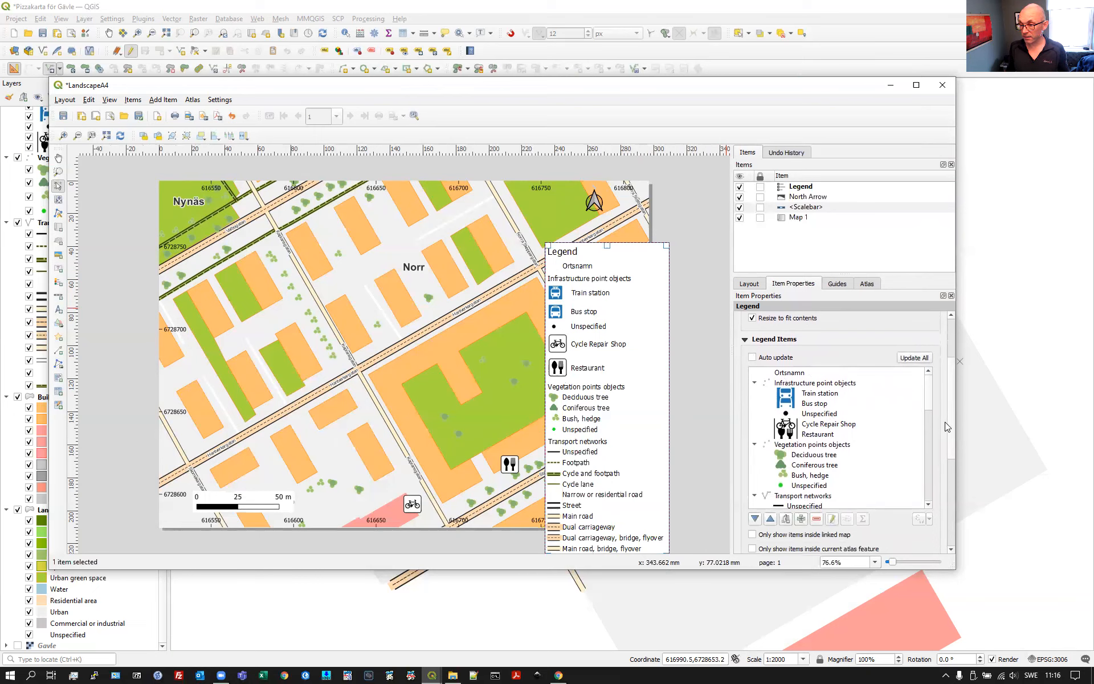
left_click_drag(951, 433, 953, 453)
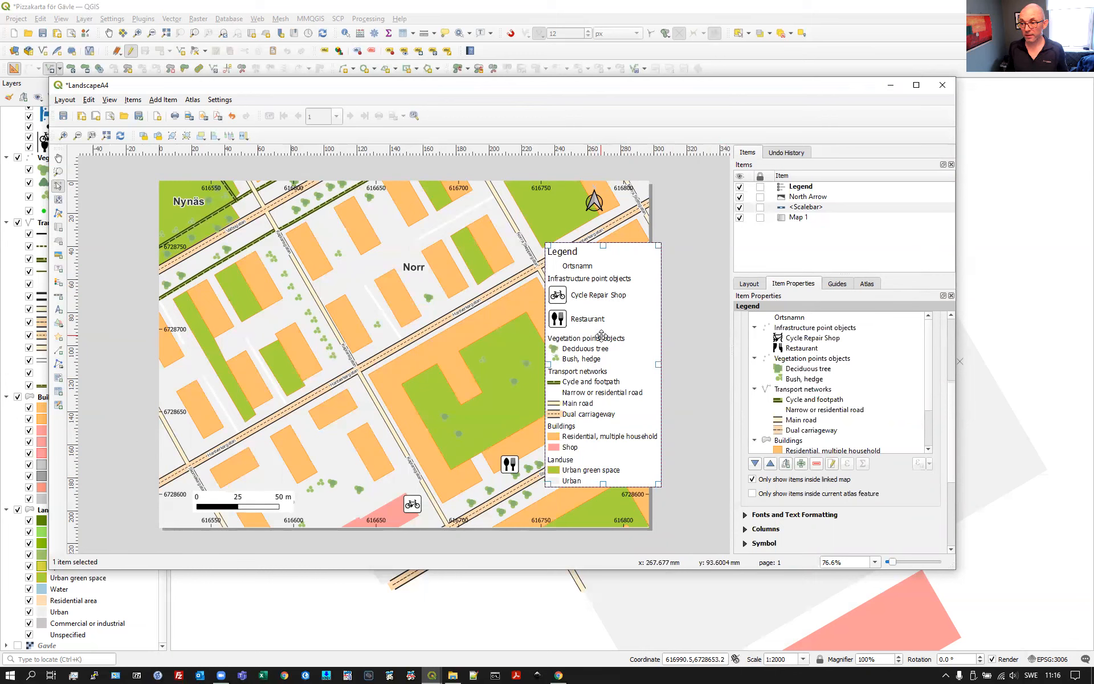
- Remove the Ortsnamn entry from the legend items
left_click(792, 317)
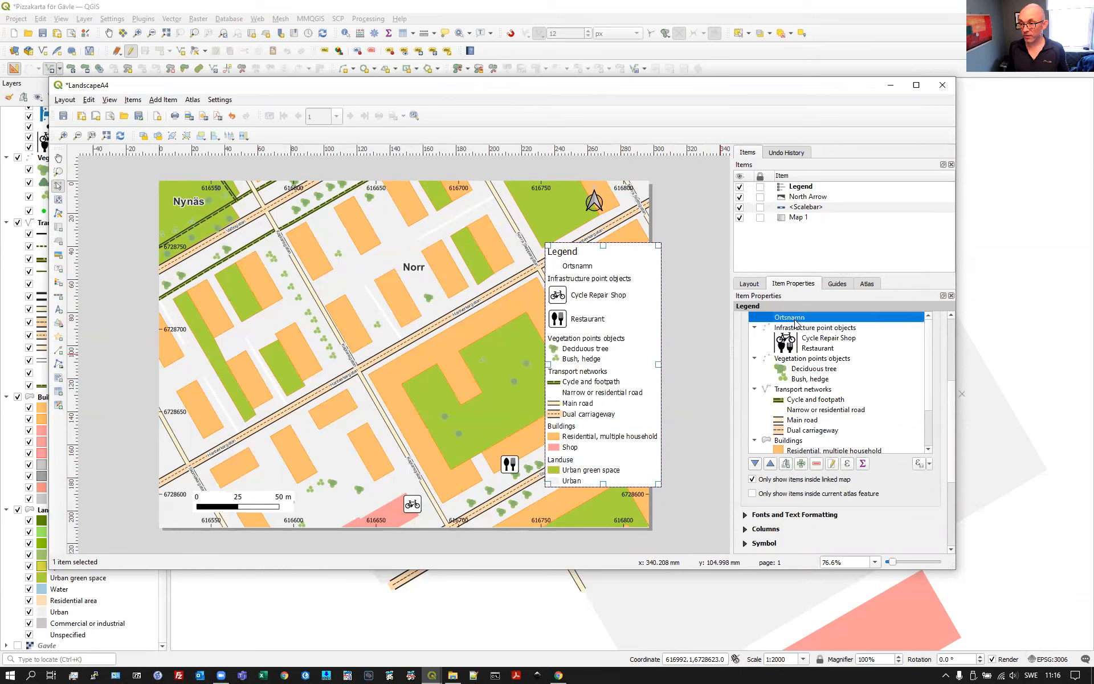
left_click(817, 464)
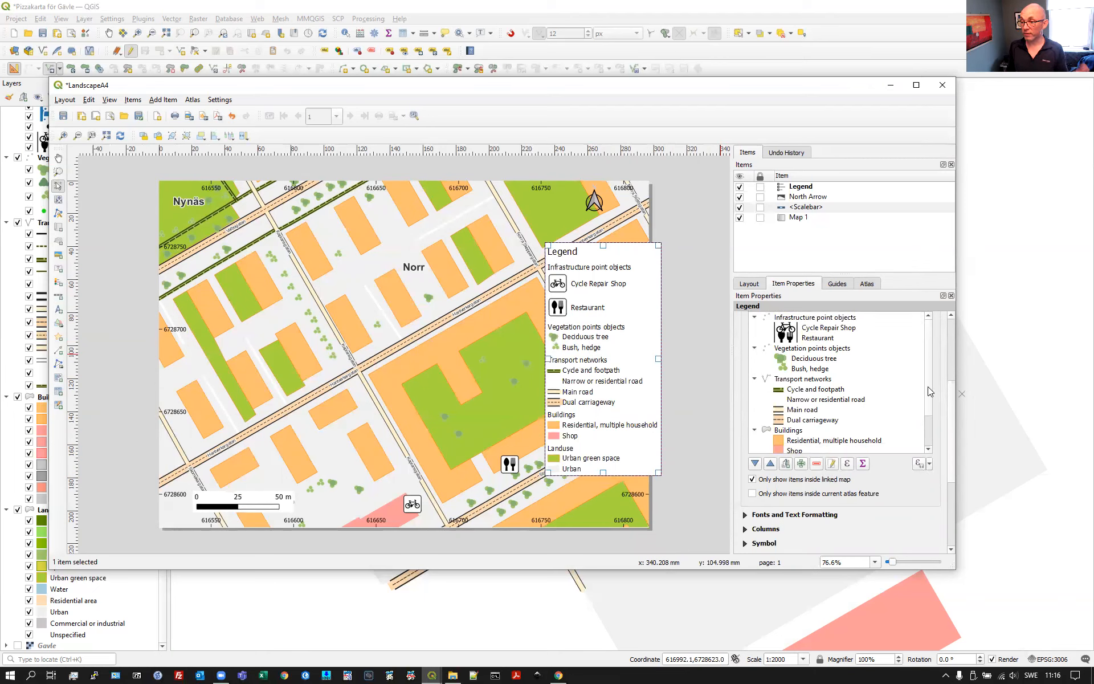
- Hide the Infrastructure point objects and Vegetation points objects headings in the legend
scroll(944, 386, "up", 1)
scroll(945, 387, "up", 1)
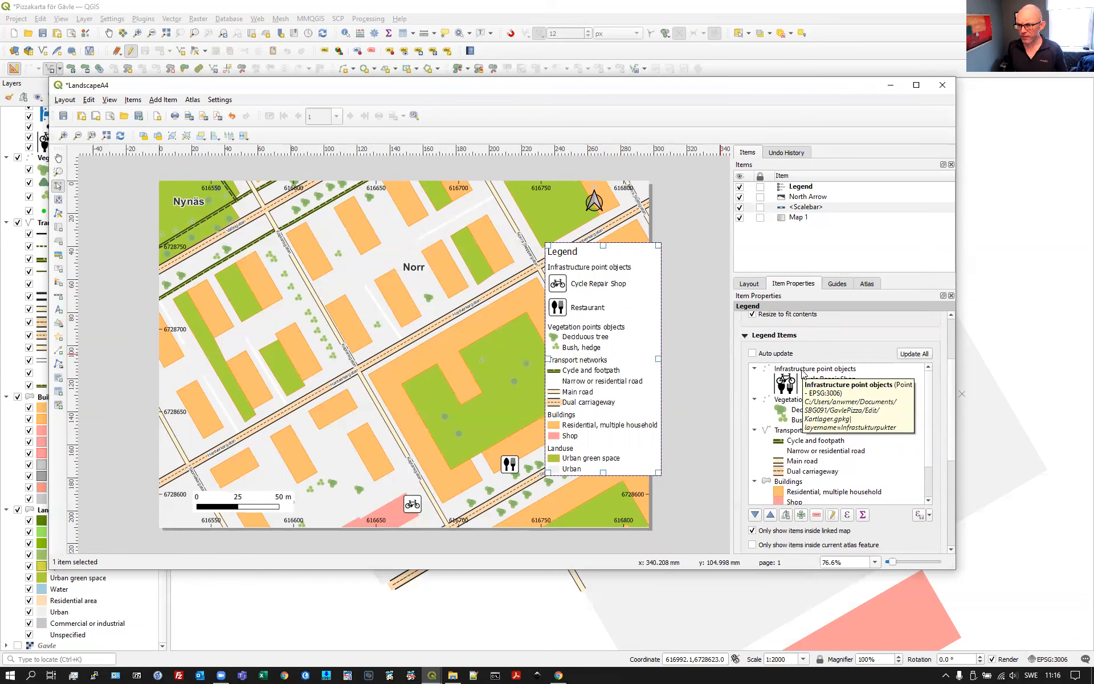
left_click(802, 370)
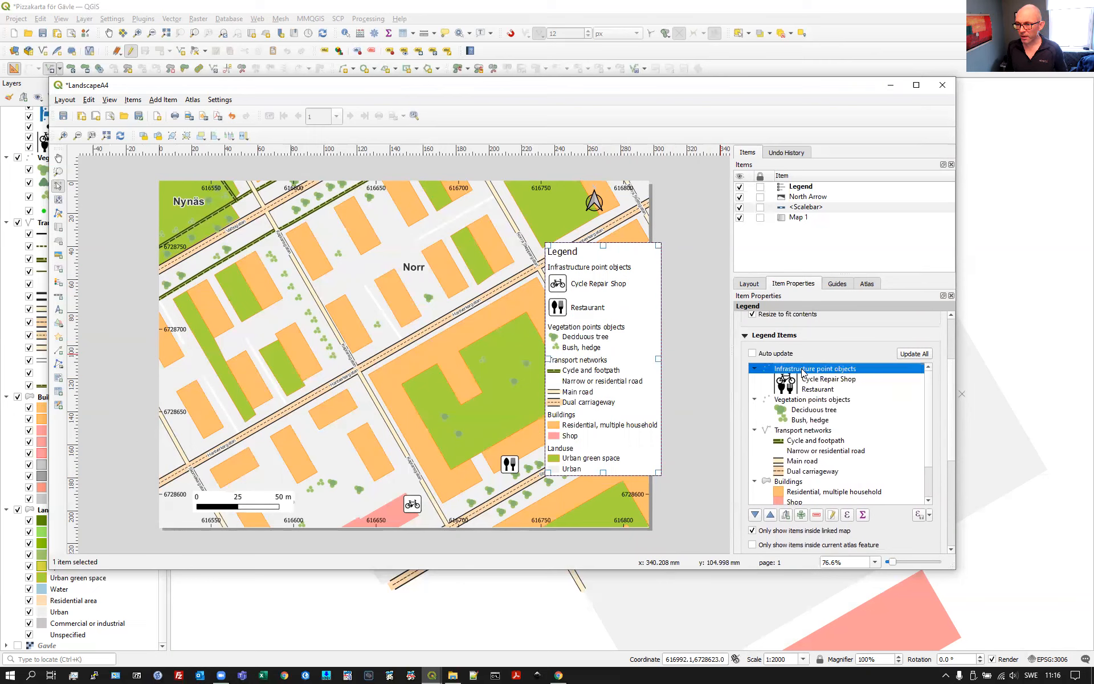
right_click(803, 372)
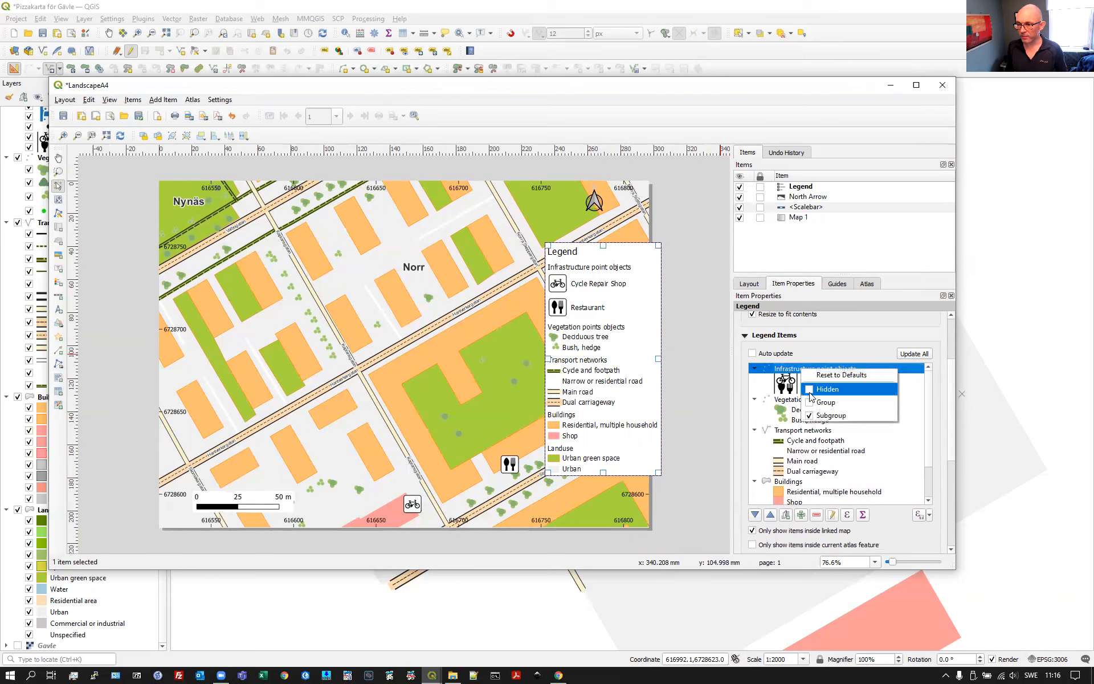
left_click(810, 393)
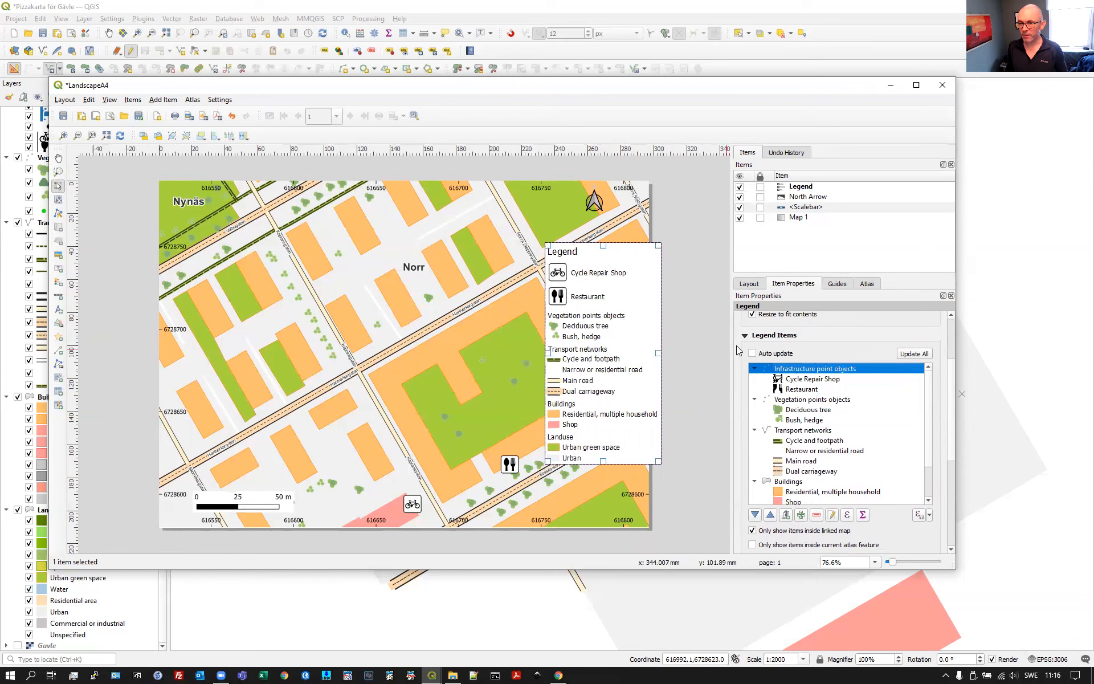
left_click(798, 401)
right_click(803, 400)
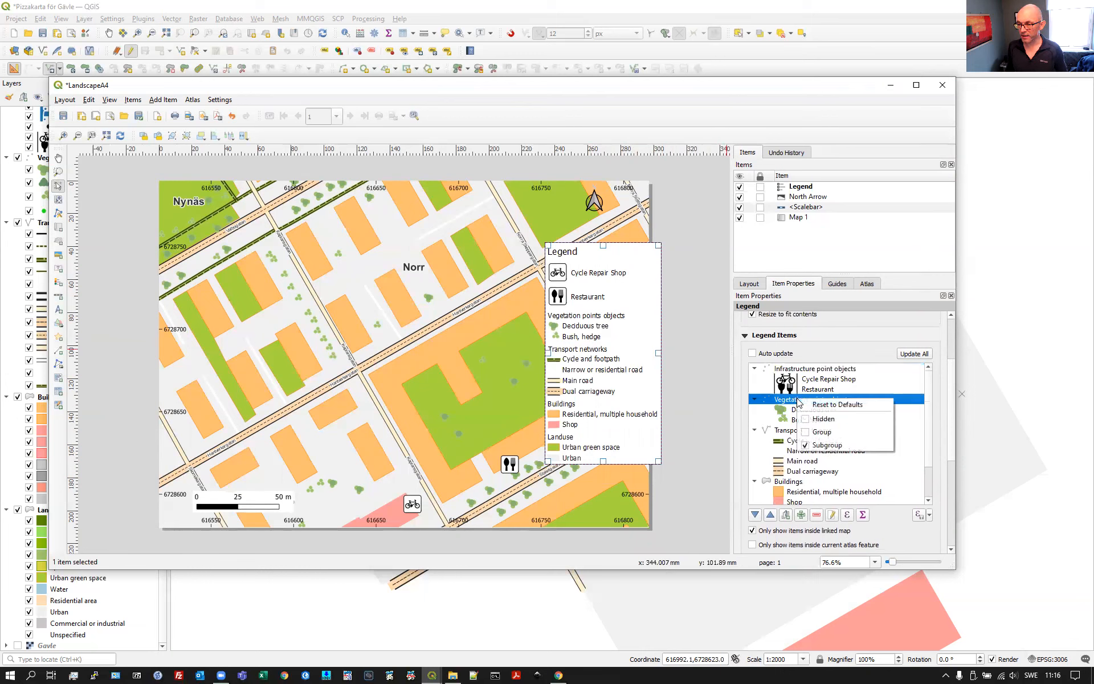
left_click(809, 421)
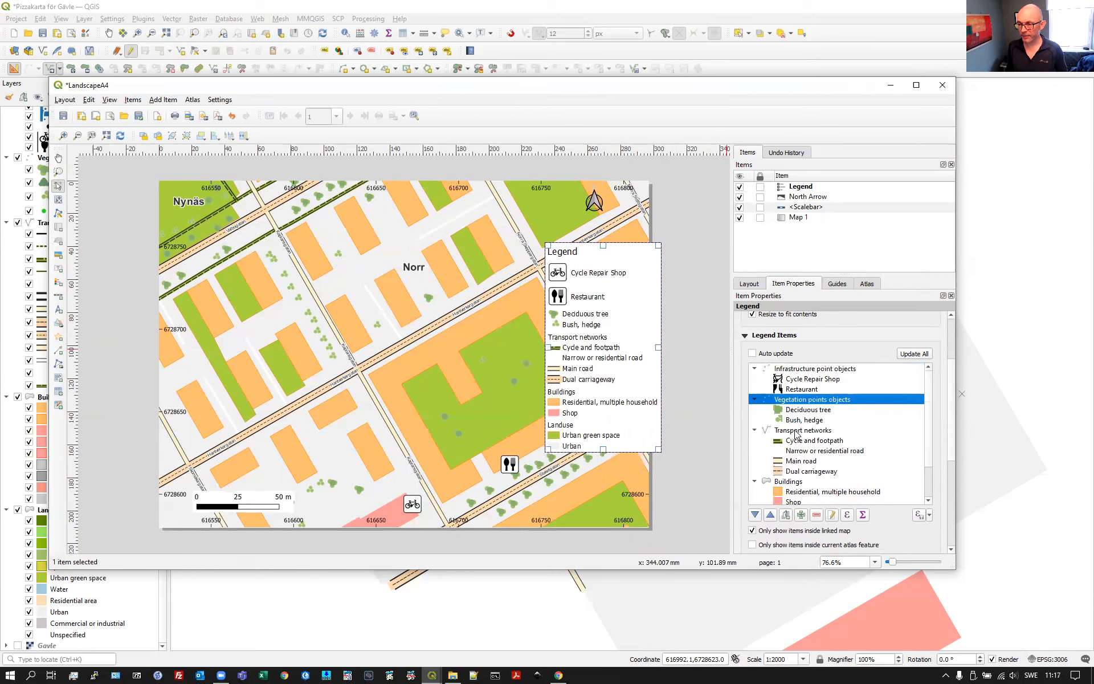
- Hide the Transport networks and Buildings headings in the legend
left_click(798, 430)
right_click(801, 430)
left_click(812, 452)
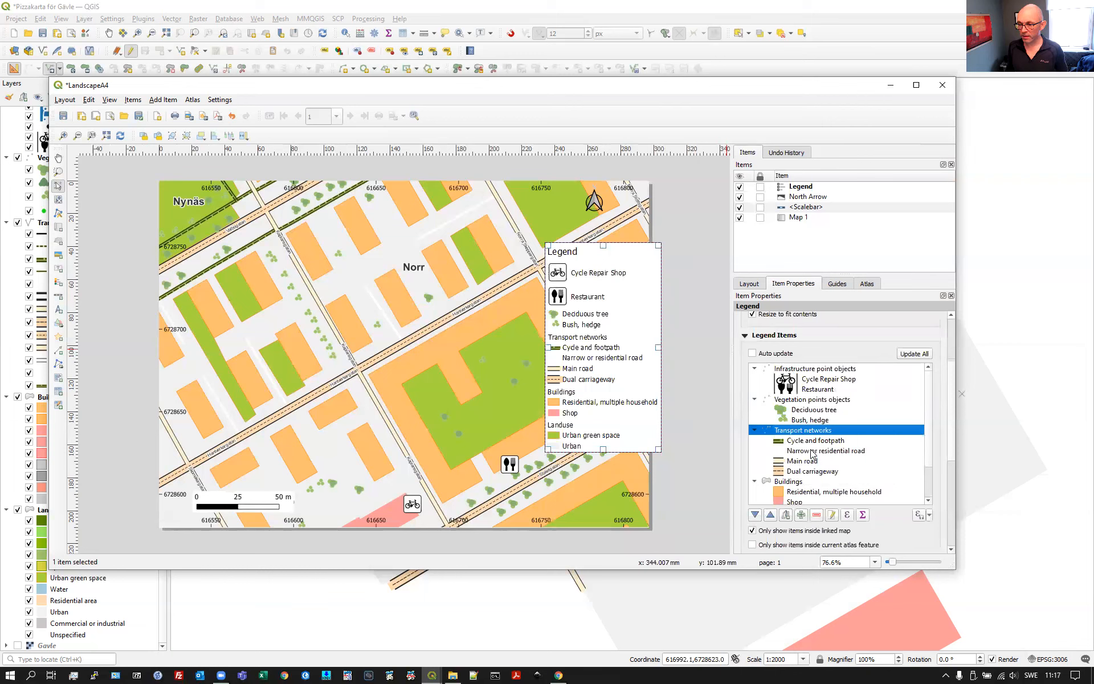
right_click(800, 482)
left_click(812, 504)
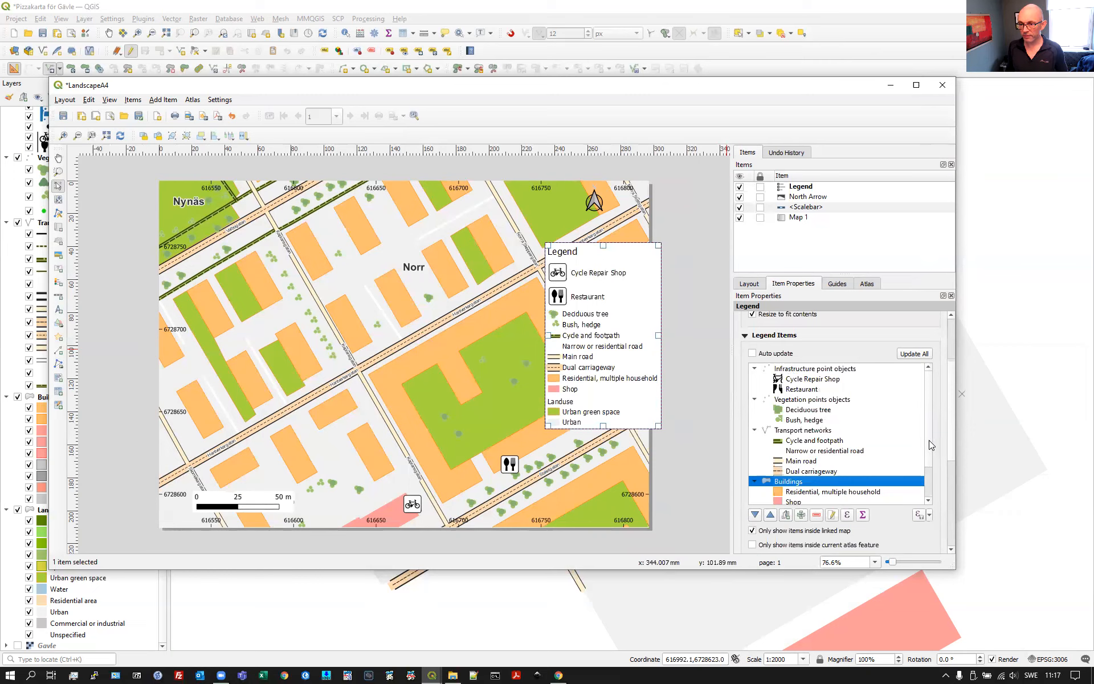
- Hide the Landuse heading in the legend and remove the Gavle raster entry from its items
scroll(930, 435, "down", 2)
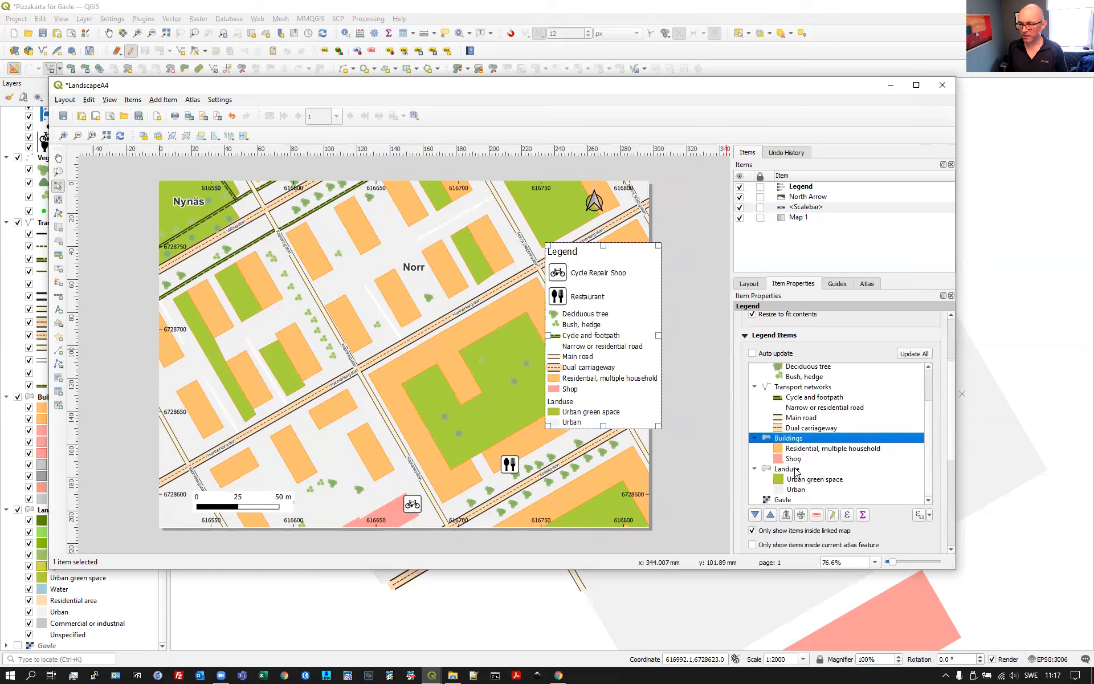
left_click(787, 469)
right_click(787, 472)
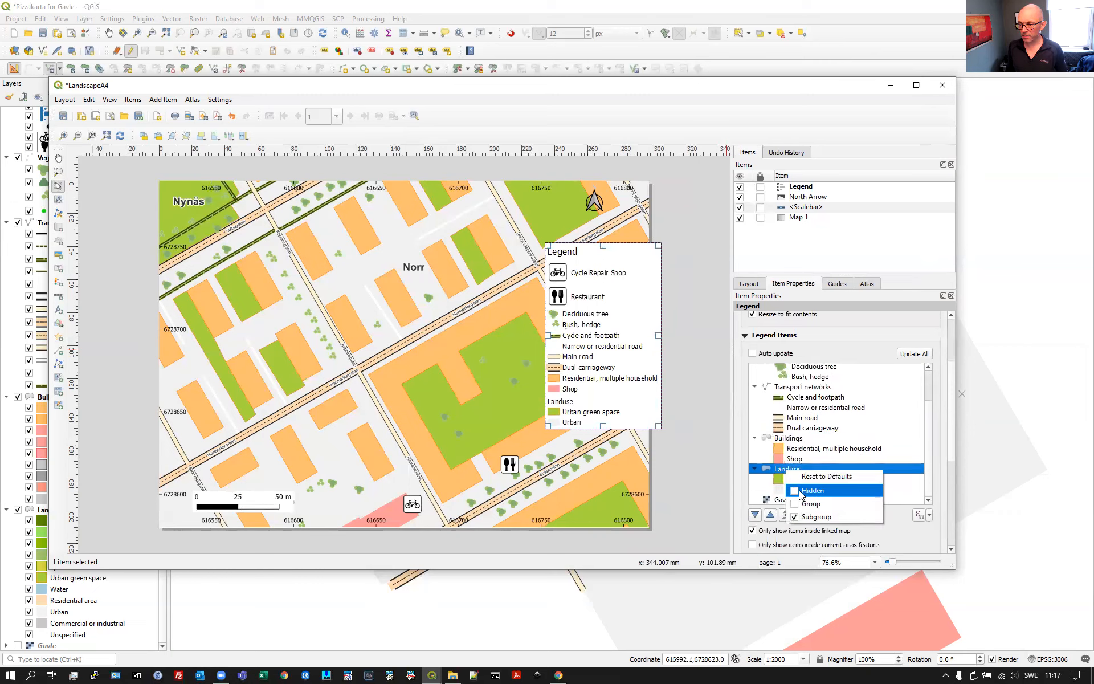
left_click(800, 493)
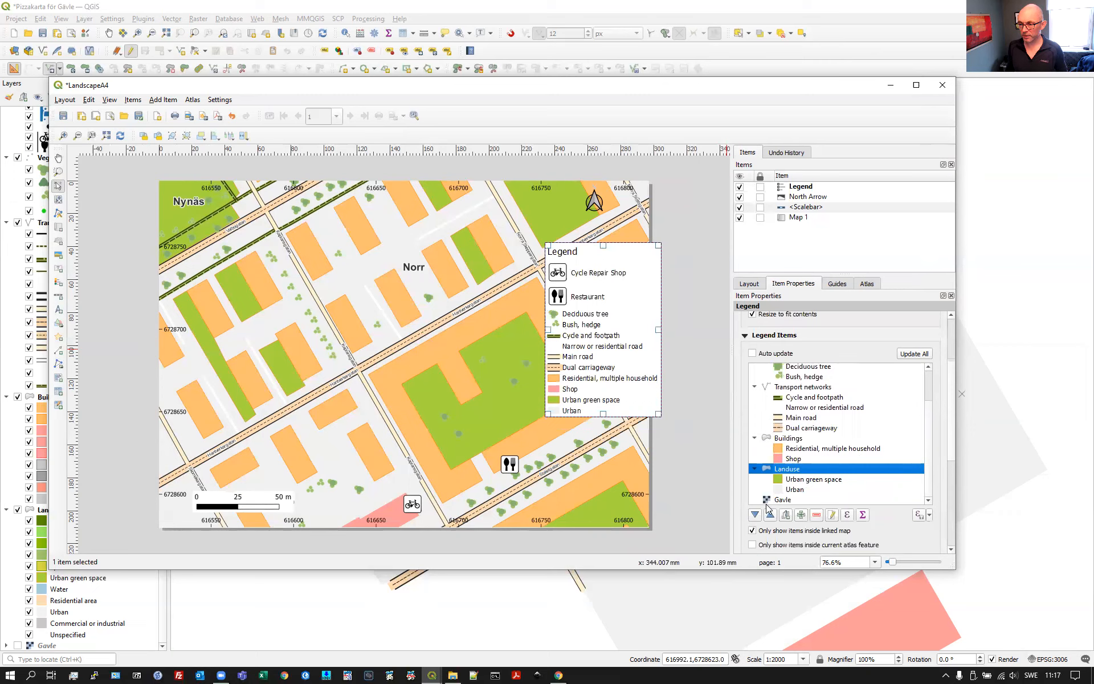
left_click(780, 500)
left_click(818, 516)
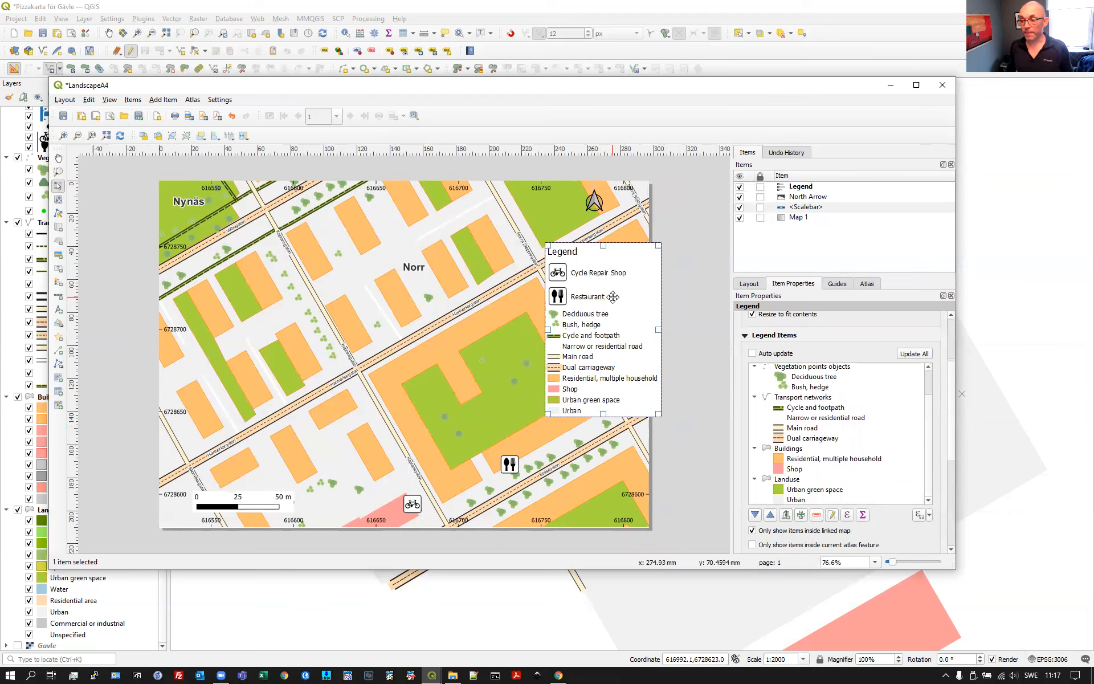
- Move the legend up beneath the north arrow so that it lines up with the map's right edge
left_click_drag(614, 326, 600, 300)
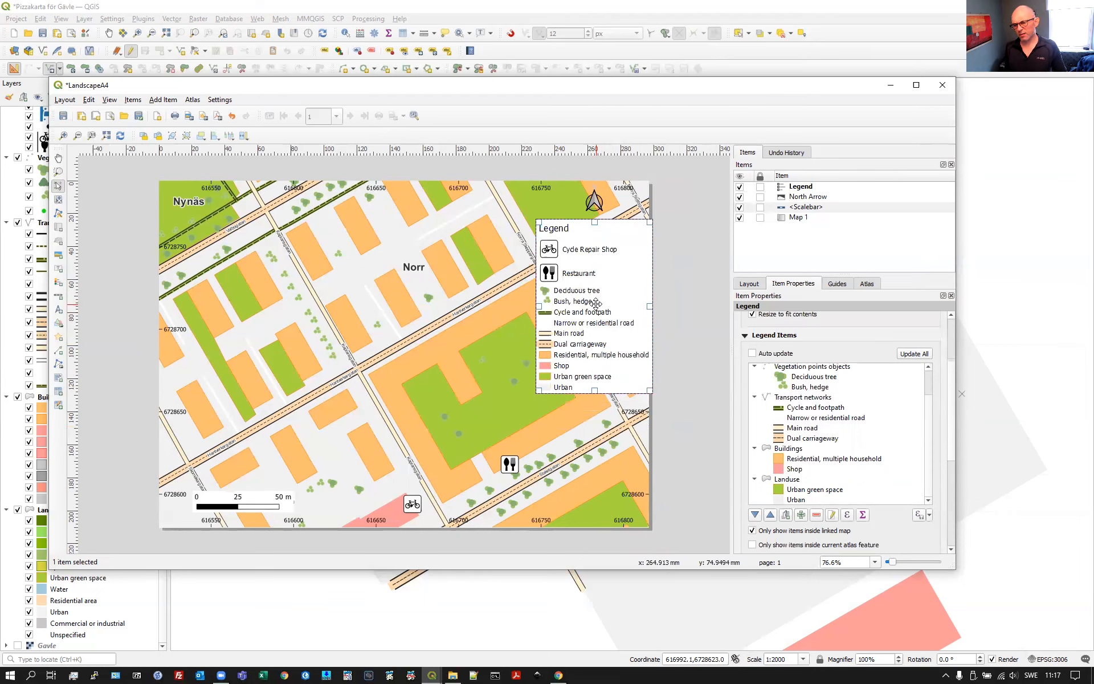
left_click_drag(584, 311, 580, 311)
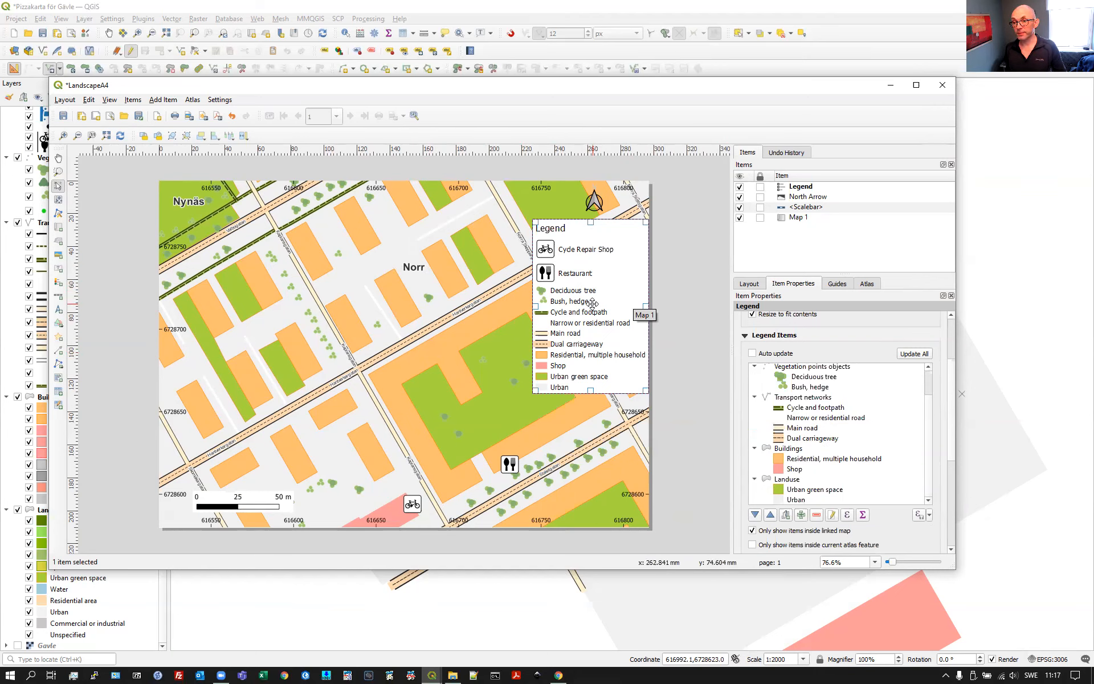
- Set the legend's item label font to Calibri Regular, size 10, and shift the legend back against the map's right edge
left_click_drag(952, 411, 923, 474)
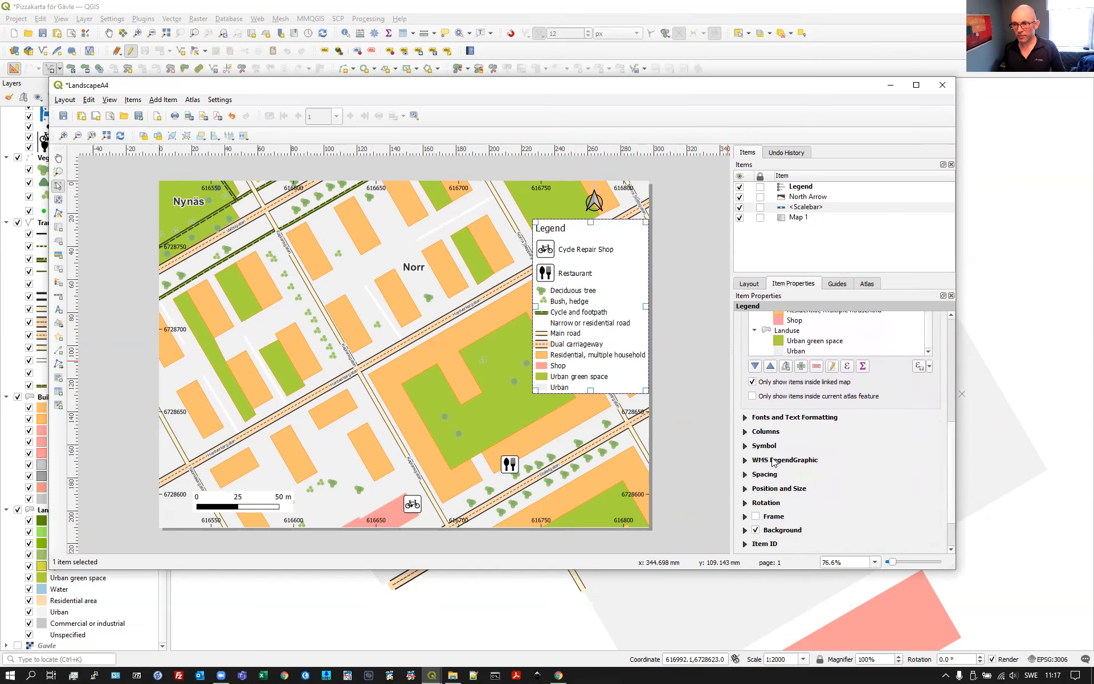
left_click(745, 418)
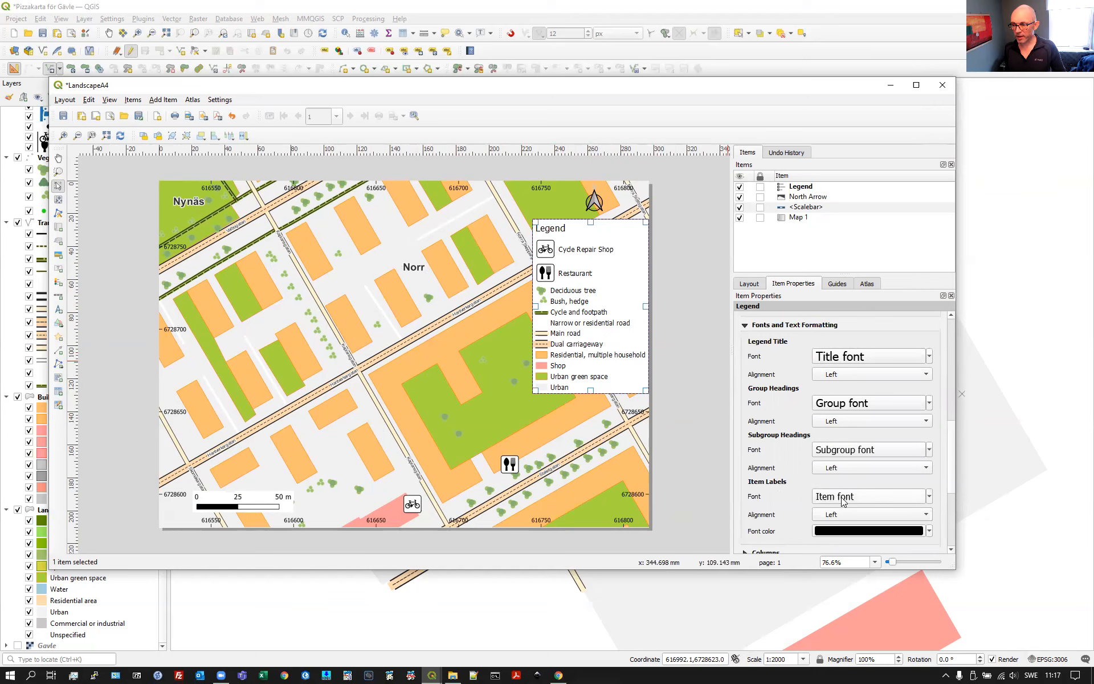
left_click(890, 495)
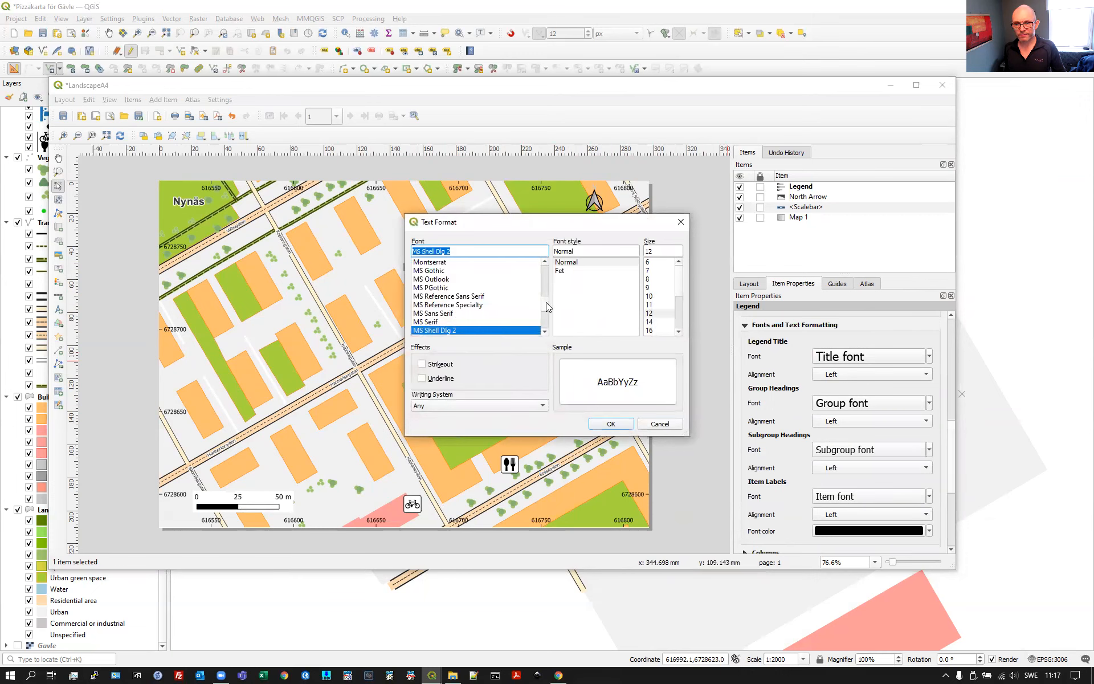
scroll(545, 306, "up", 15)
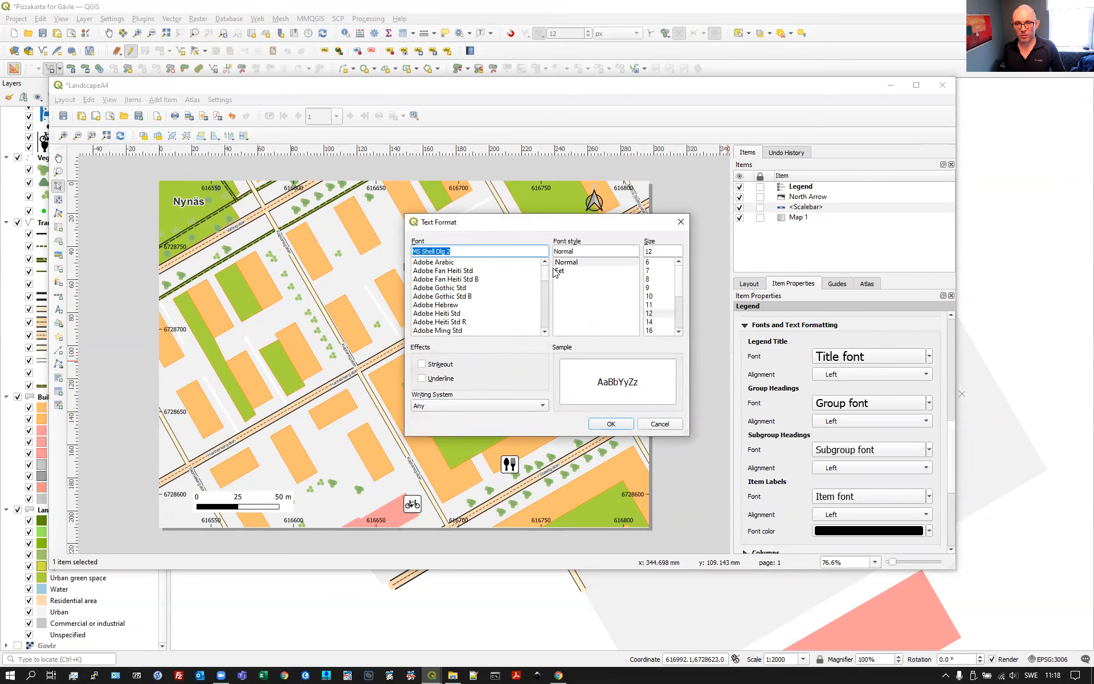
left_click_drag(554, 268, 552, 284)
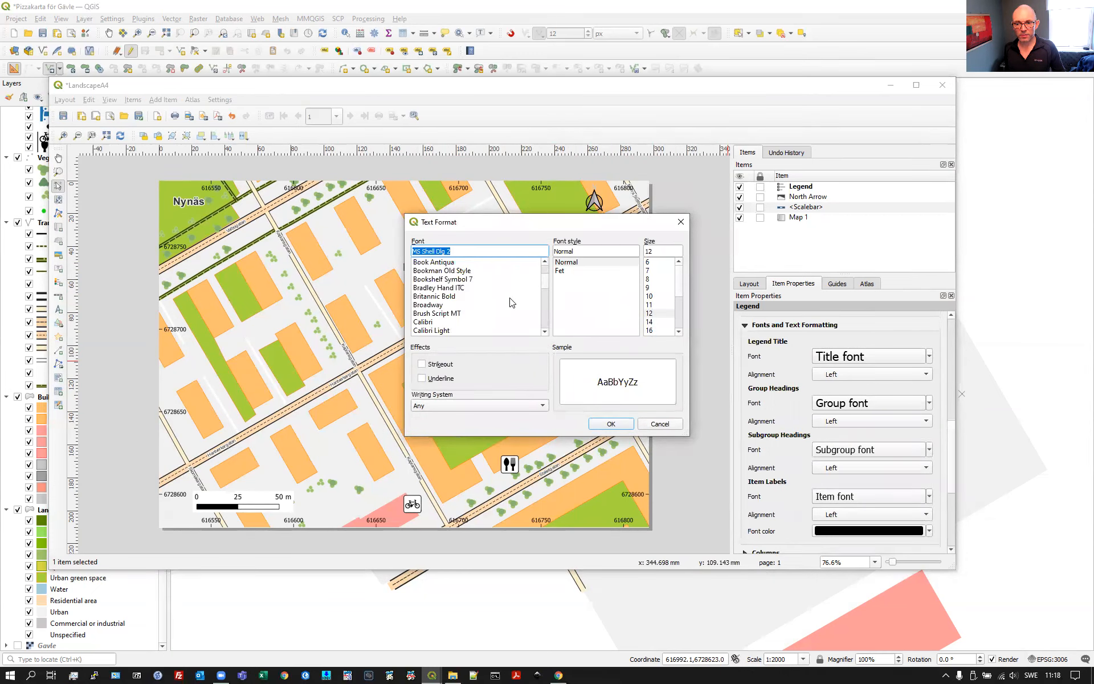
left_click(465, 322)
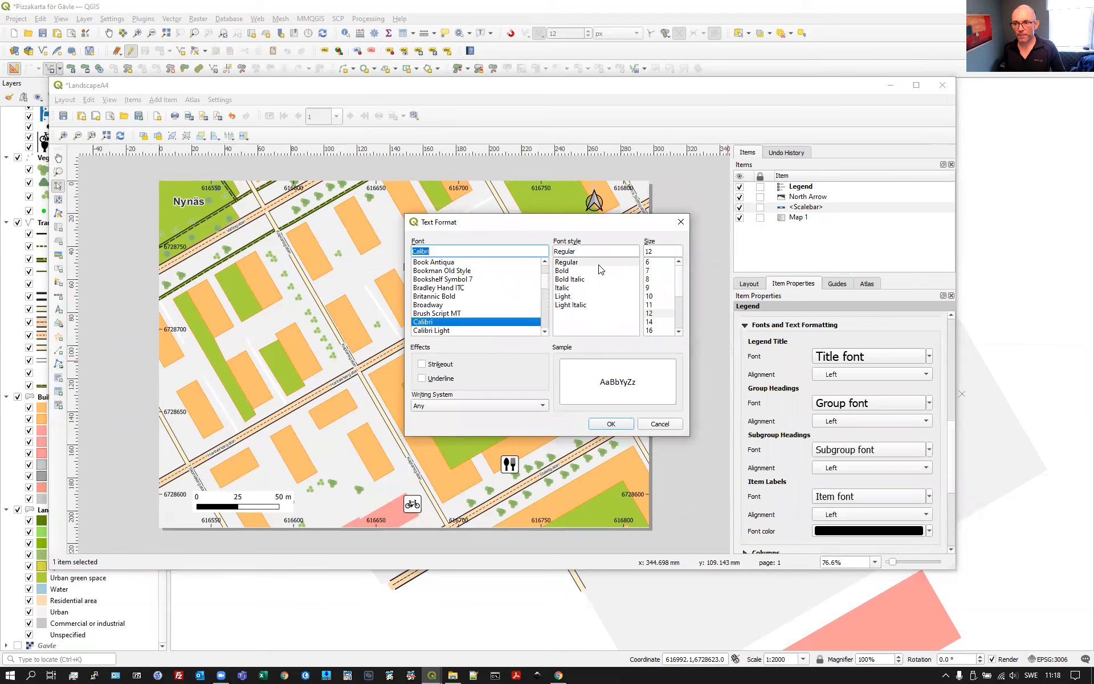
left_click(657, 297)
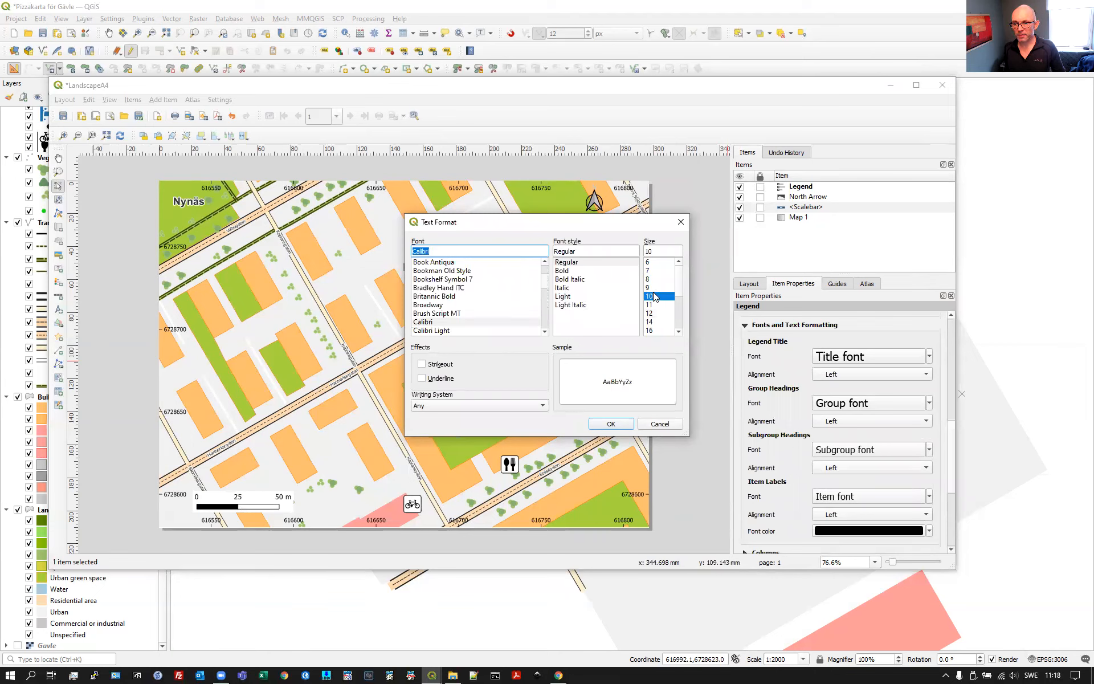
left_click(610, 425)
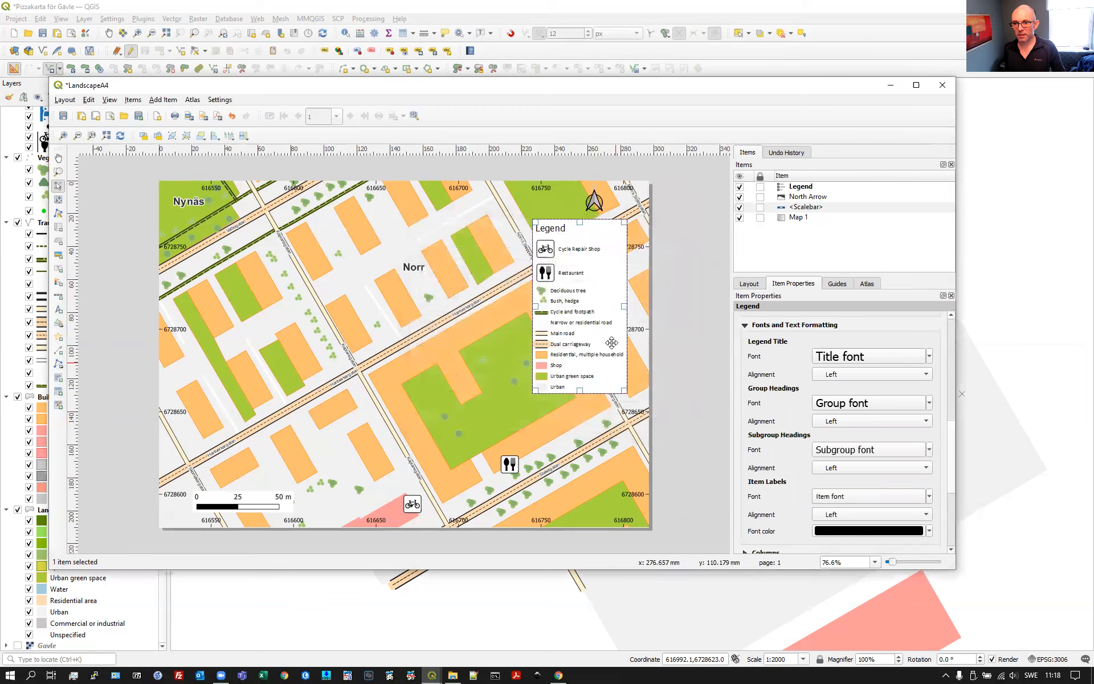
left_click_drag(591, 305, 613, 308)
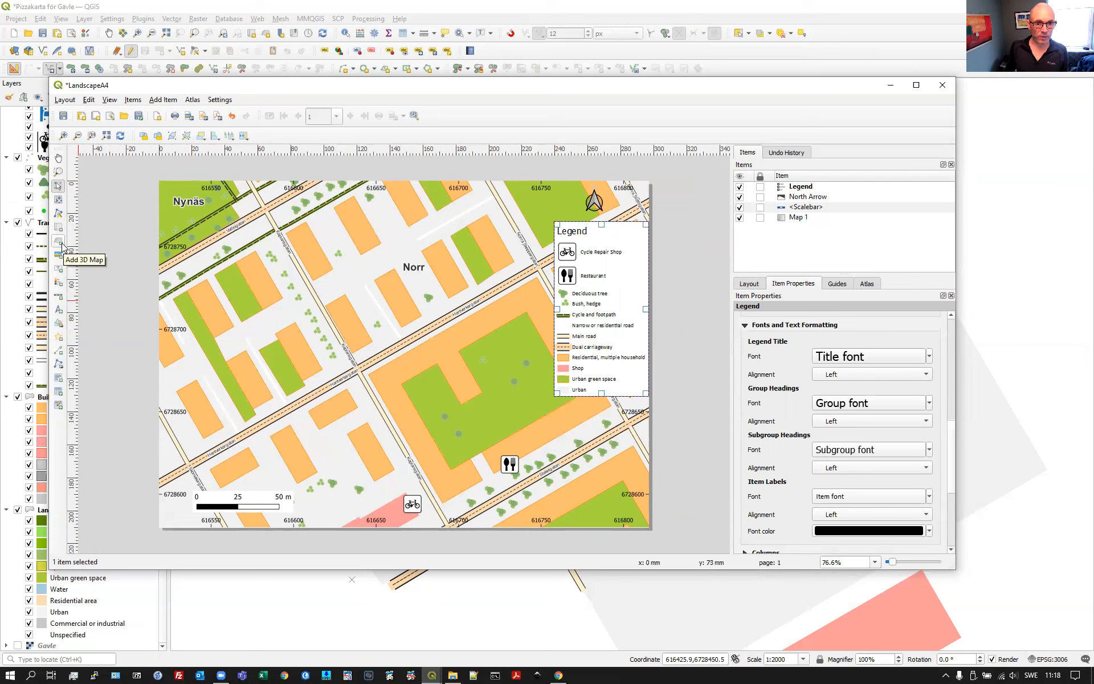
- Add a text label across the upper middle of the map reading "My wonderful map"
left_click(58, 268)
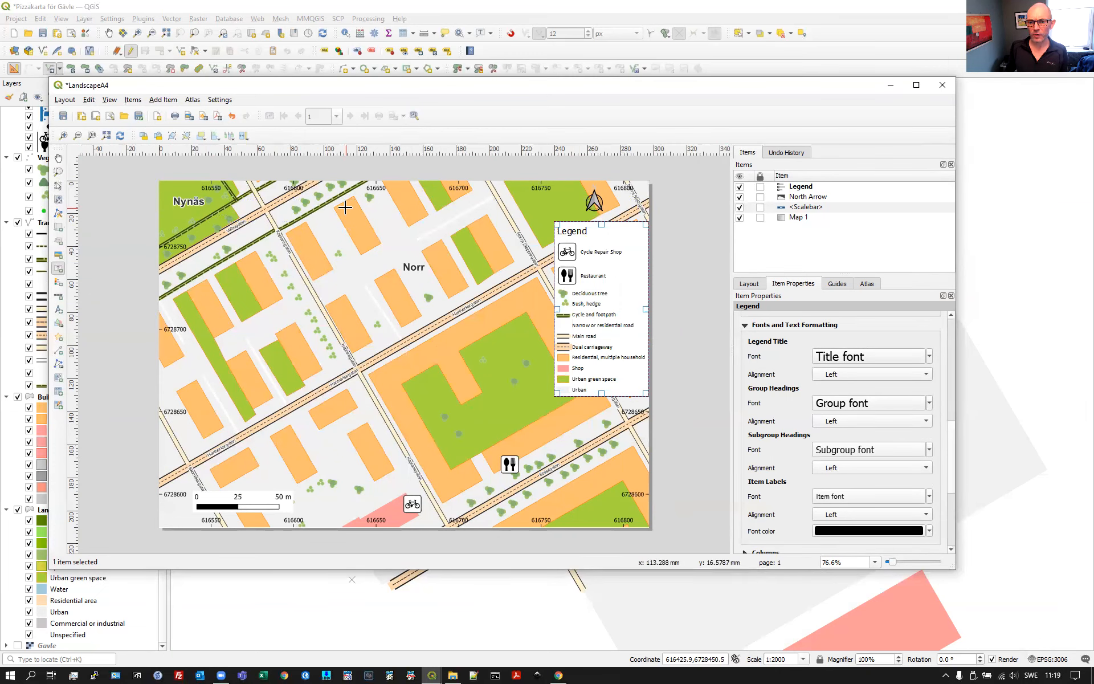
left_click_drag(347, 206, 472, 232)
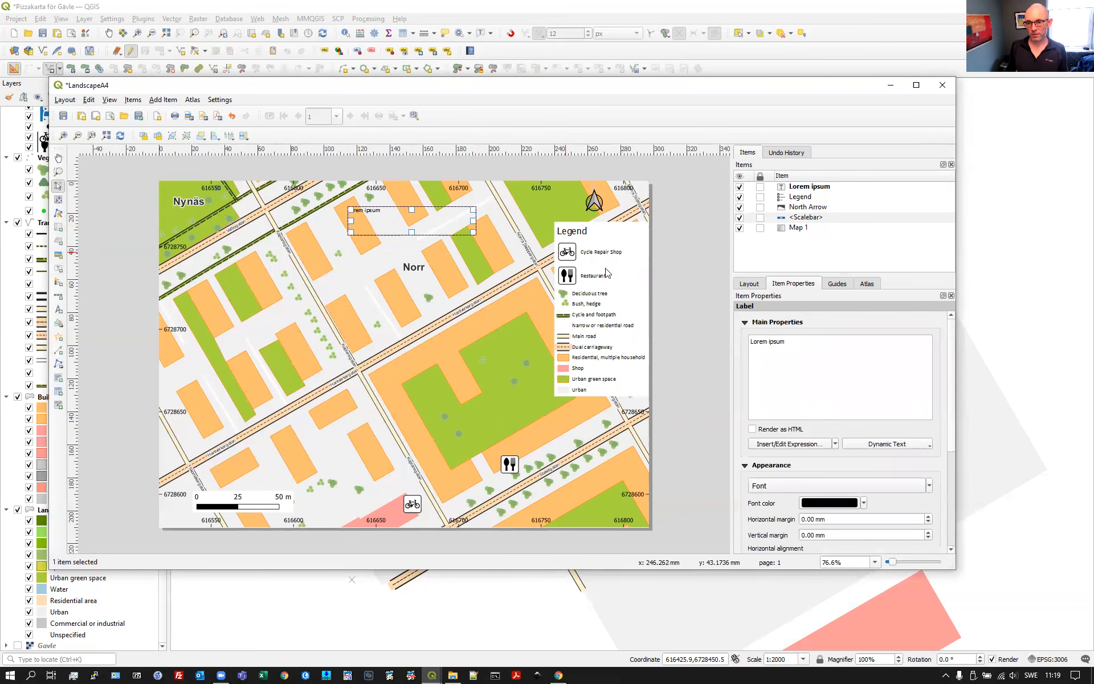
left_click_drag(791, 342, 751, 344)
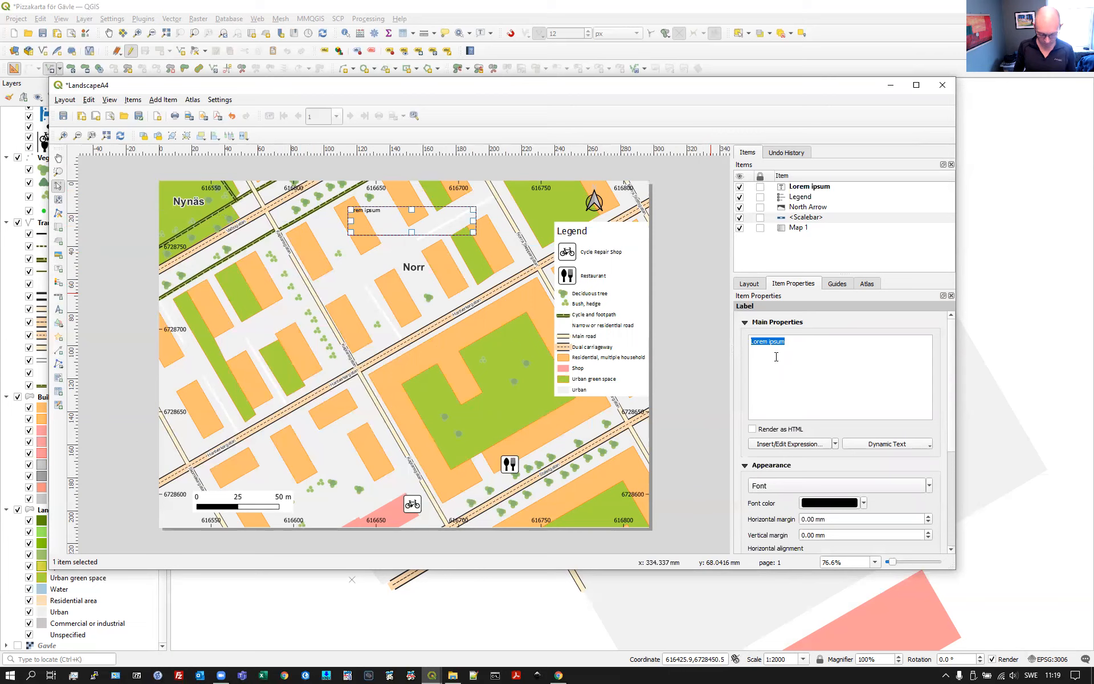
type("My wonderful map")
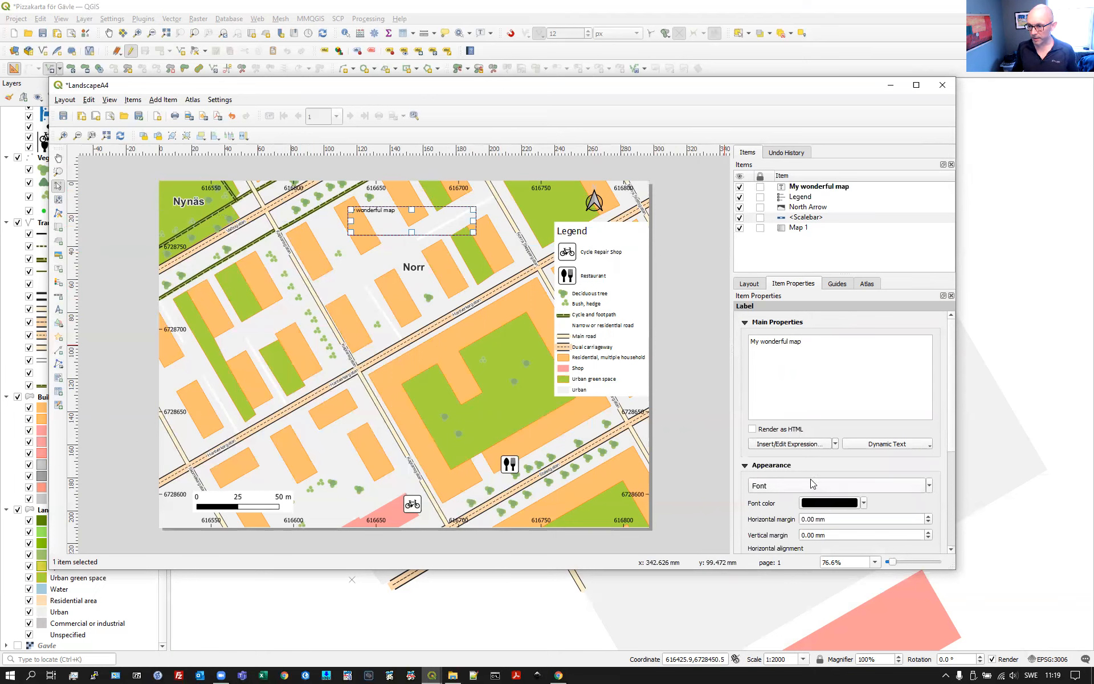
- Set the title label's font to Comic Sans MS, style Fet Kursiv, size 36
left_click(812, 486)
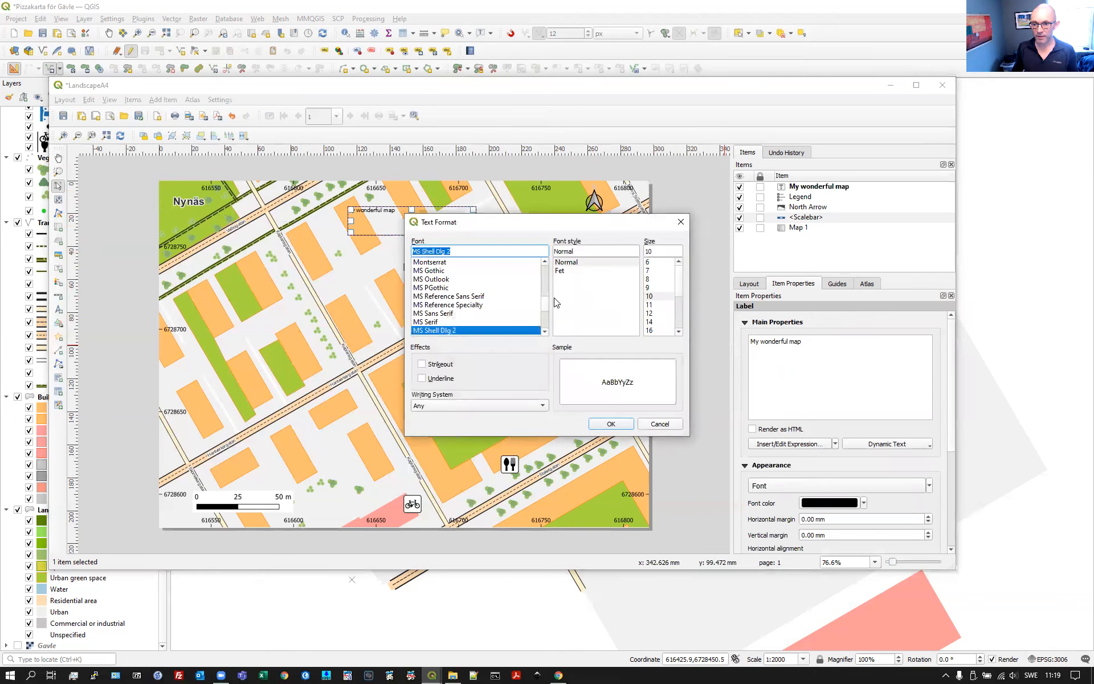
left_click_drag(545, 306, 547, 286)
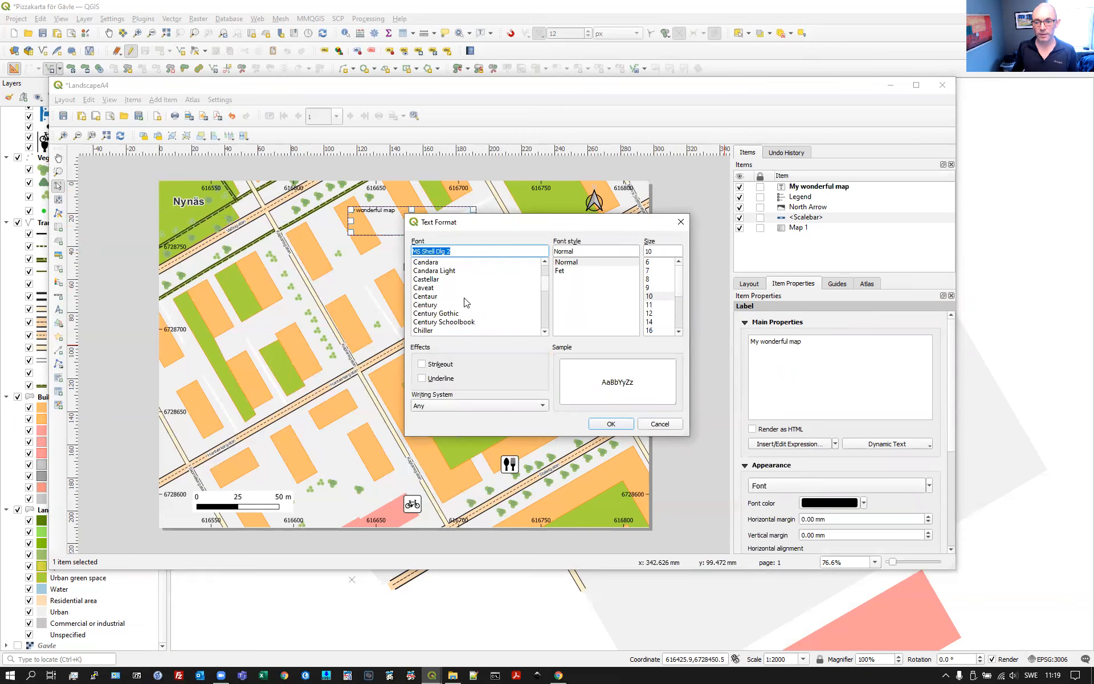
scroll(465, 302, "down", 1)
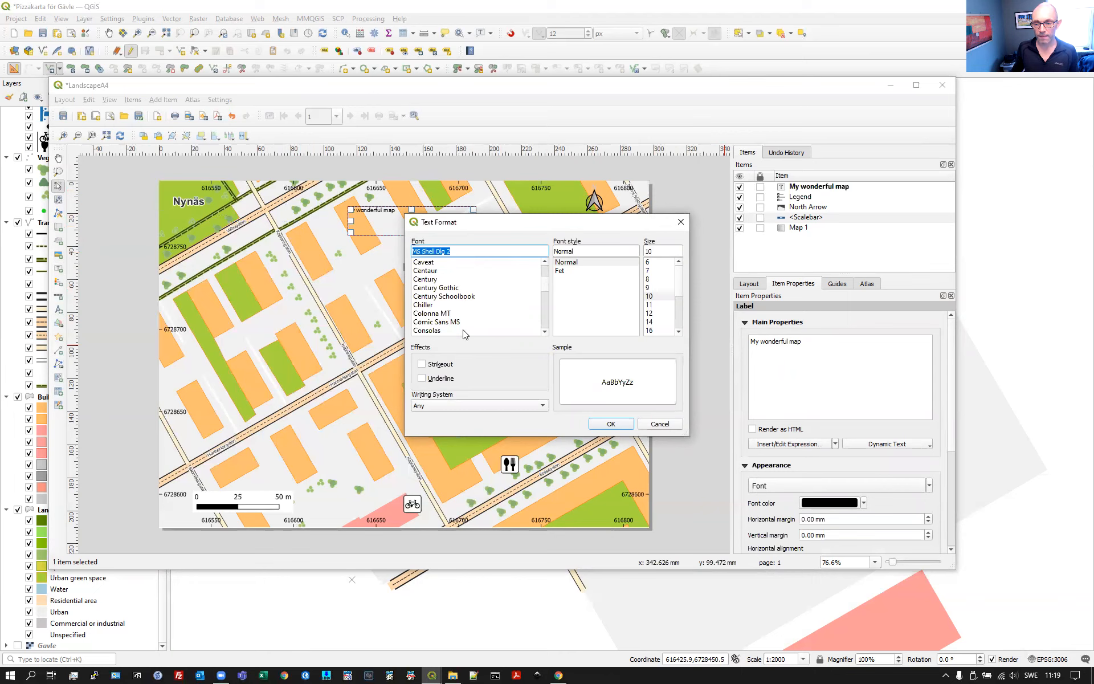
left_click(456, 324)
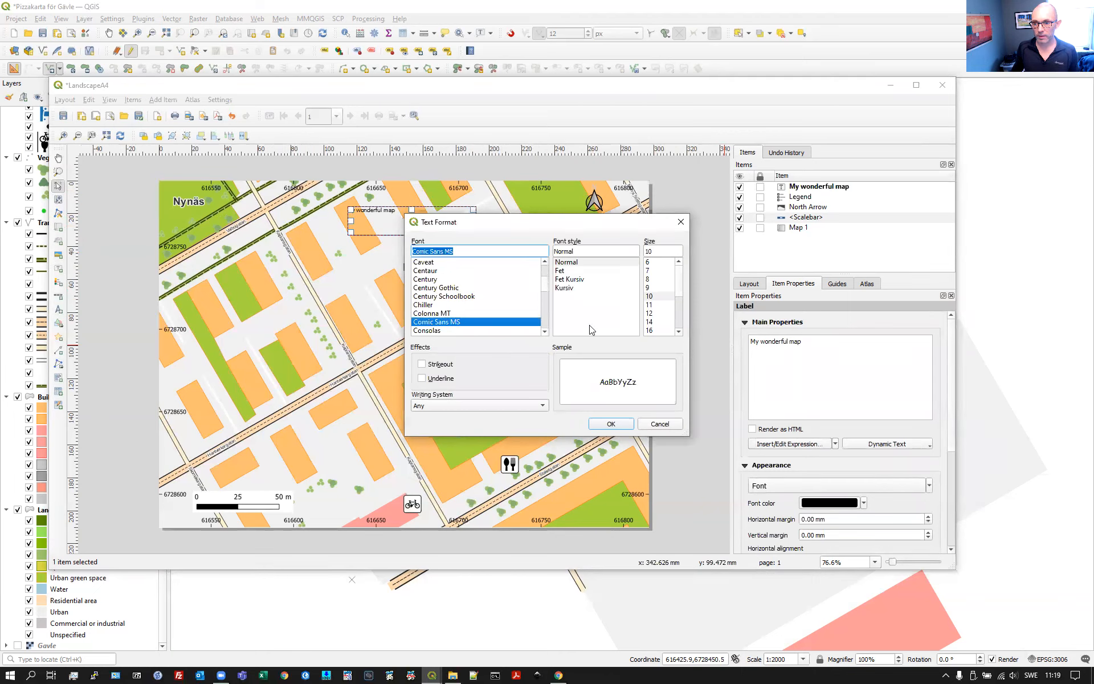
left_click(573, 279)
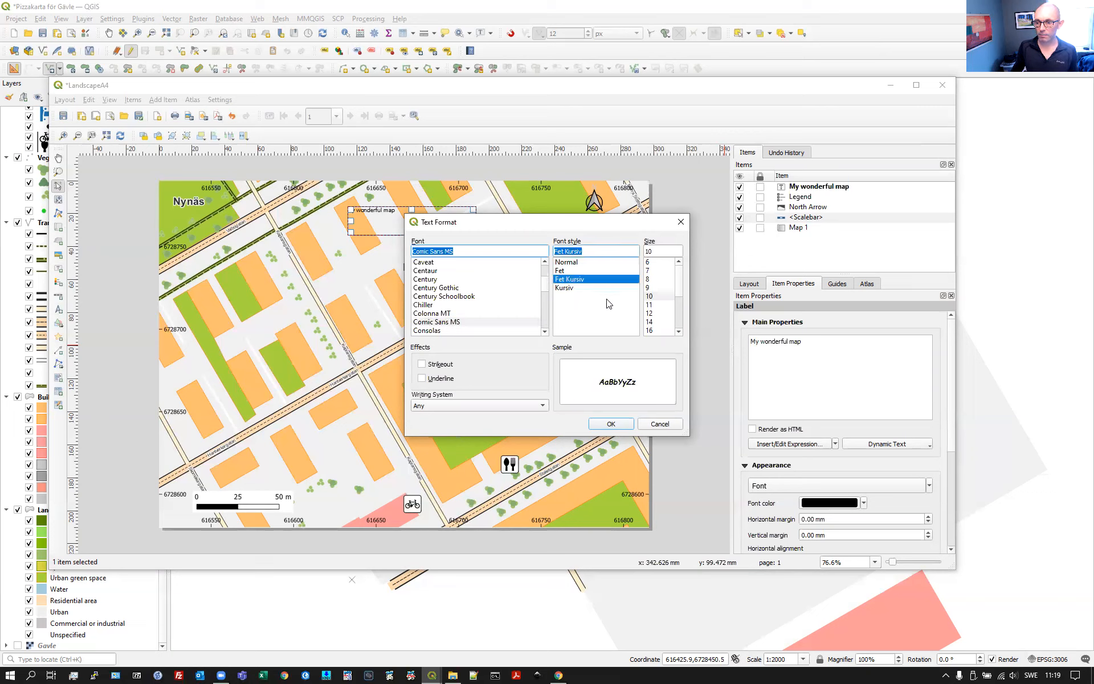
left_click(678, 301)
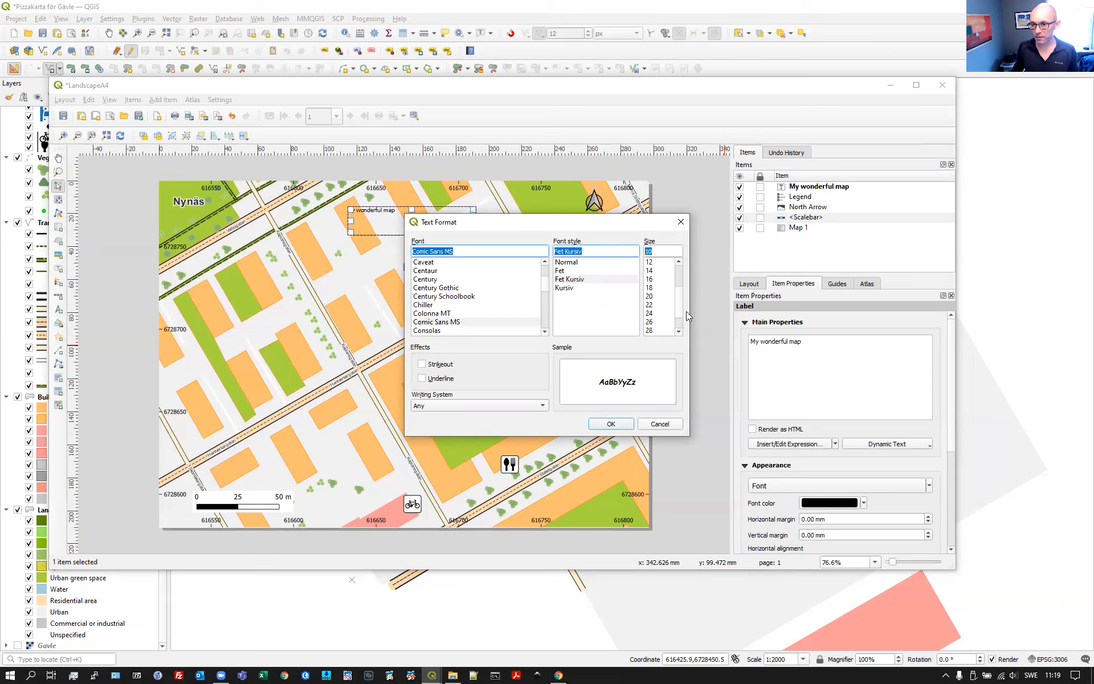
left_click(650, 313)
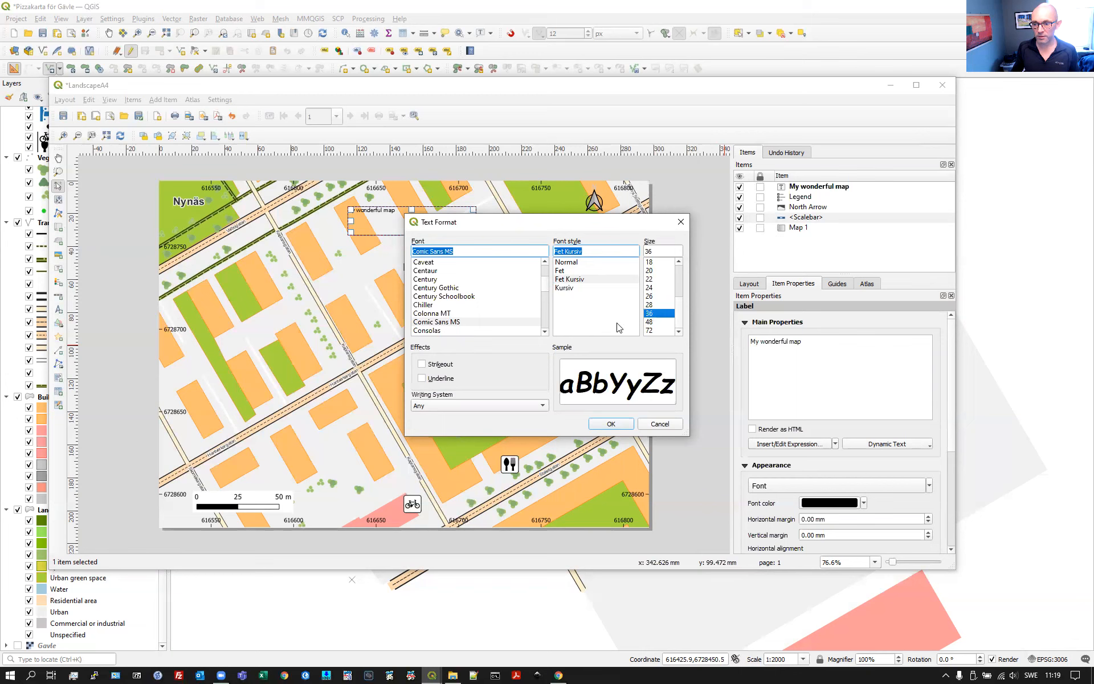
left_click(610, 425)
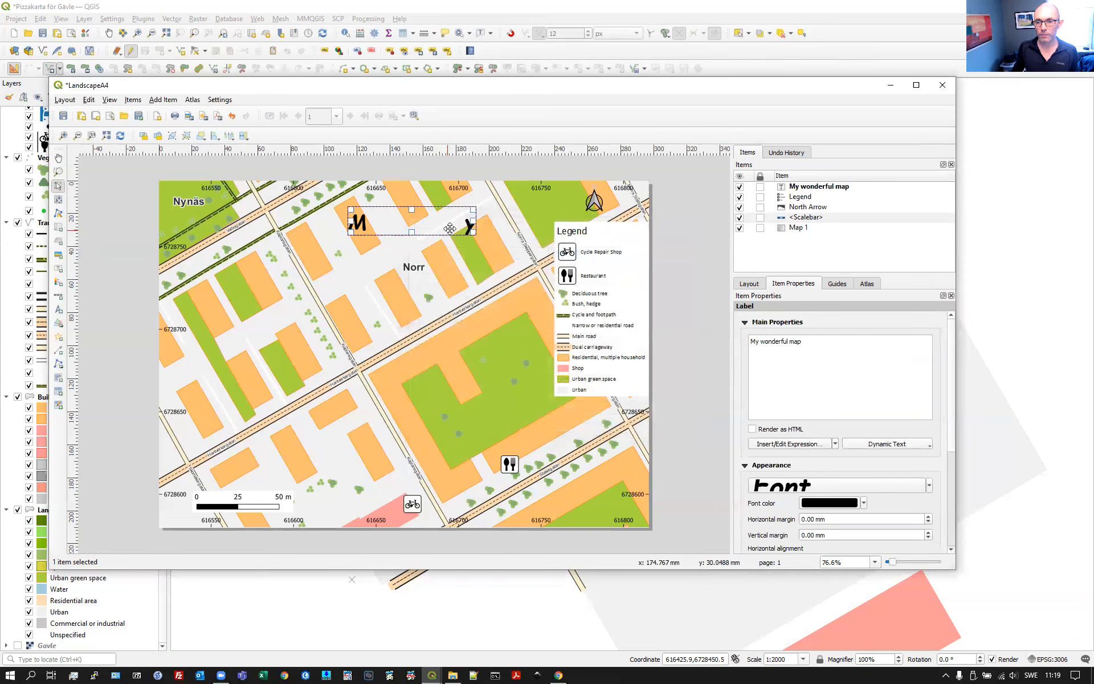
- Enlarge the title label's box and set its font size to 26 pt so the text fits on one line
left_click_drag(473, 234, 505, 268)
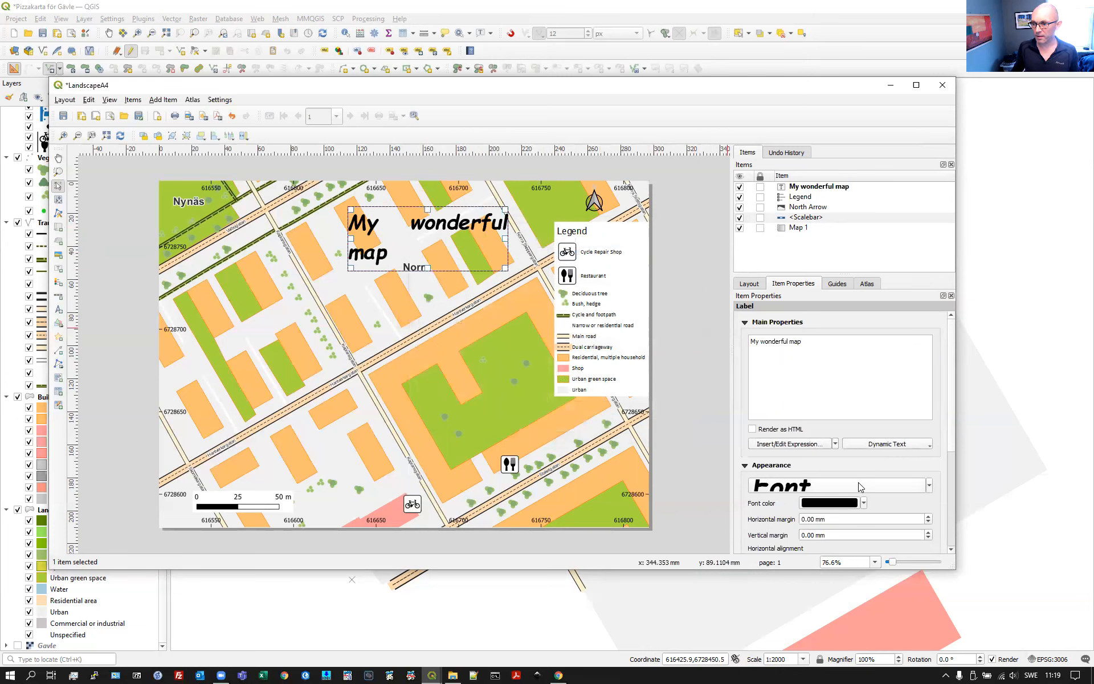
left_click(929, 485)
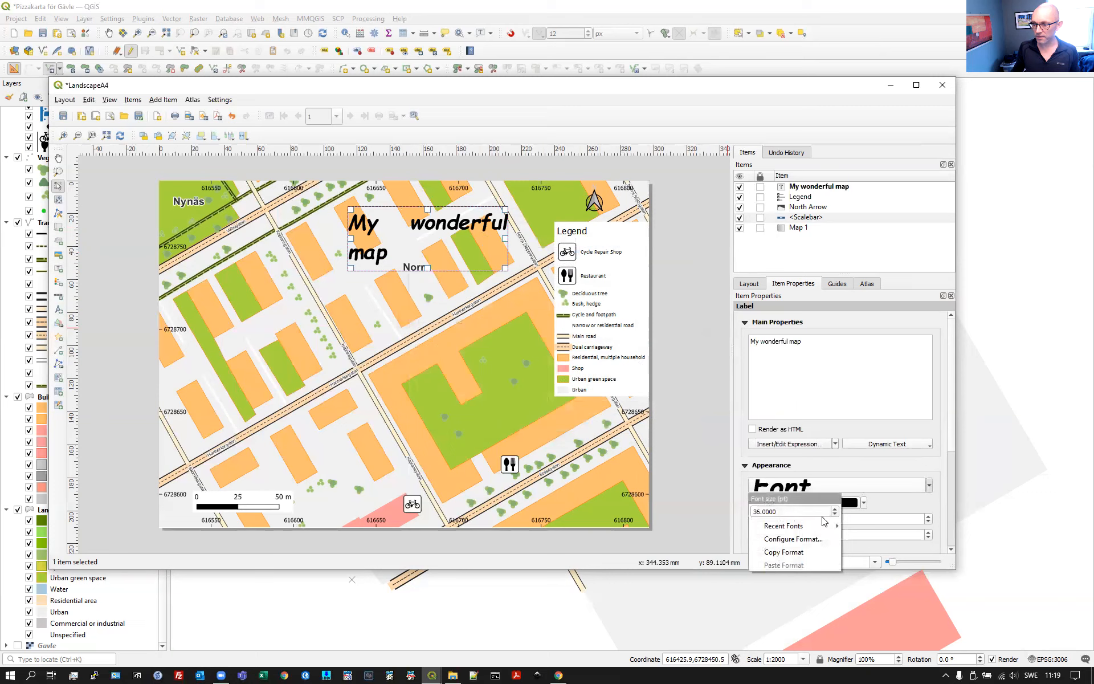
scroll(837, 513, "down", 9)
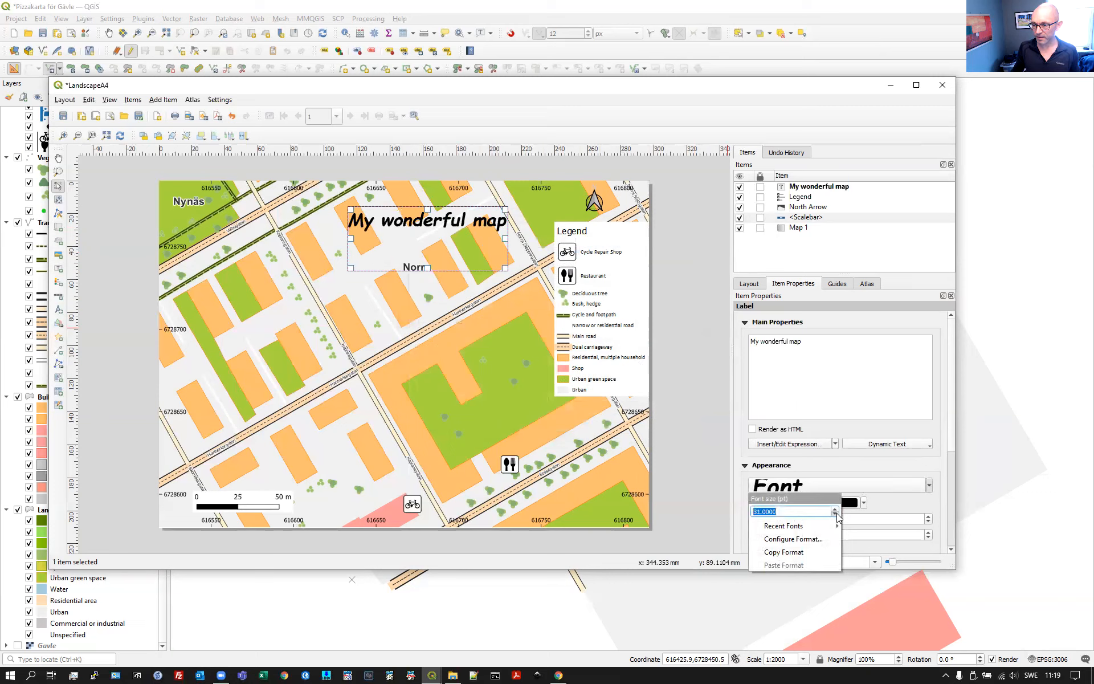
scroll(836, 512, "down", 1)
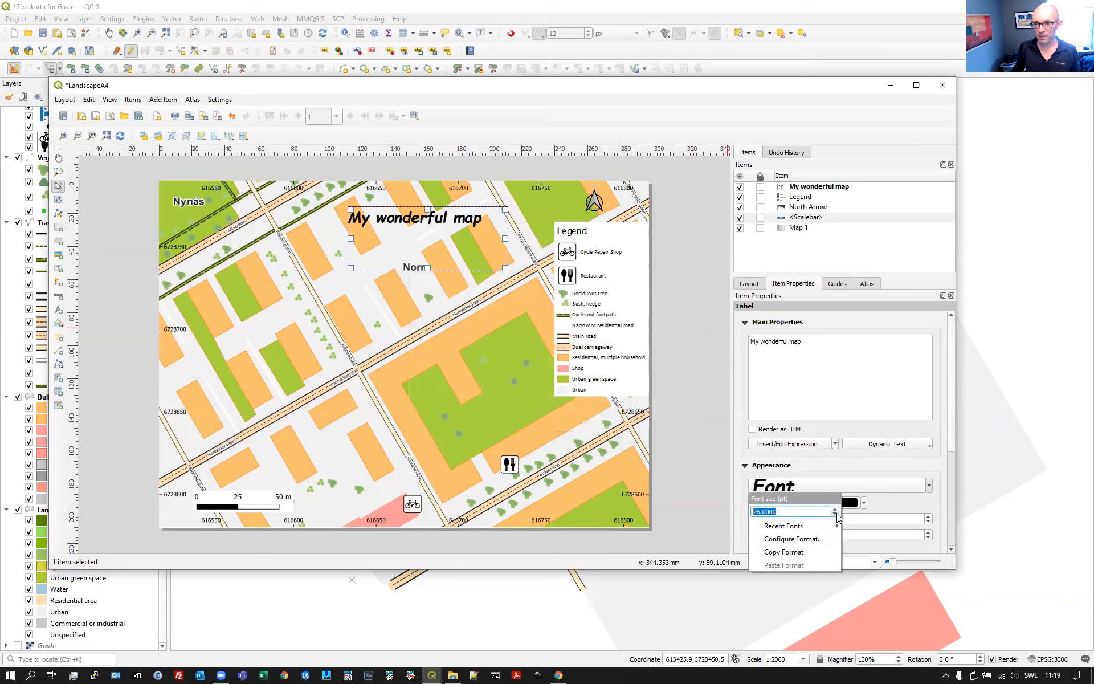
left_click(506, 273)
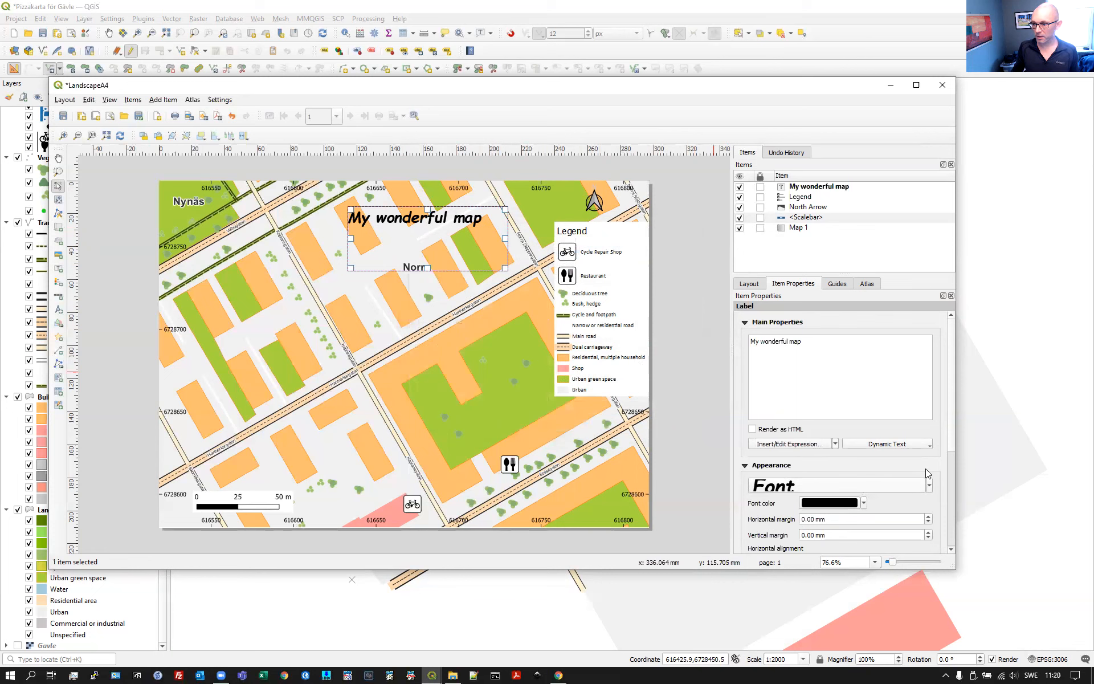
left_click_drag(504, 238, 524, 222)
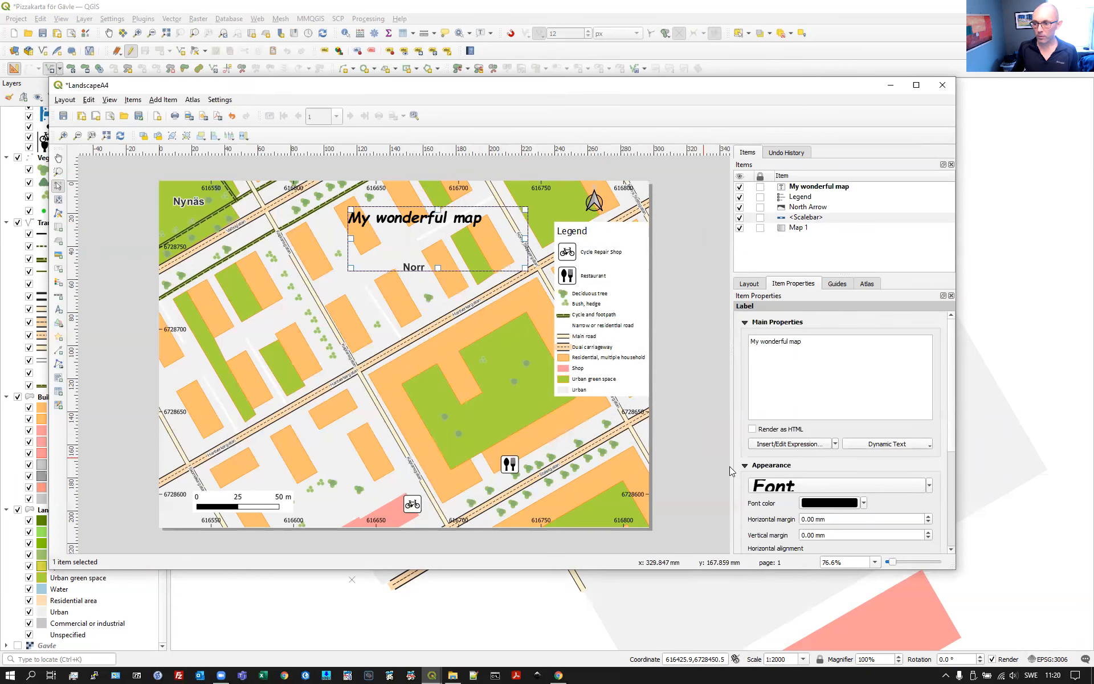
- Give the title label a background, centre its text horizontally and vertically, and fit the box closely around it near the map's upper edge
scroll(867, 523, "down", 5)
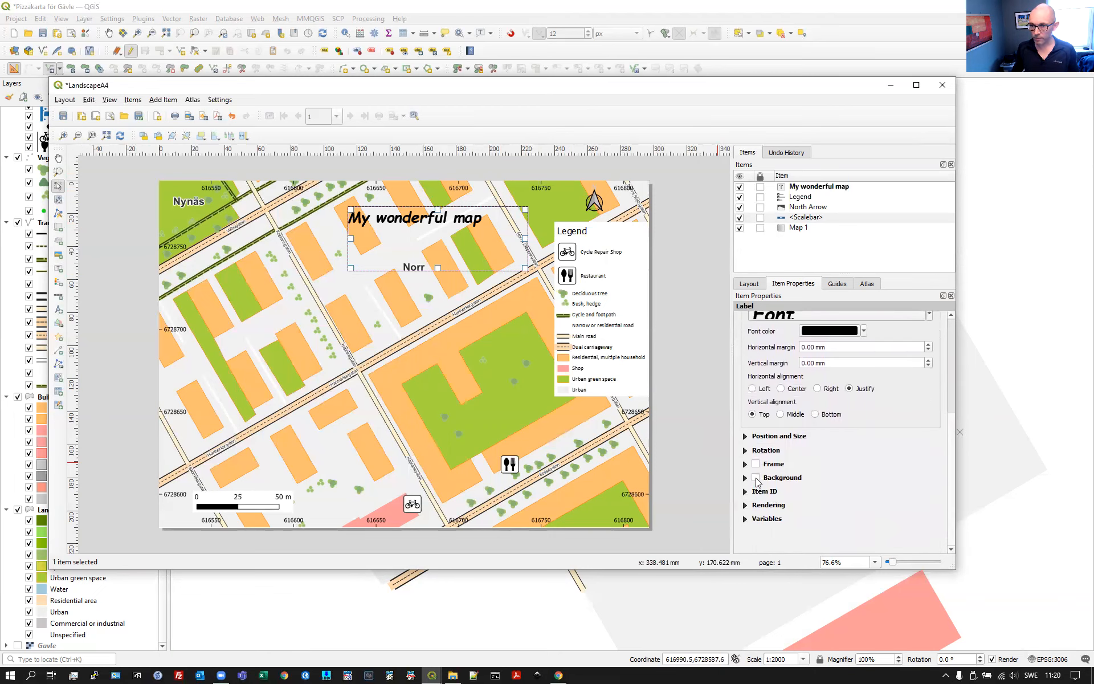
left_click(756, 478)
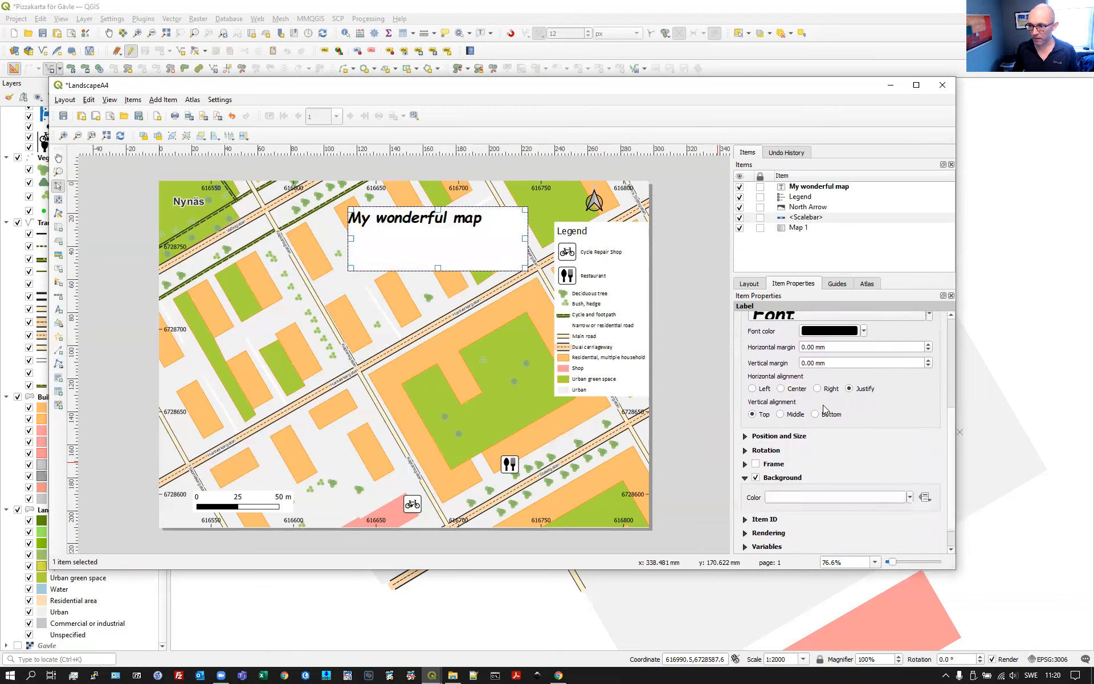
left_click(780, 388)
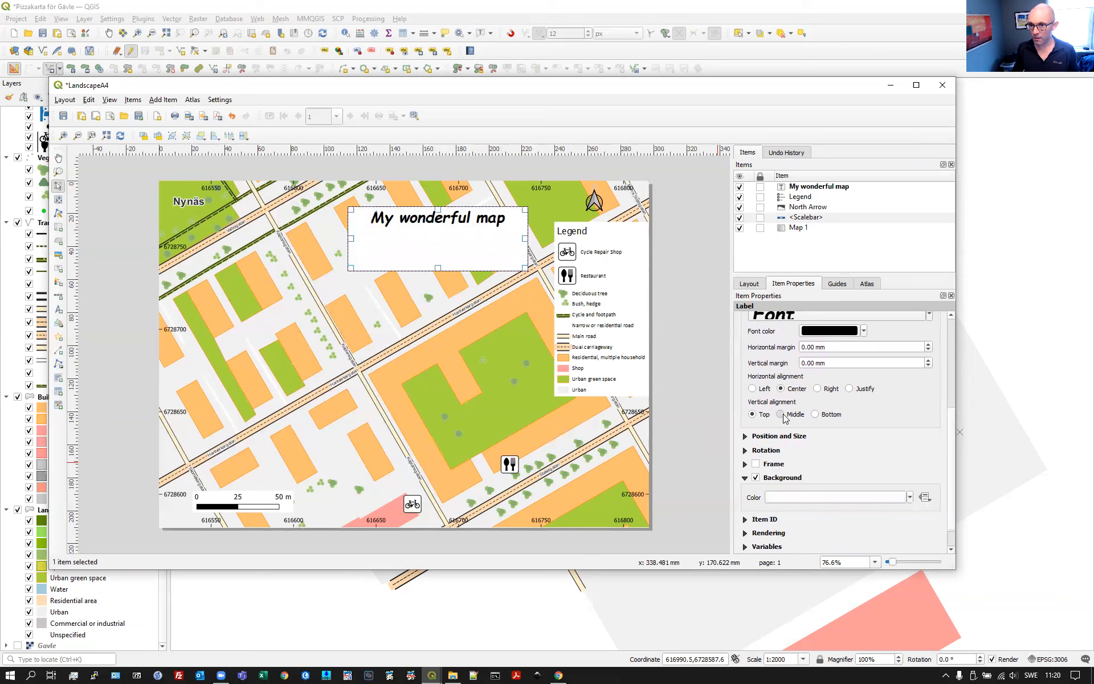
left_click(782, 415)
left_click_drag(524, 267, 446, 211)
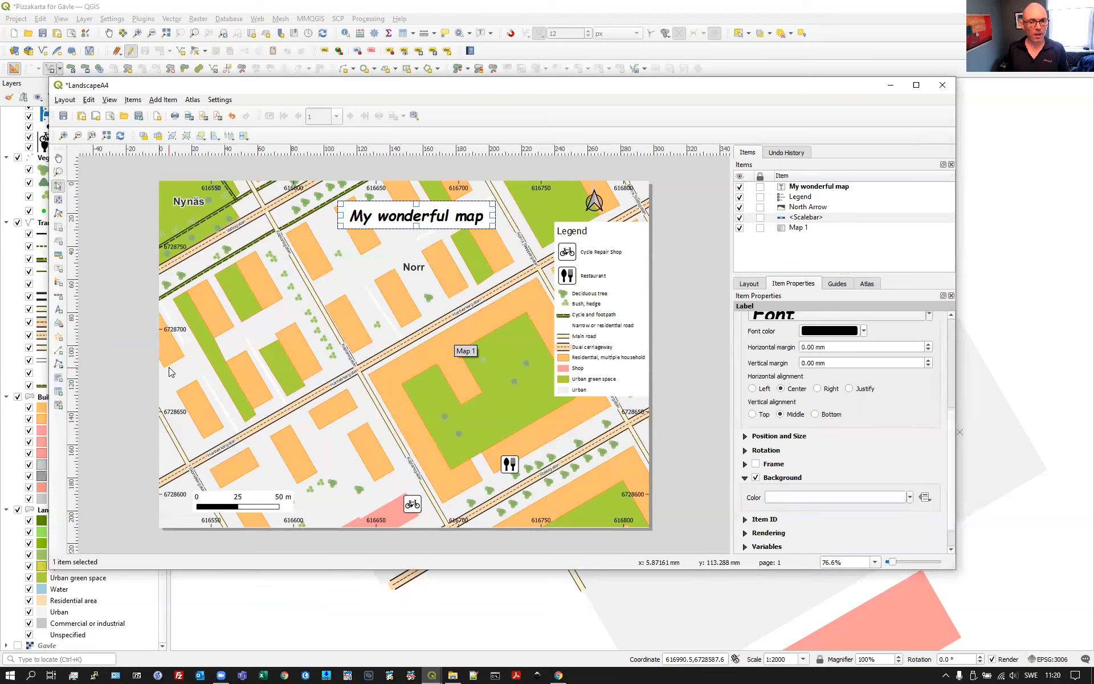
- Add a text label above the scale bar in the map's lower left, reading "Map of a part of Gävle"
left_click(59, 270)
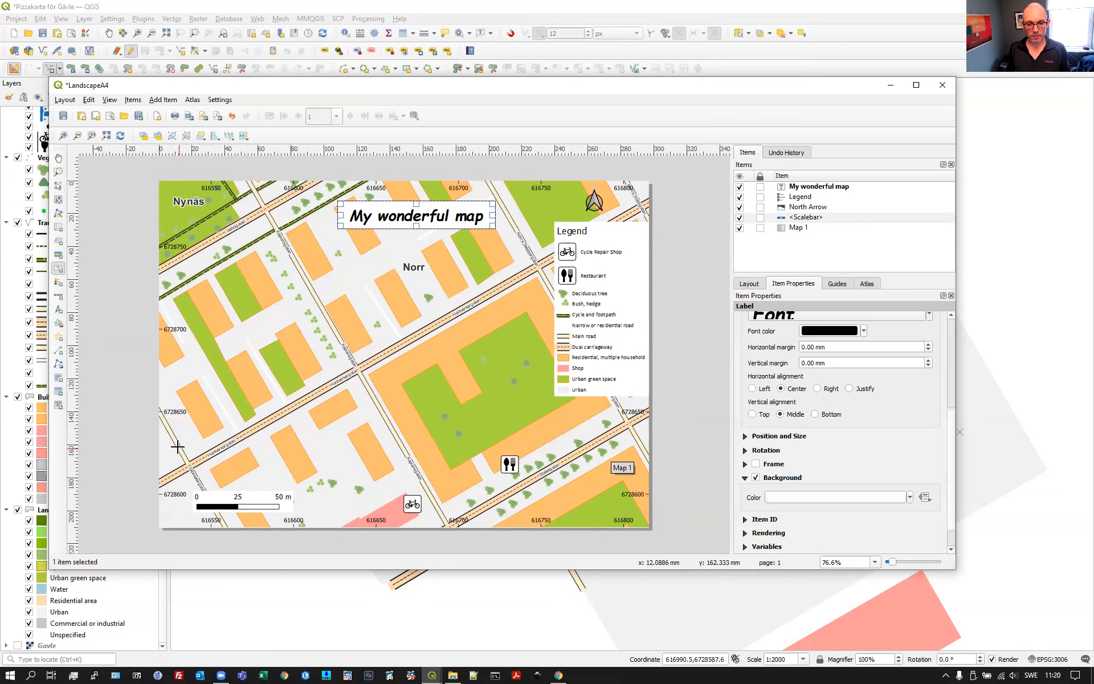
left_click_drag(171, 437, 290, 479)
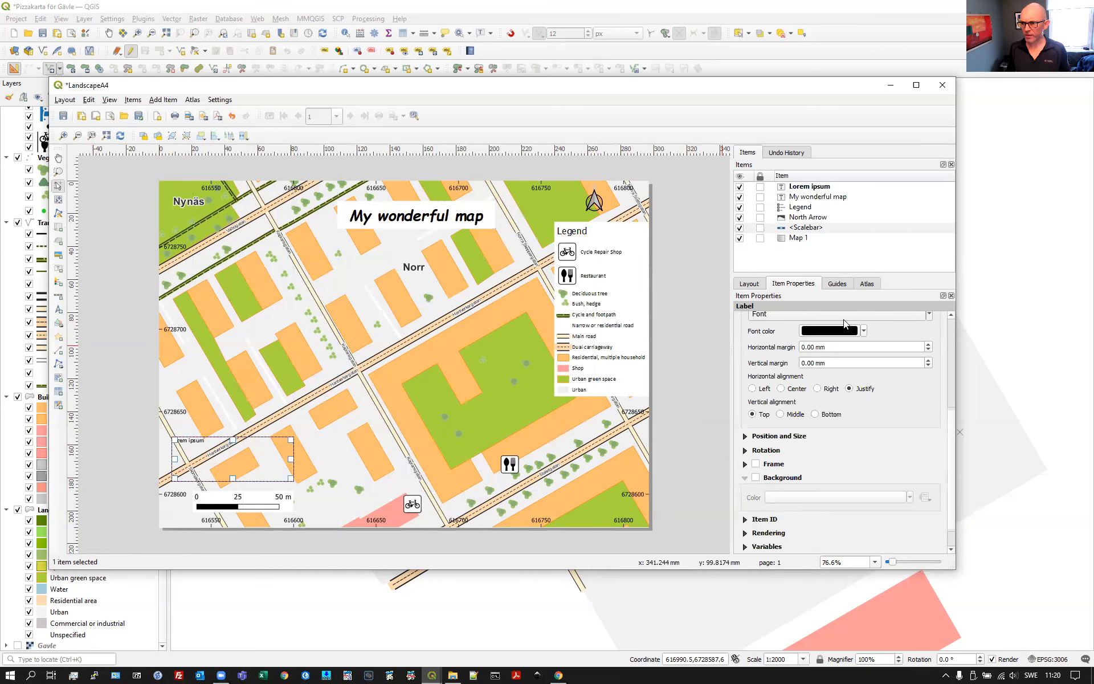
scroll(905, 421, "up", 5)
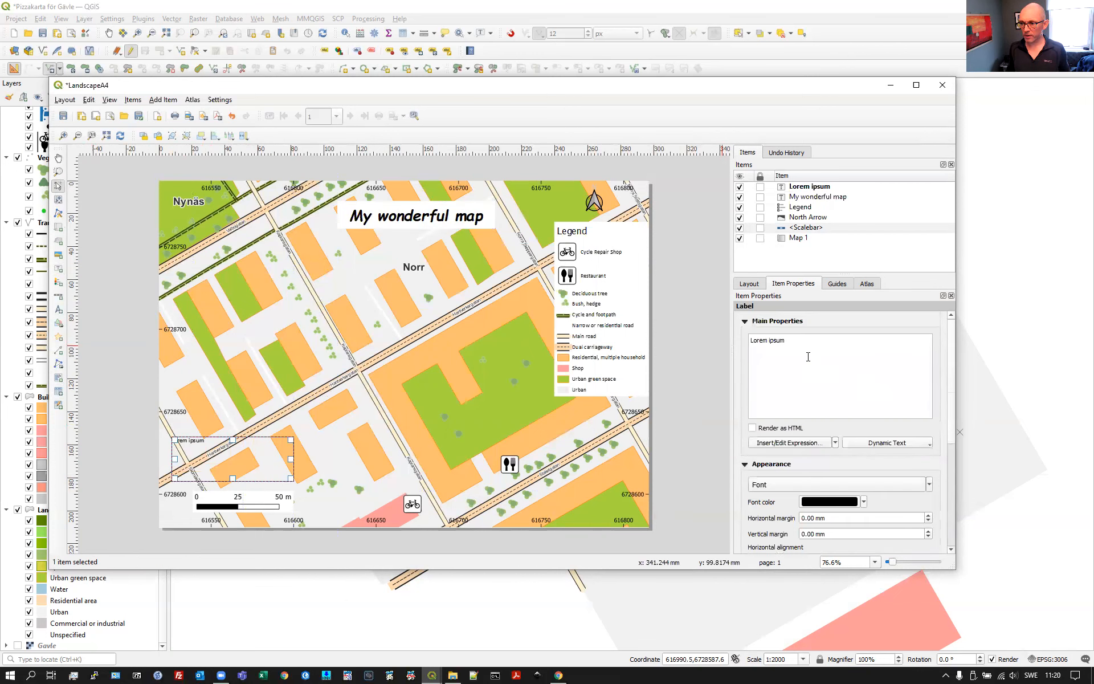
triple_click(749, 340)
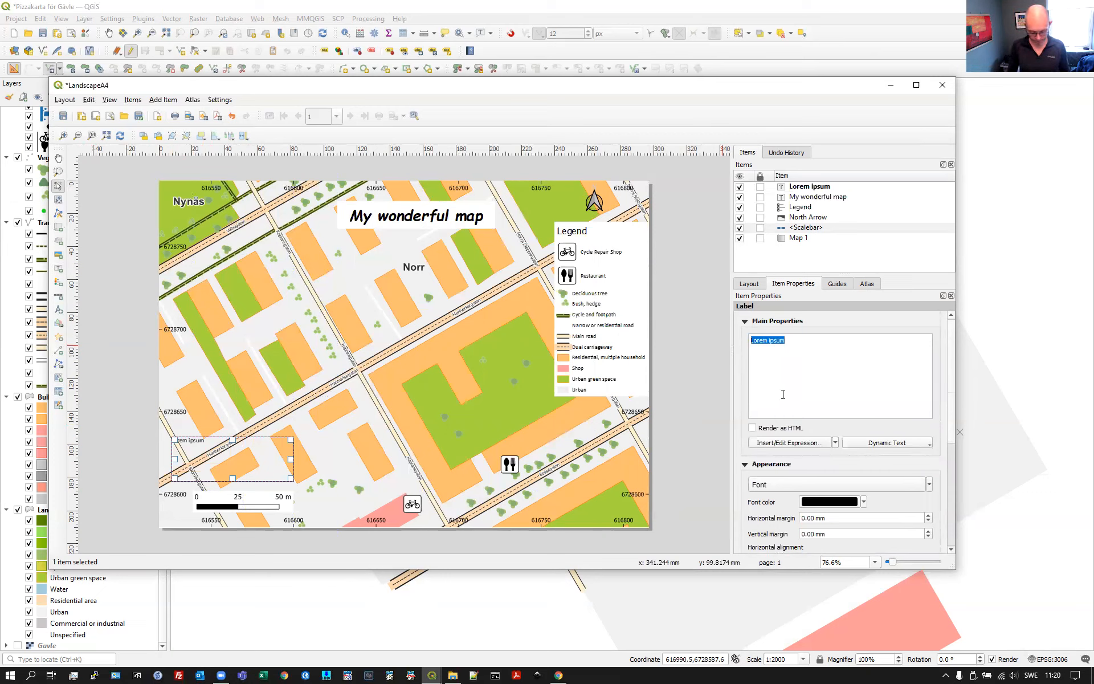
type("Map of a part of")
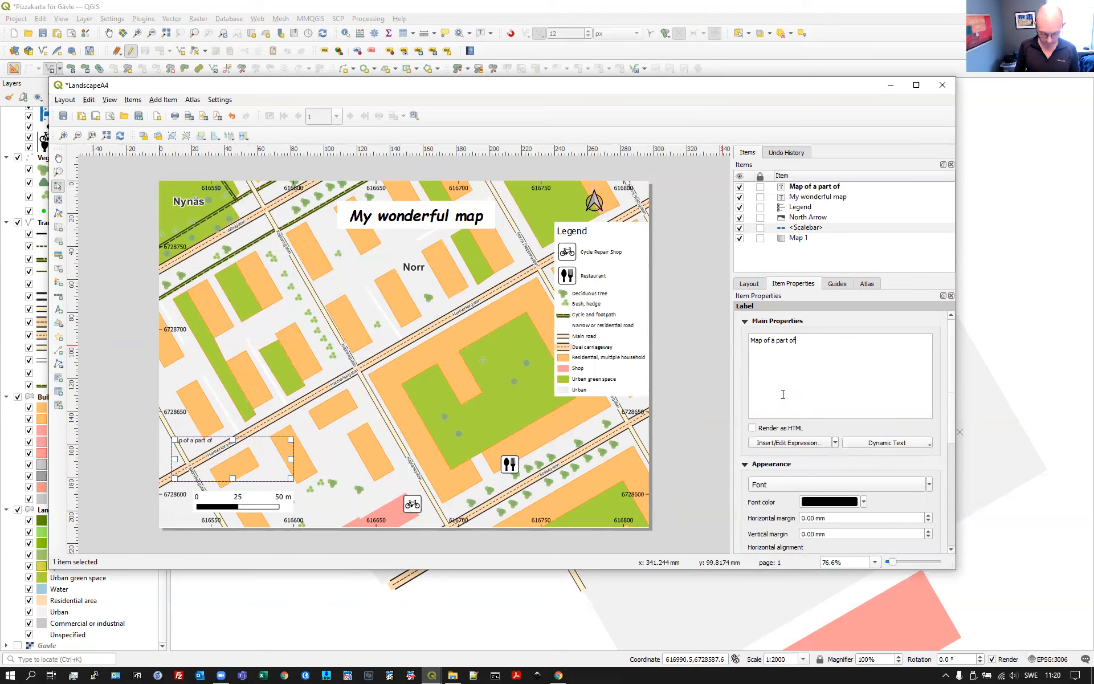
type("Gävle")
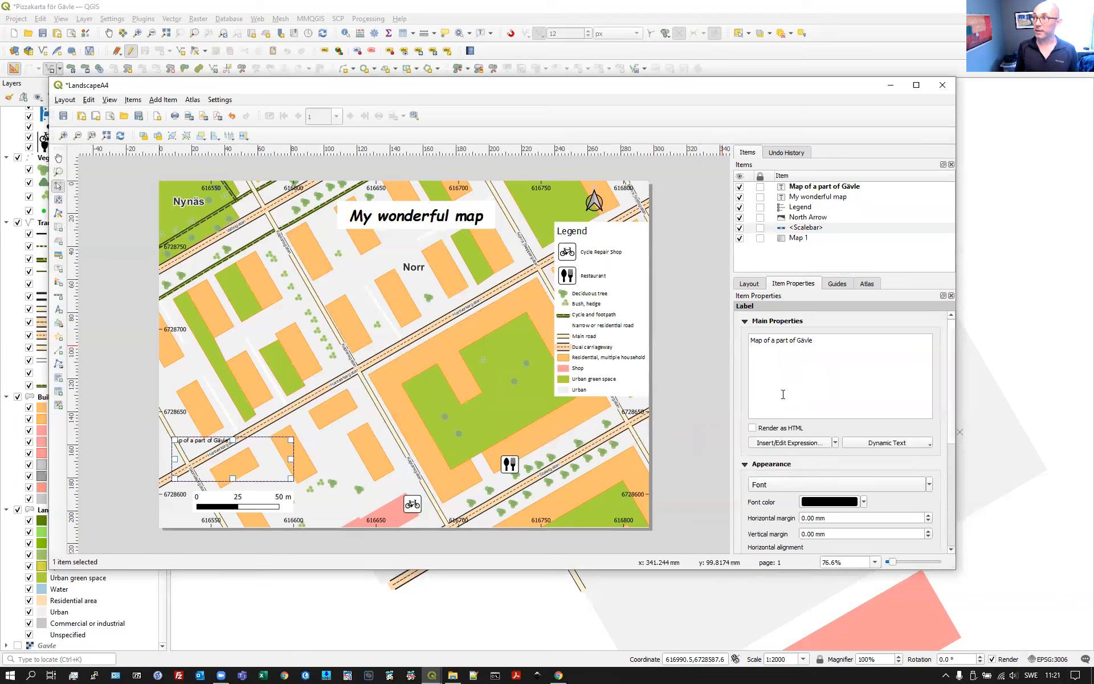
- Add the date 26.01.2022 and the author's full name to the label on separate lines
key("Return")
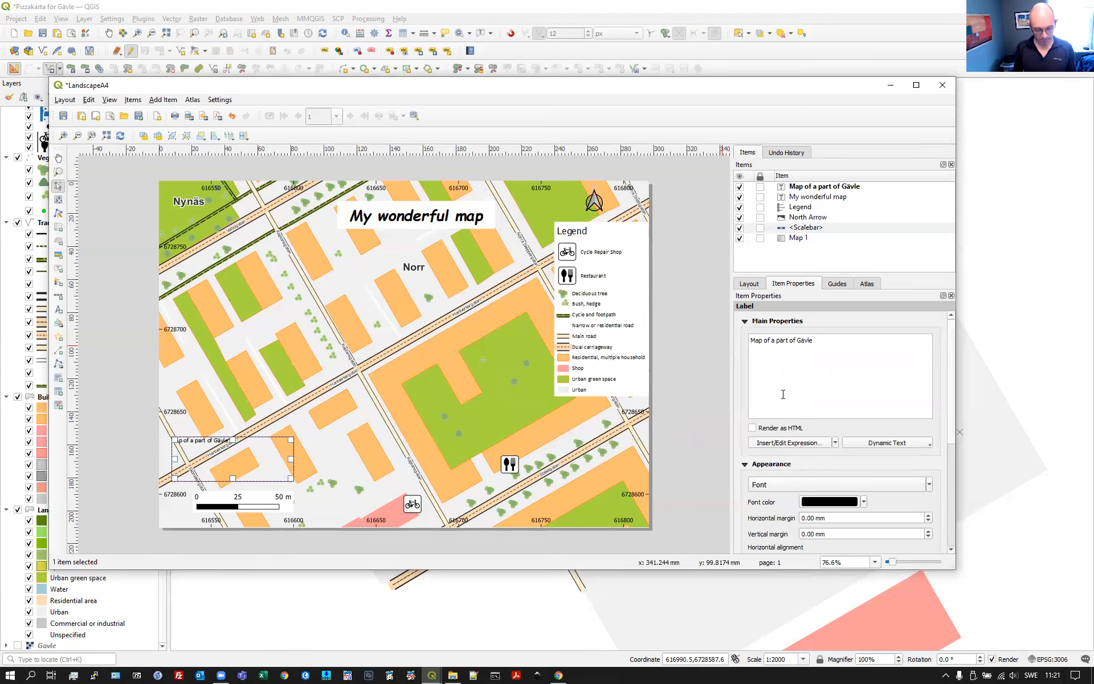
type("26.")
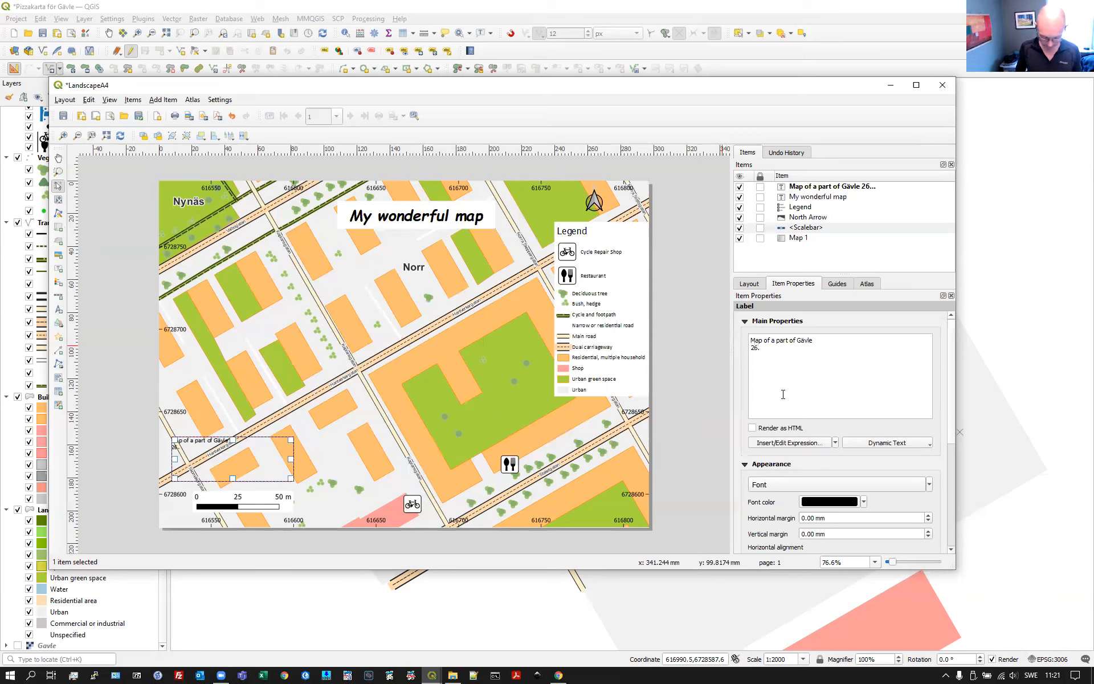
type("01.2")
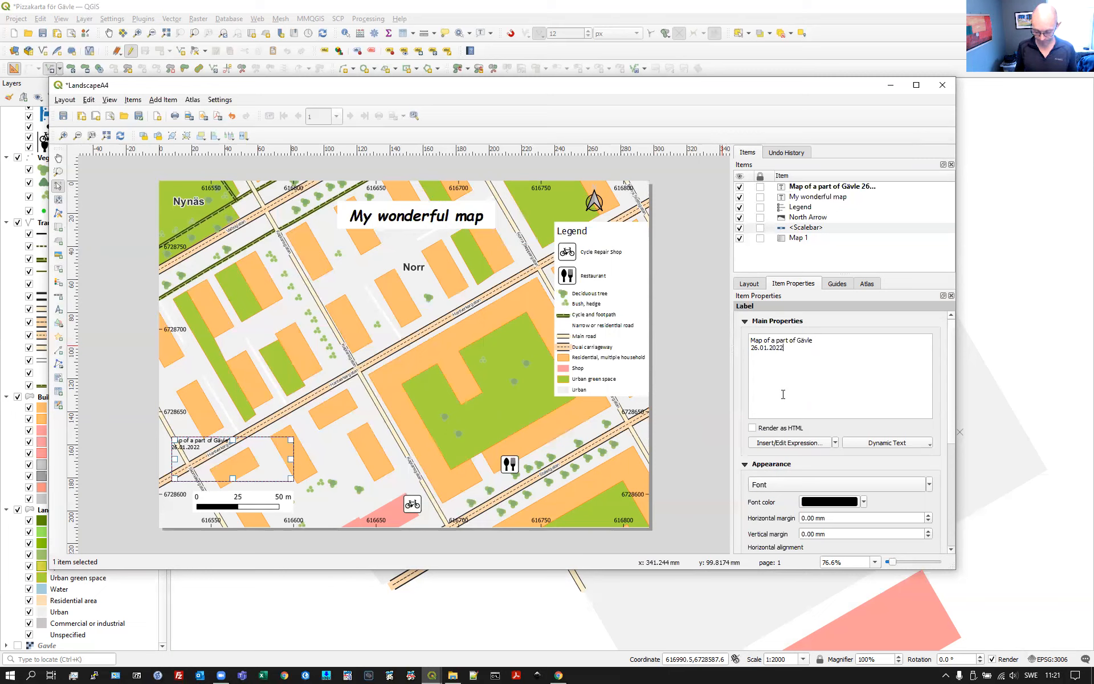
type("022")
key("Return")
type("Andrew Mercer ")
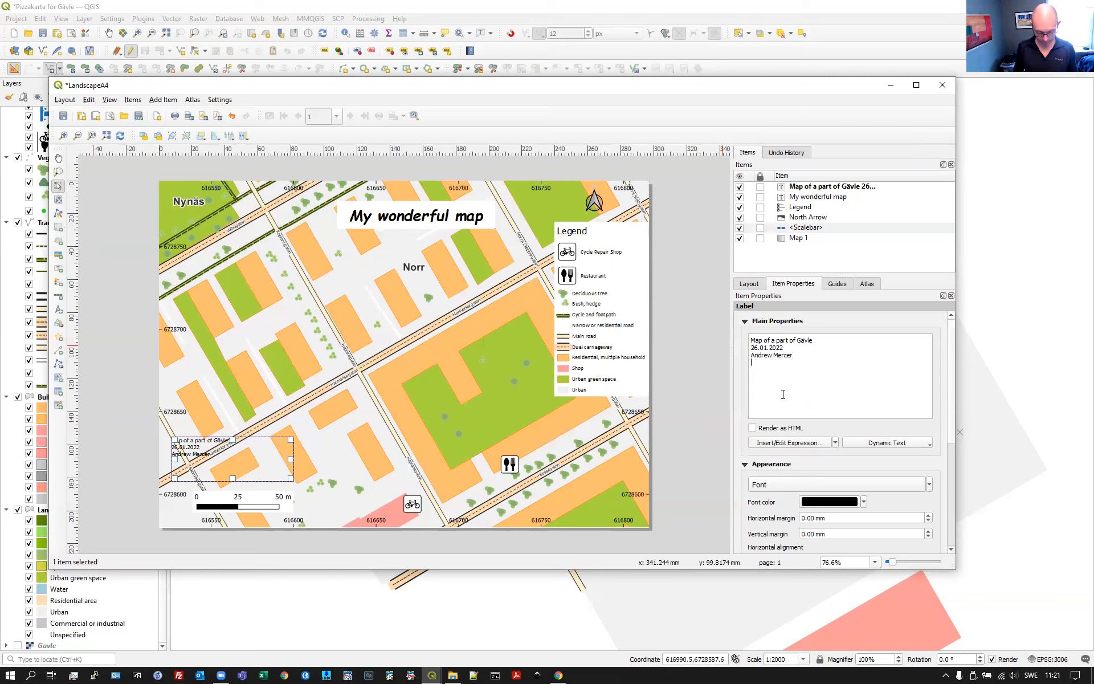
- Add the source line "Based on aerialphoto ©Lantmäteriet and data from Hitta.se" below the author's name
type("Based on aerial")
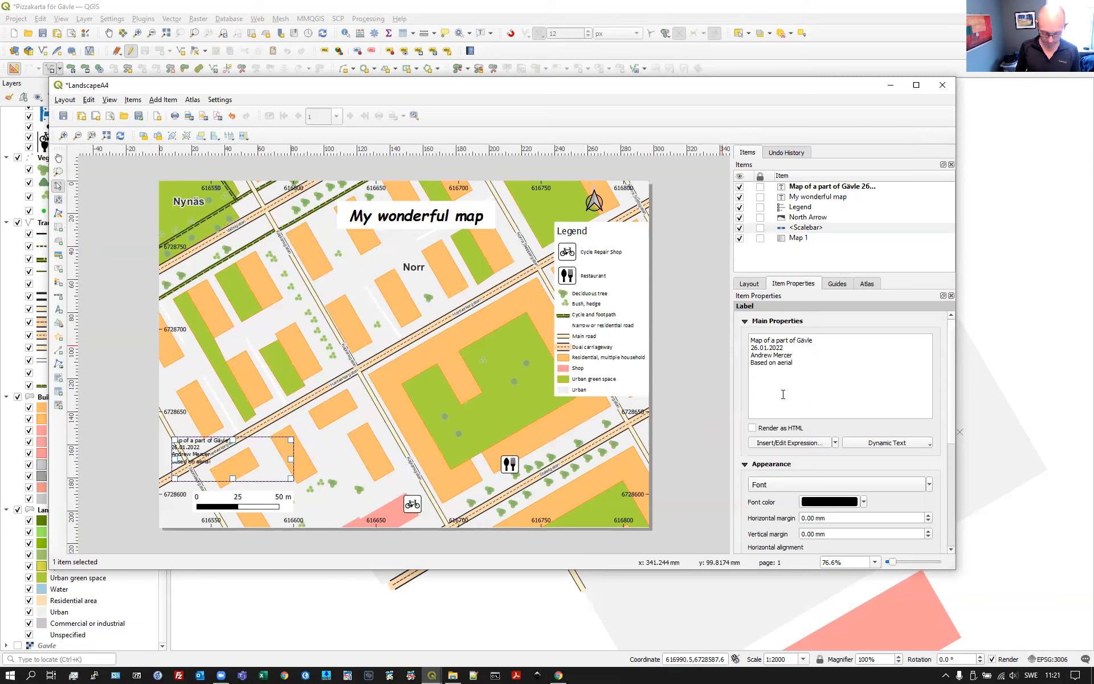
type("photo")
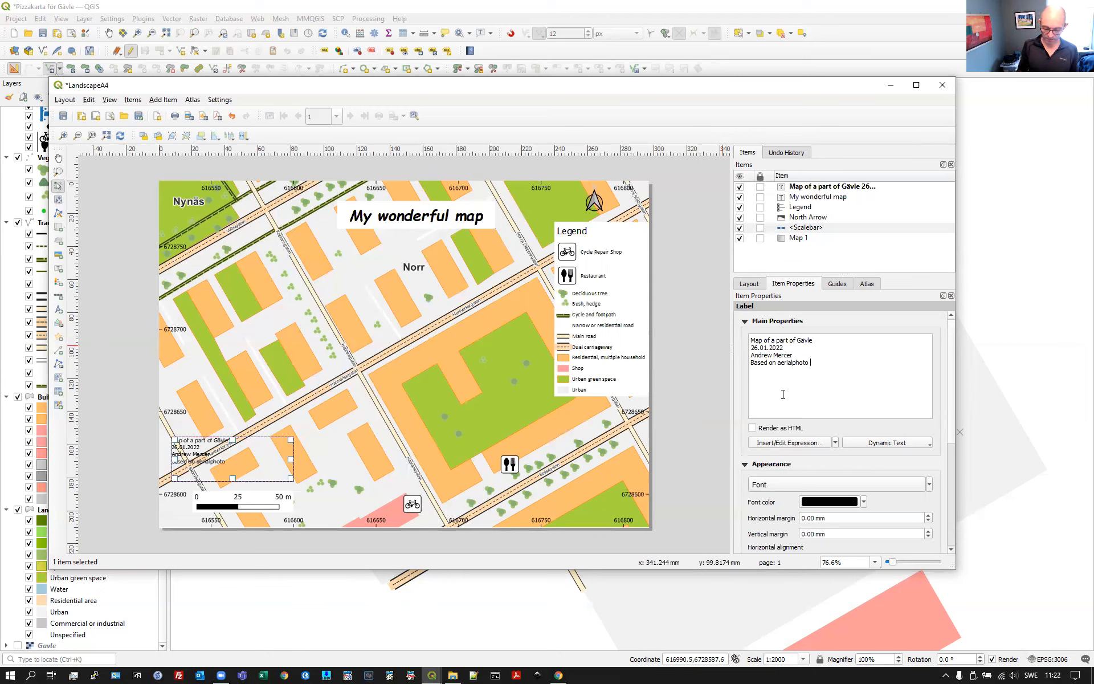
left_click(783, 394)
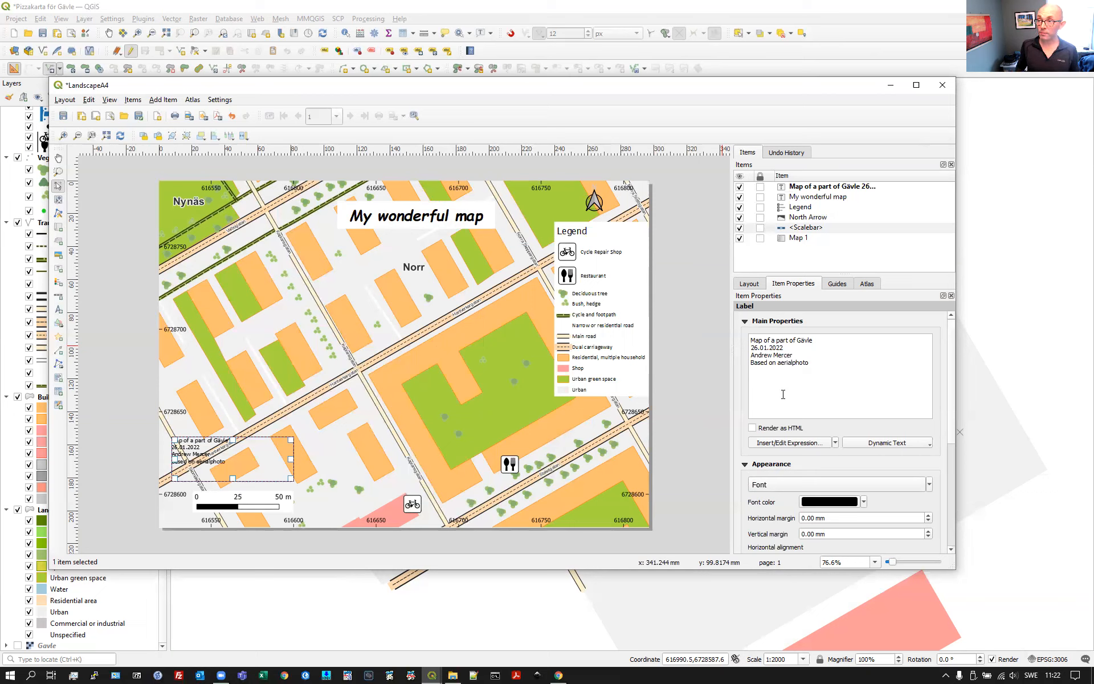
type("©")
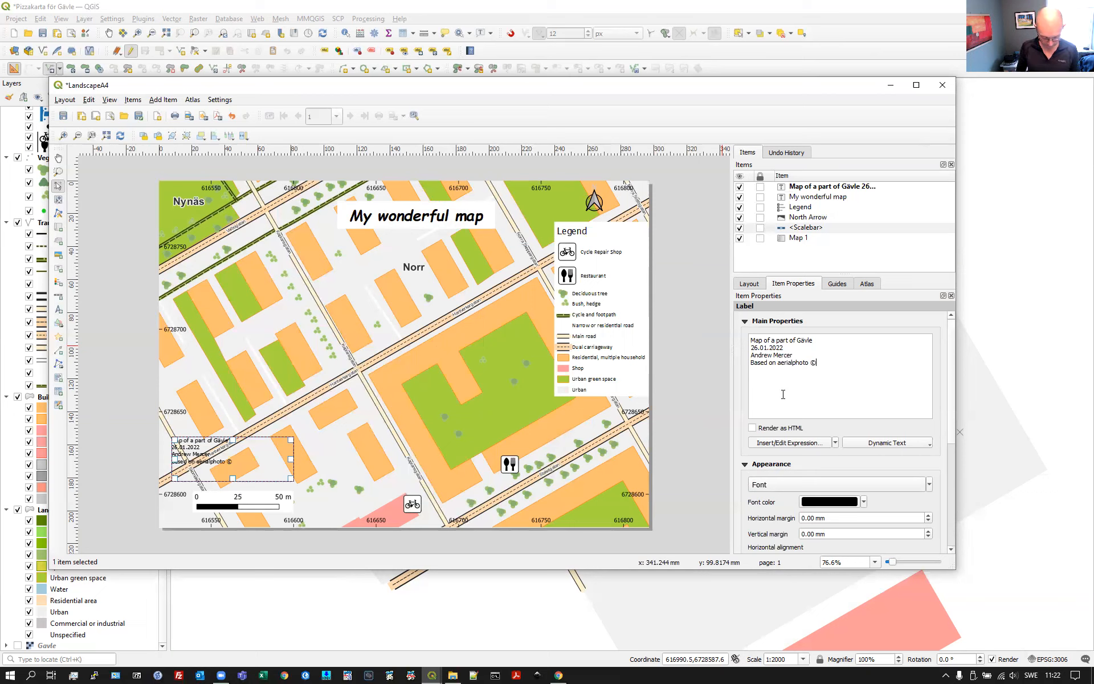
type("Lantmäteriet")
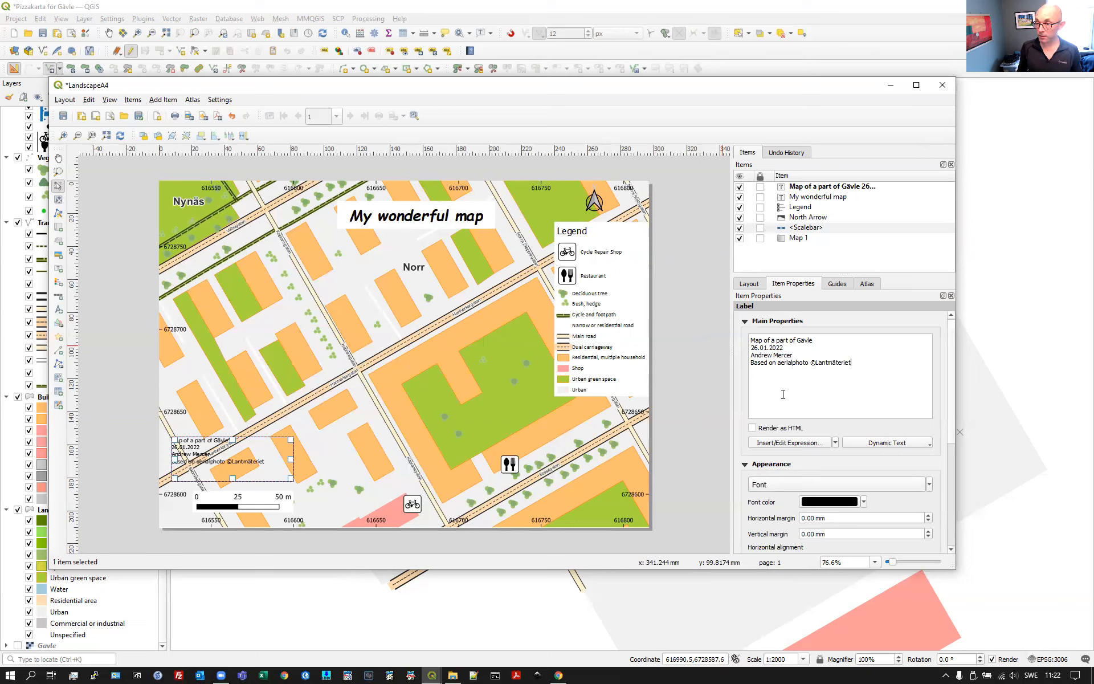
type("nd ")
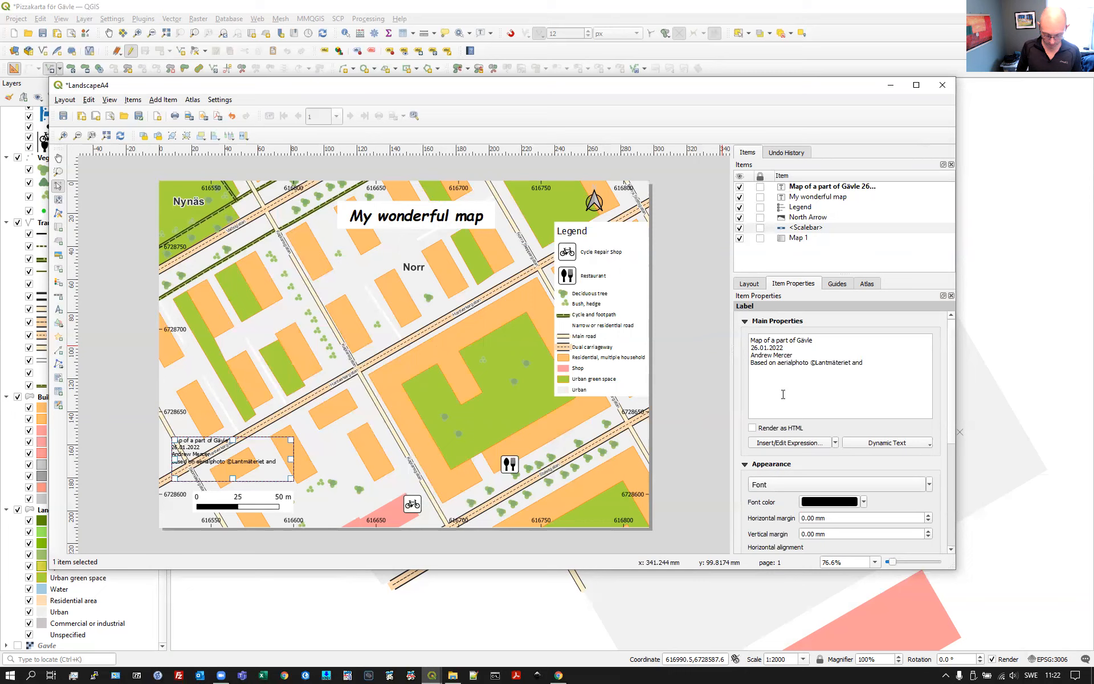
type("data from Hitta.se")
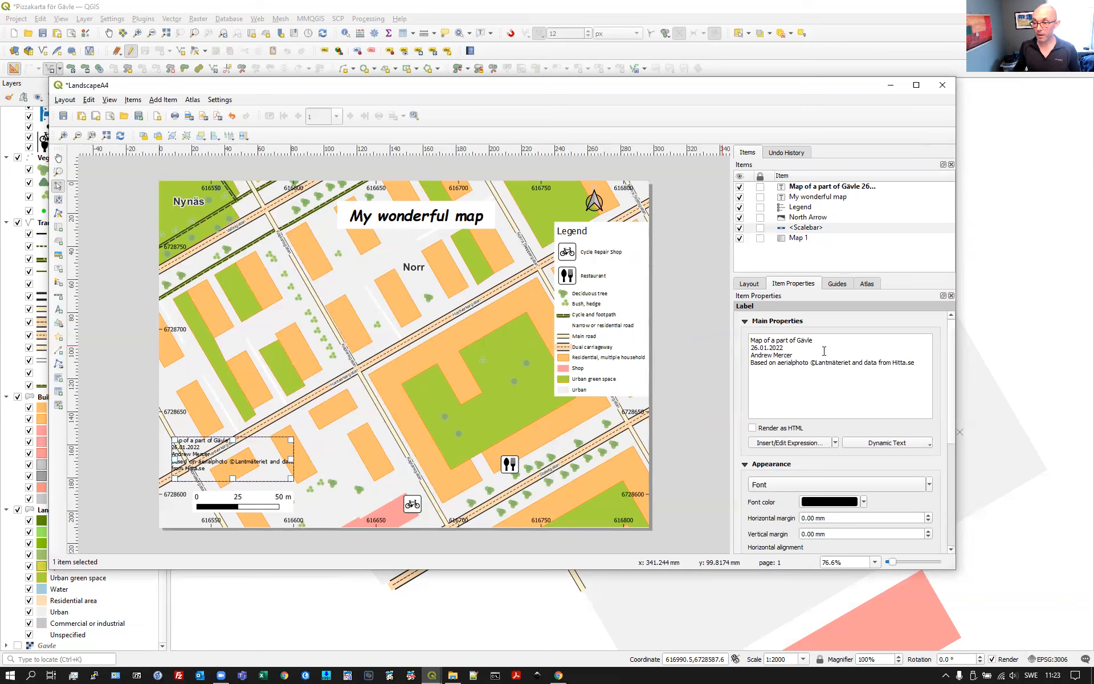
- Remove the line break before the author's name so it shares one line with the date
left_click(751, 355)
key("BackSpace")
type("Hitta.se ")
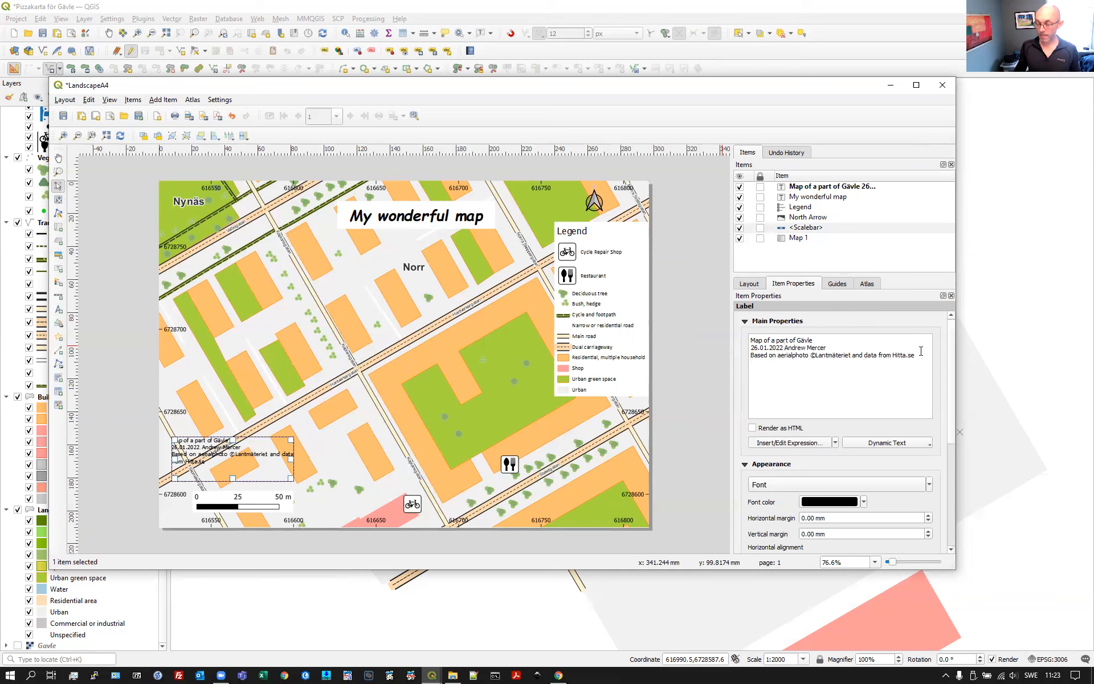
- Add two more lines to the label: "Made with QGIS 3.6" and "For the SBG091 course"
type("Made with")
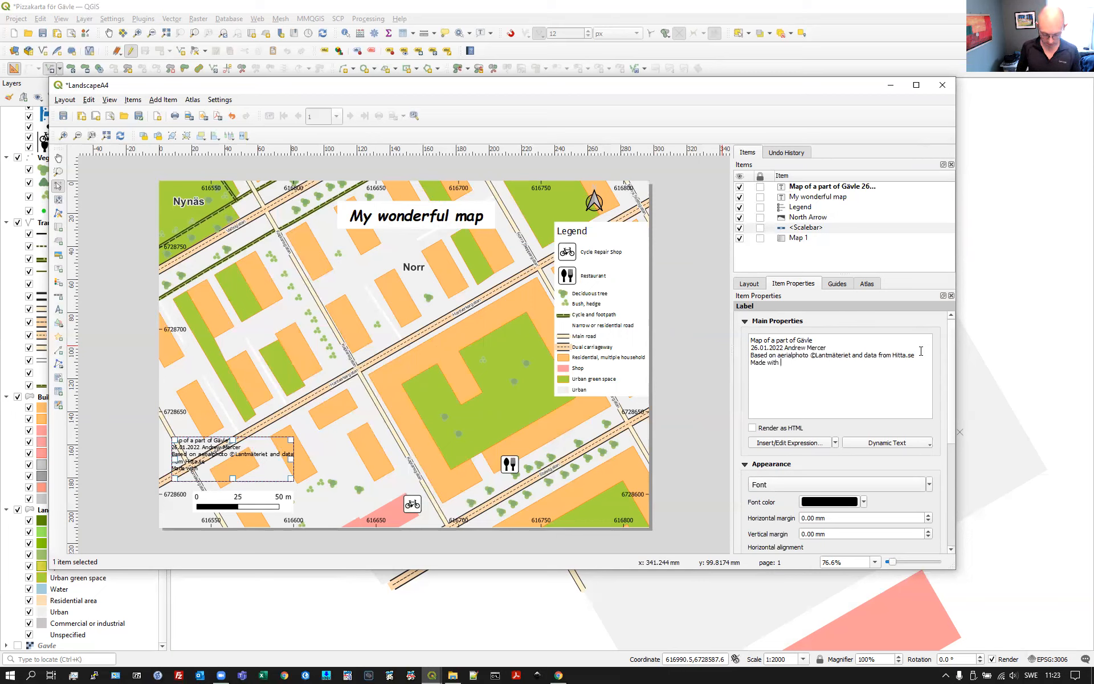
type(" QGIS")
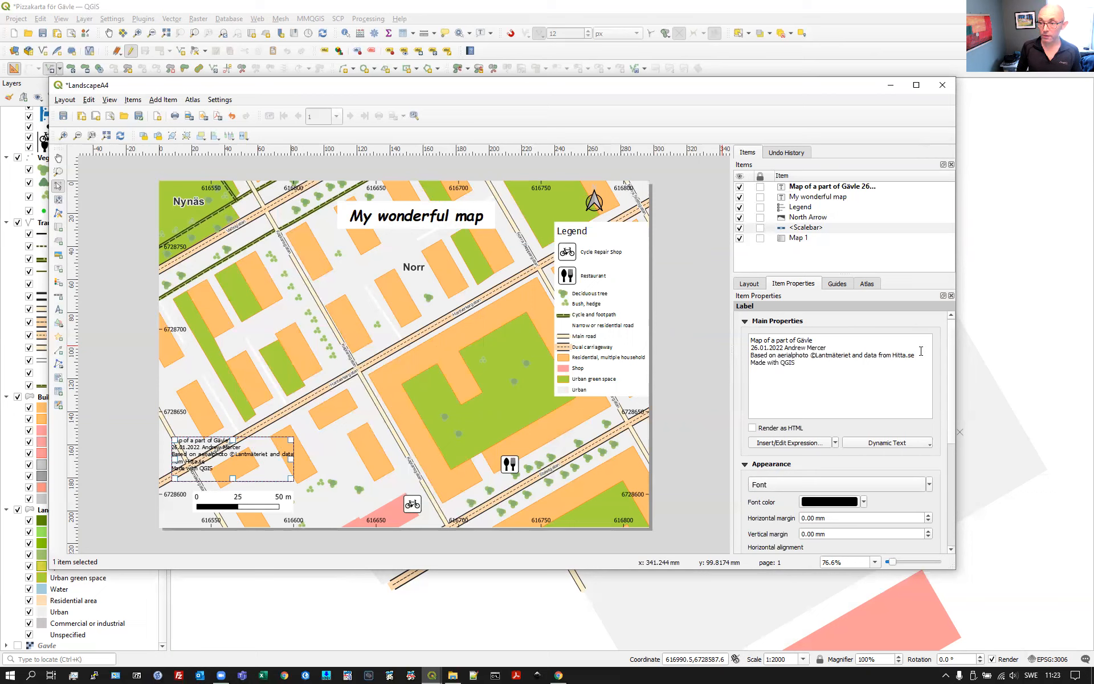
type(" 3.6")
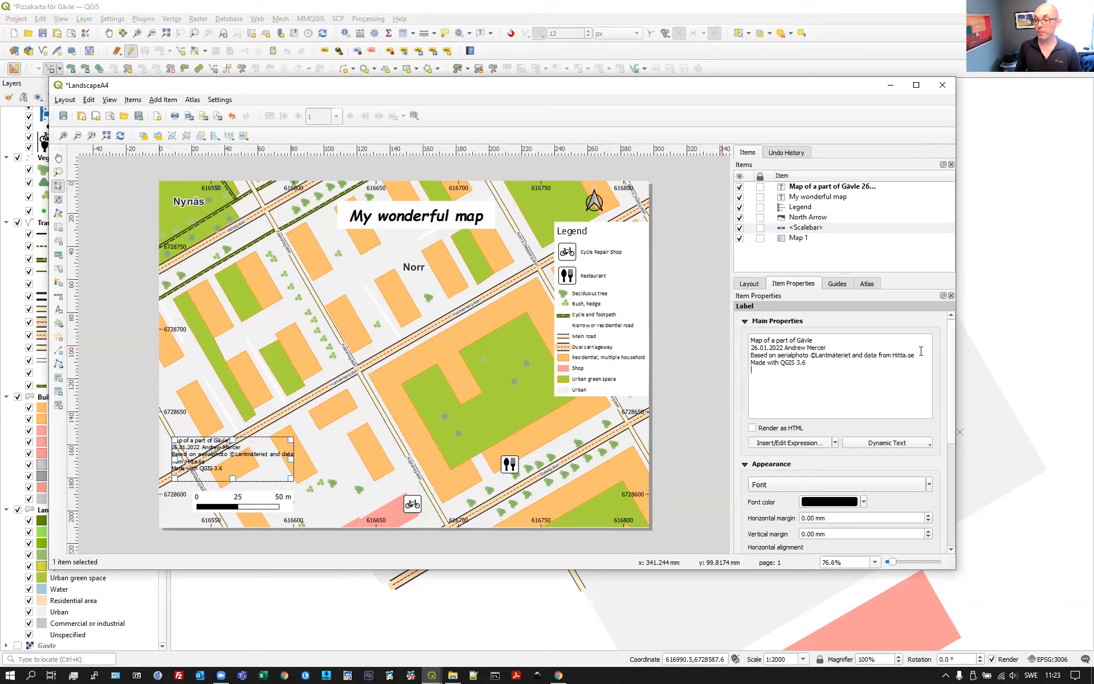
key("Return")
type("For the SBG")
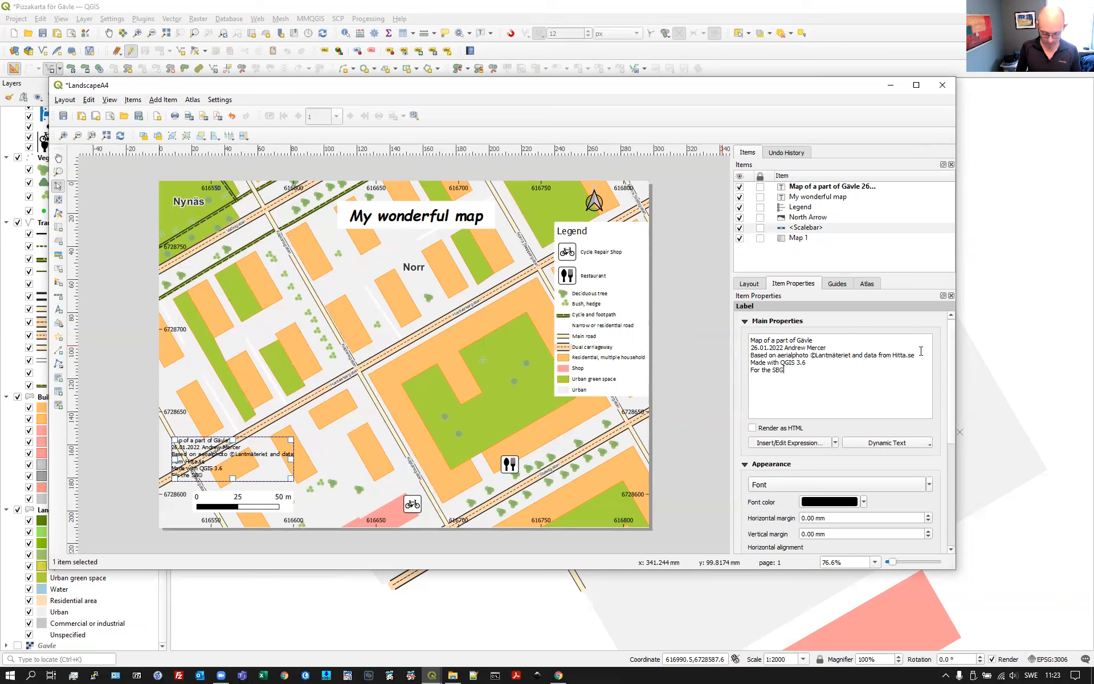
type("091 course")
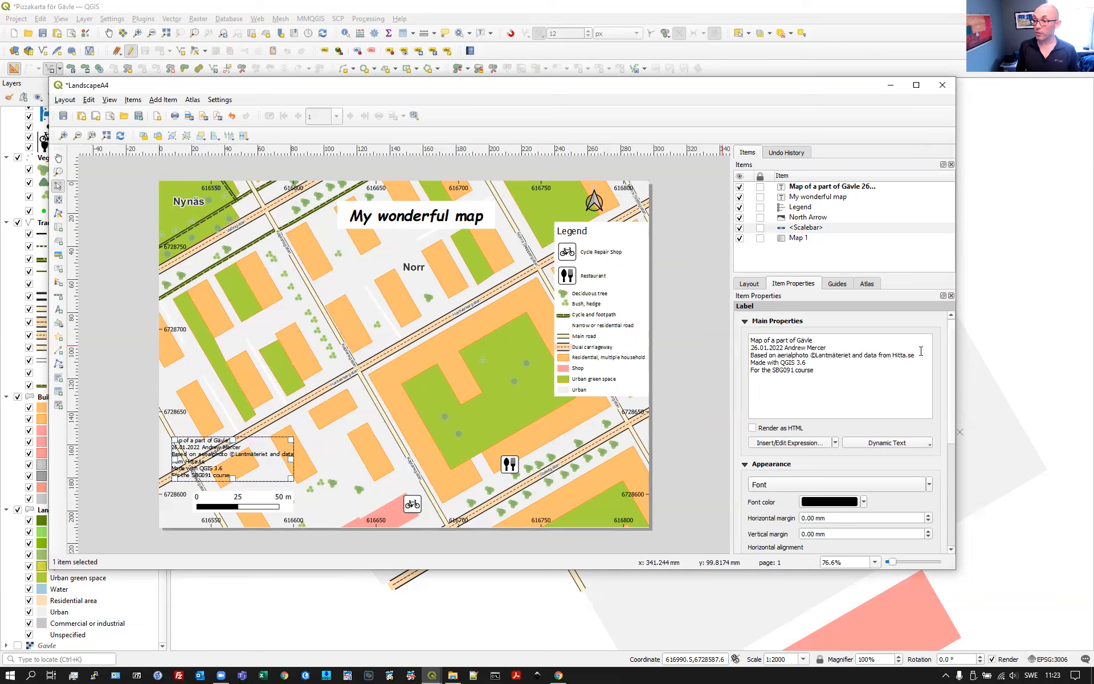
- Finish the label text with the coordinate system line "CRS: SWEREF99 TM"
key("Return")
type("CRS")
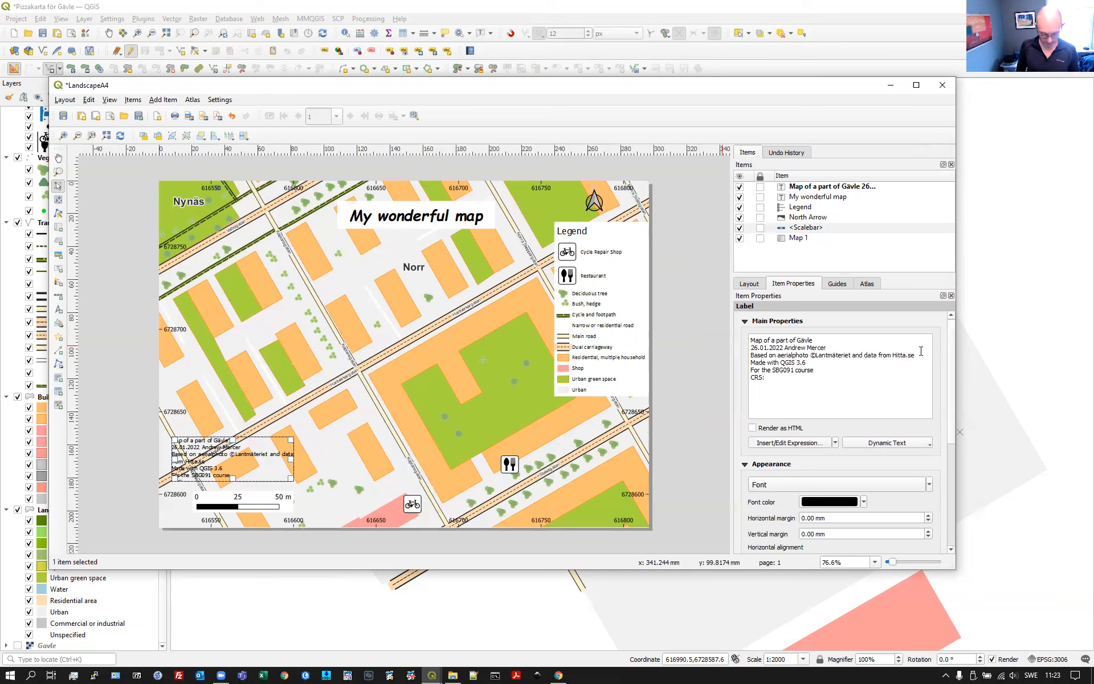
type(": SWER")
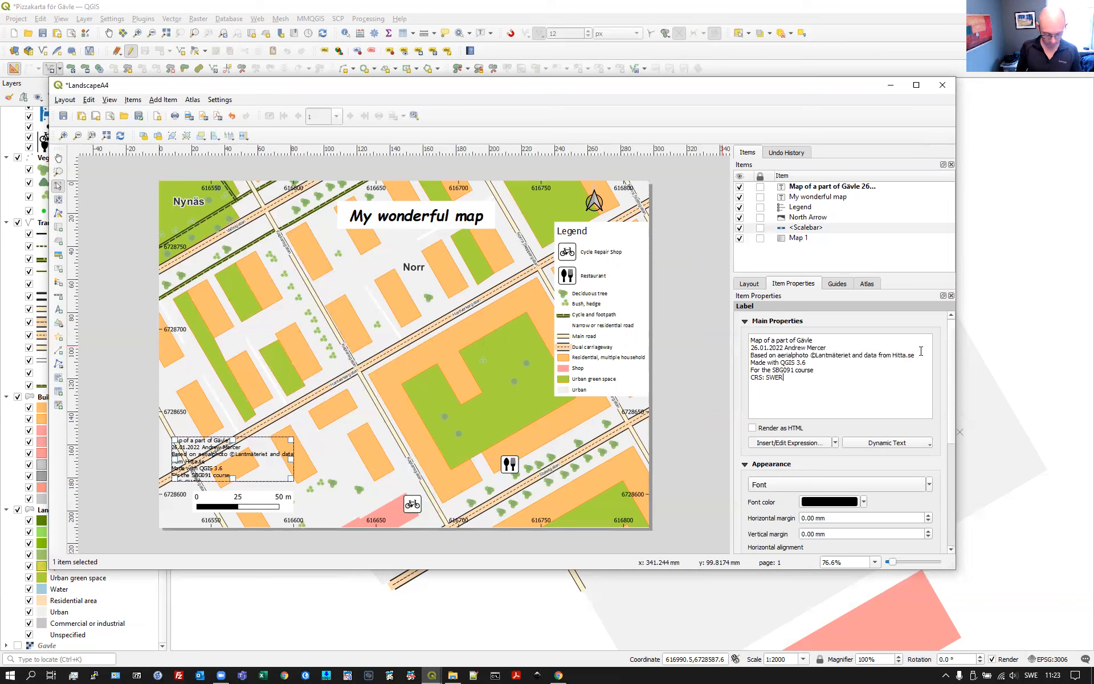
type("EF99TM")
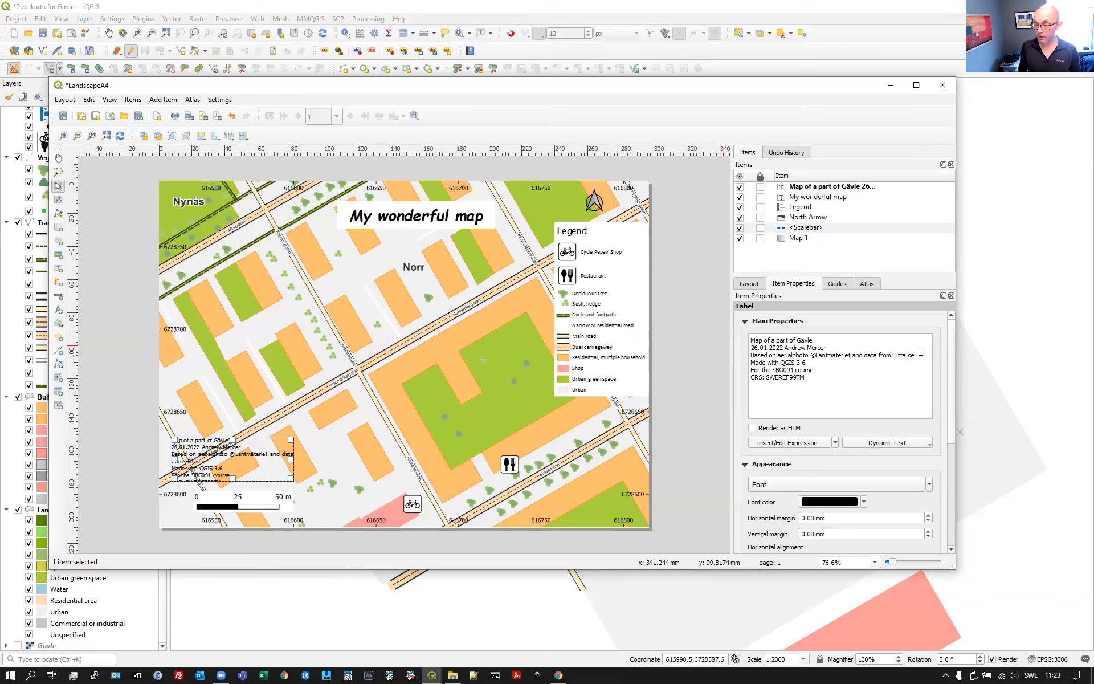
key("Left")
key("Left")
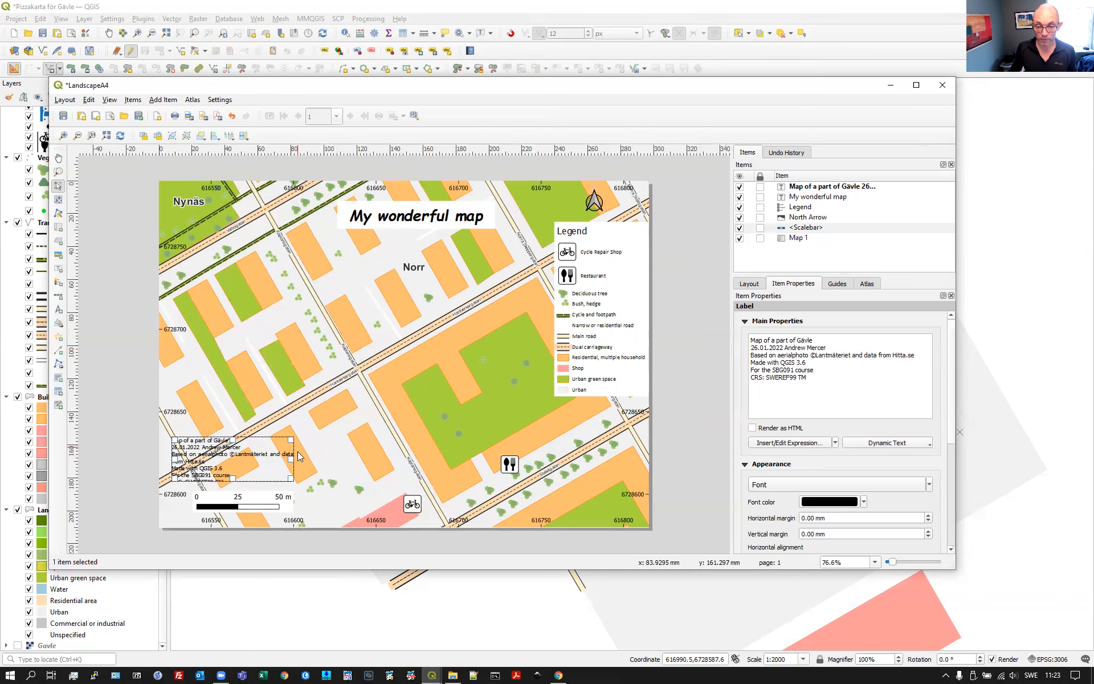
- Widen the credits label so the source text fits on one line, and turn on its background
left_click_drag(291, 458, 336, 461)
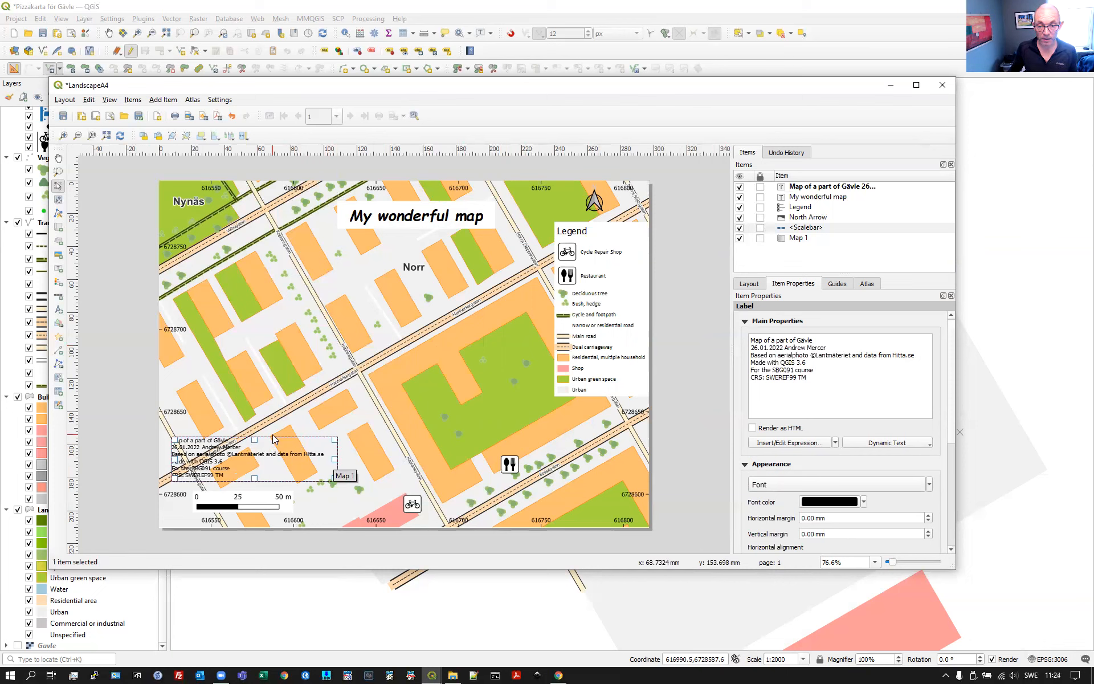
left_click_drag(951, 386, 948, 473)
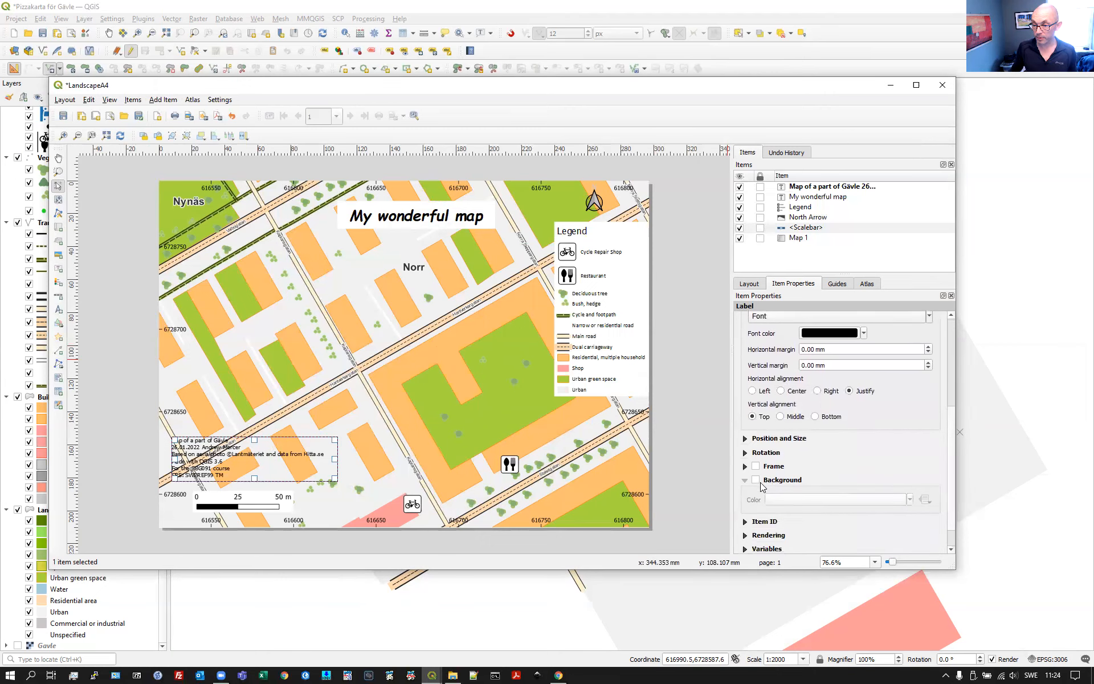
left_click(756, 479)
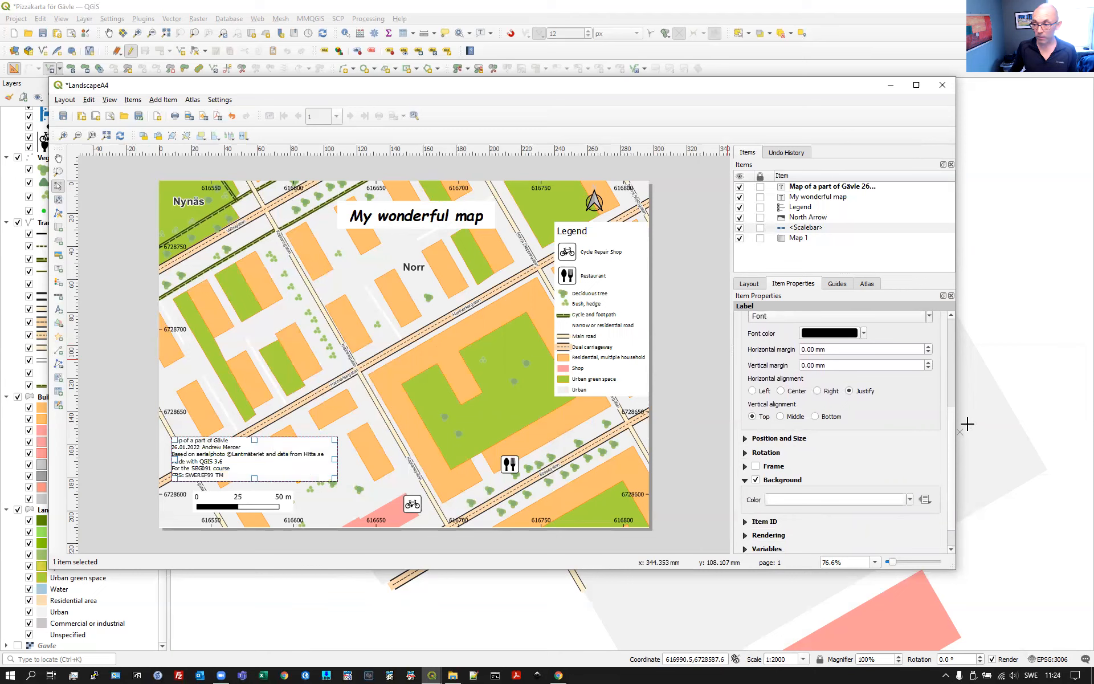
- Reduce the credits label's font size to 8 pt
left_click_drag(952, 451, 938, 377)
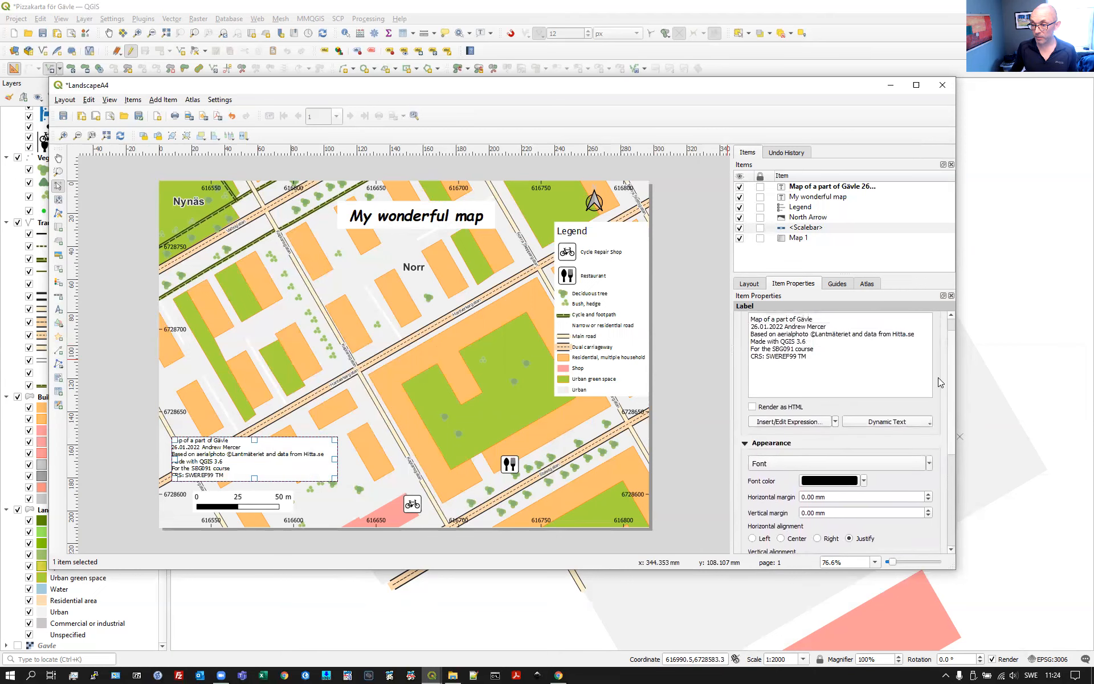
left_click(925, 464)
left_click(835, 493)
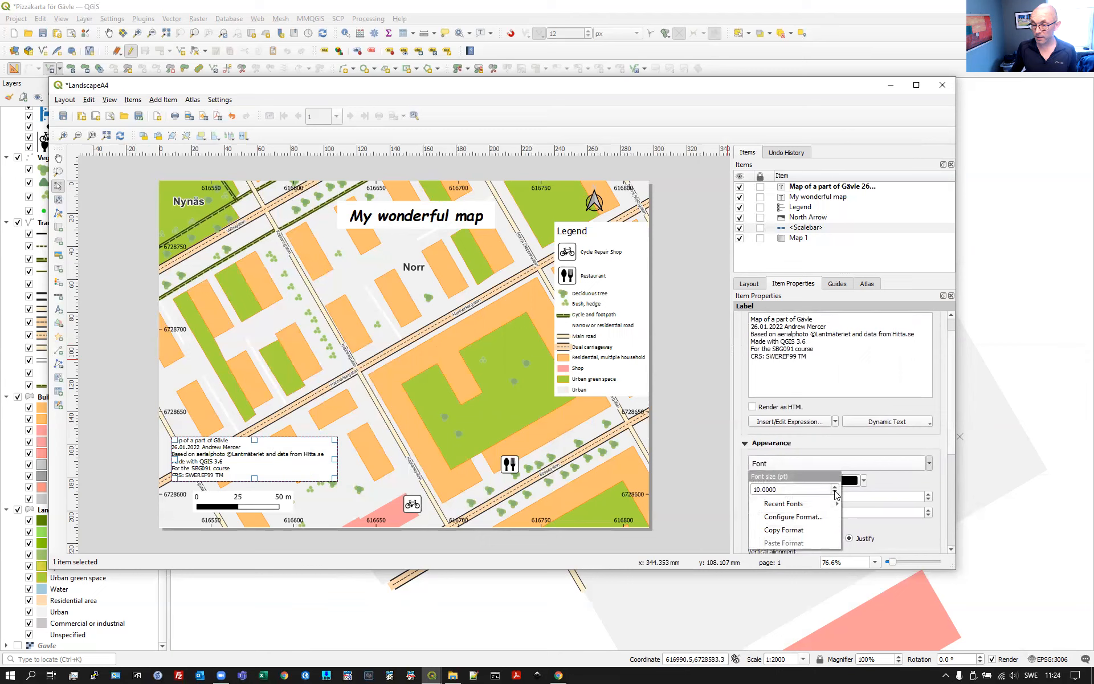
left_click(835, 492)
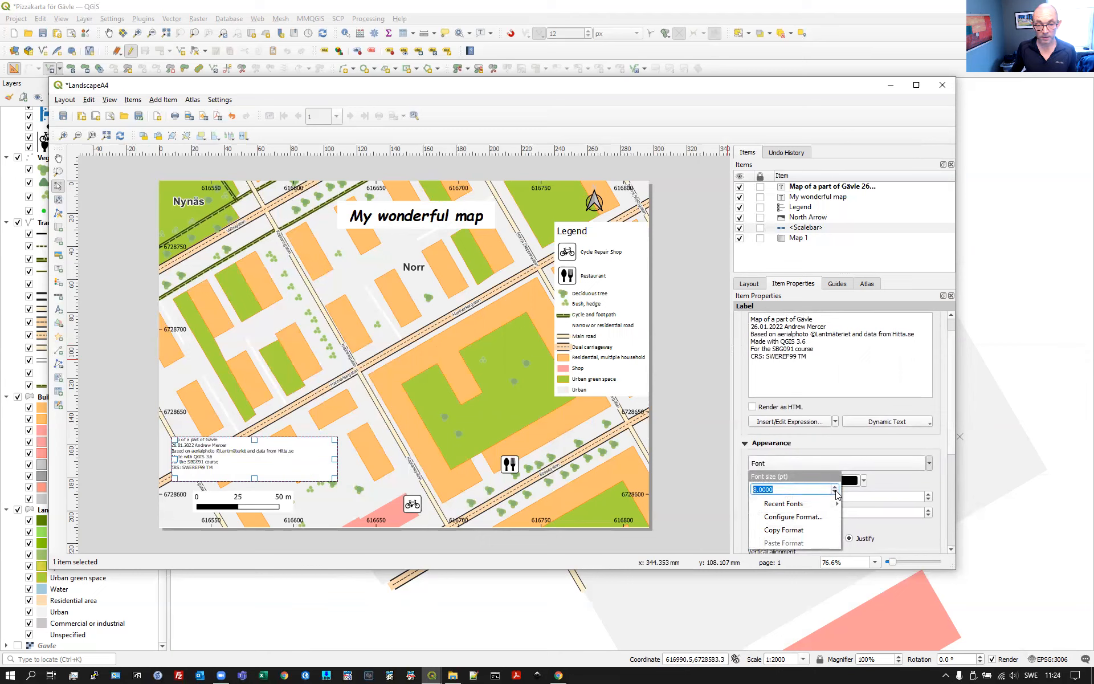
- Shrink the credits label's box closely around its text and move it into the map's lower-right corner, then deselect it
left_click(334, 478)
left_click_drag(317, 462, 306, 469)
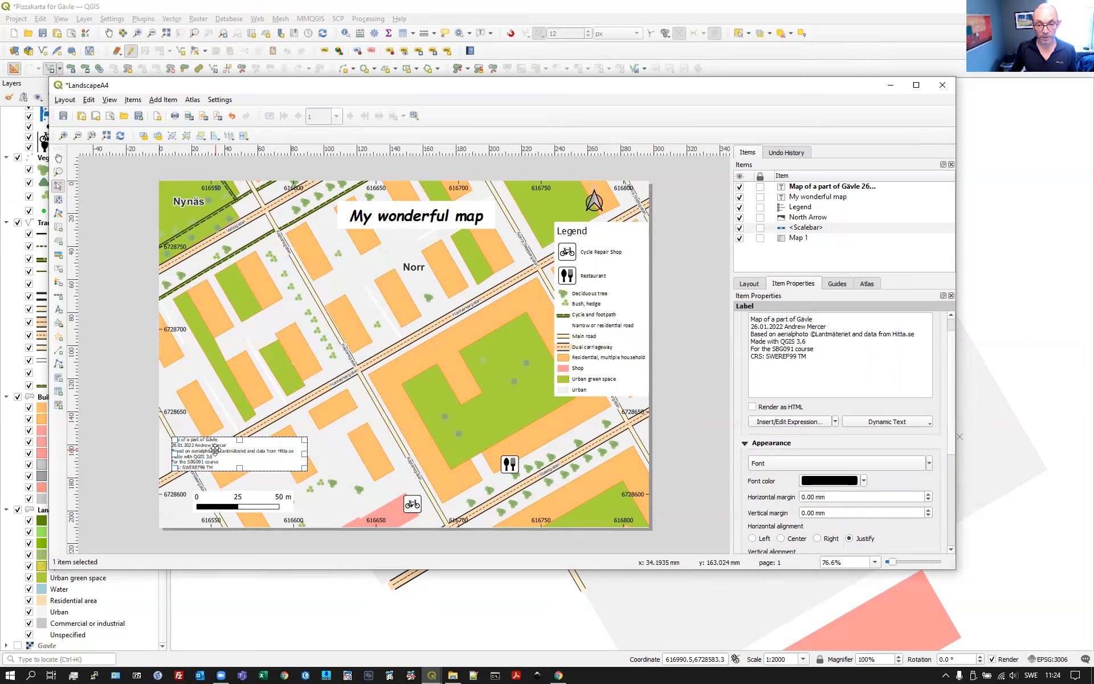
left_click_drag(215, 449, 556, 503)
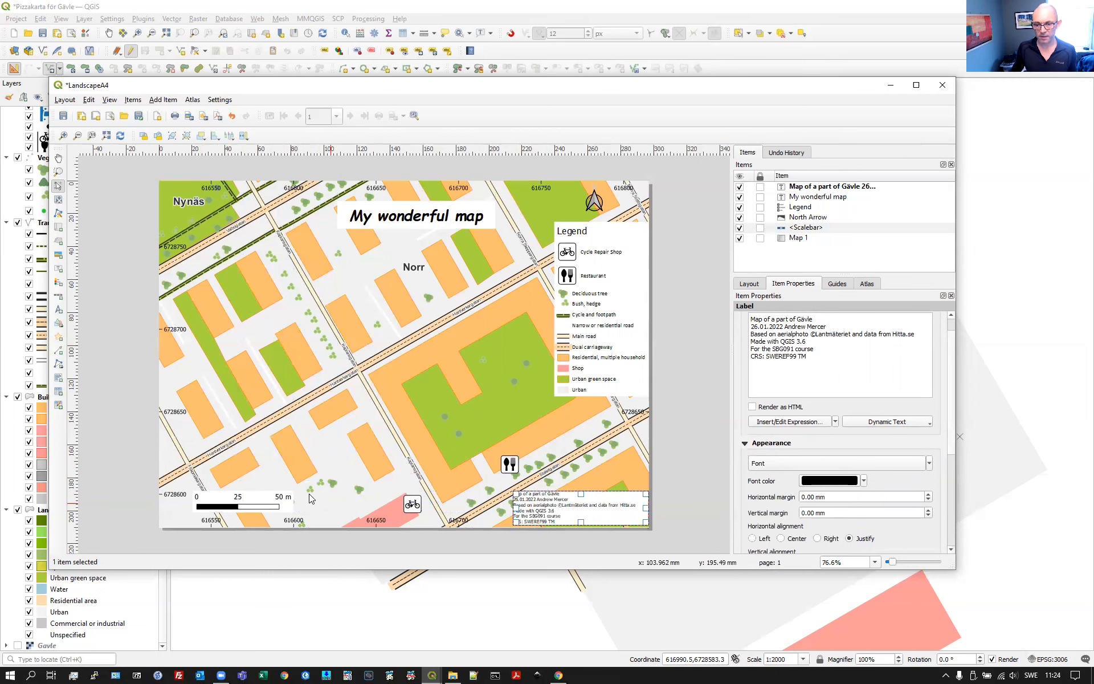
left_click(673, 465)
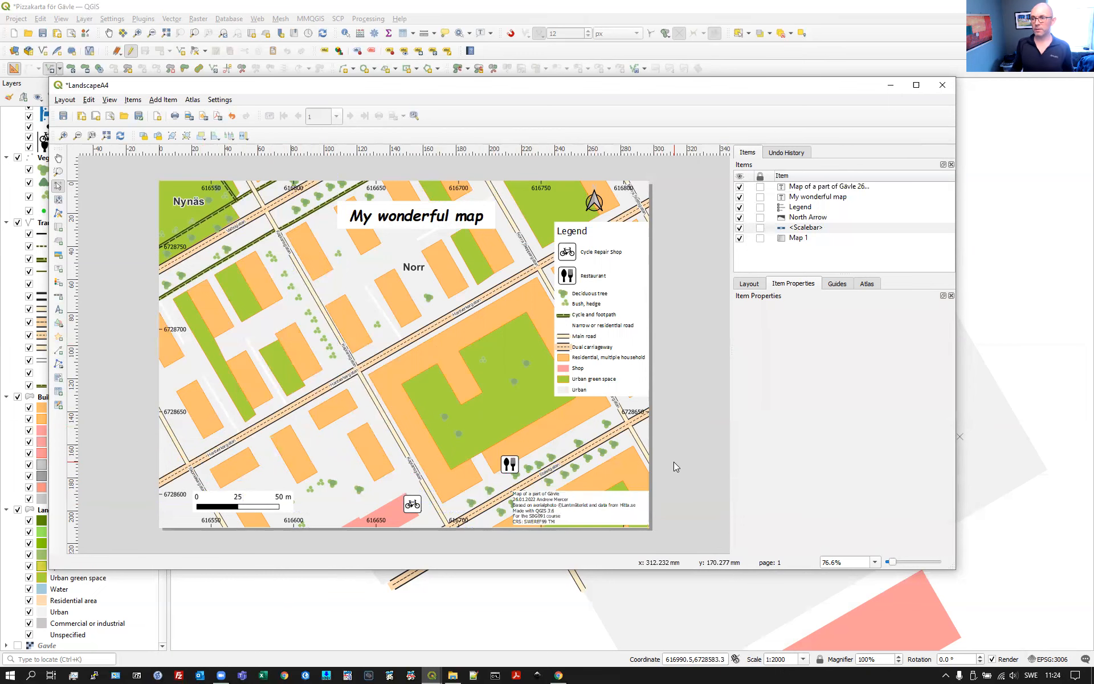